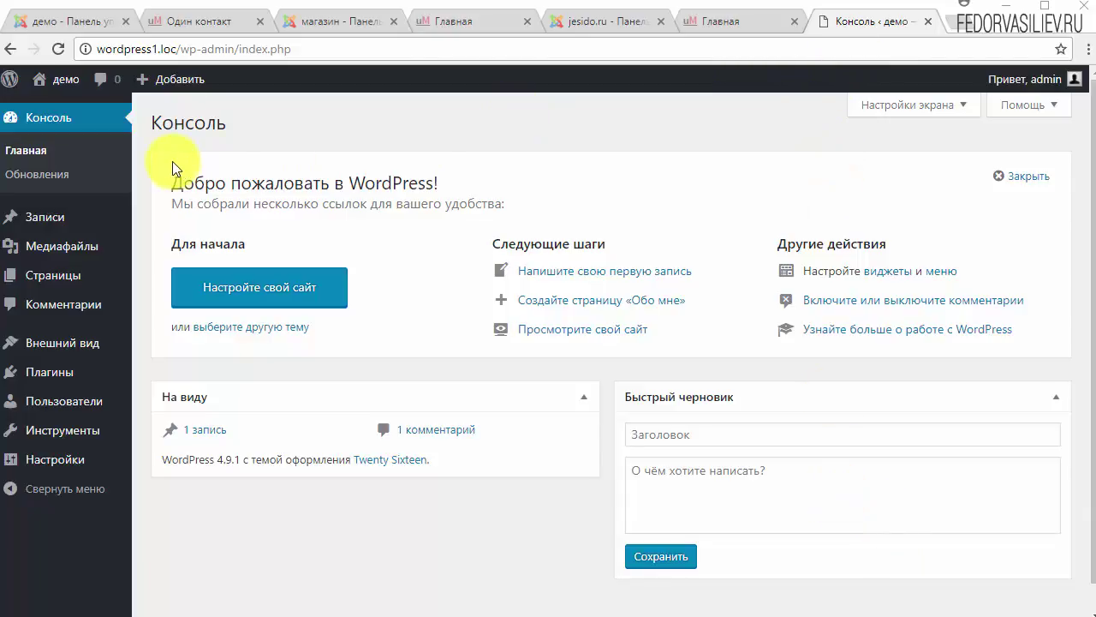
# Step: Open the демо site's front page in a new tab from the admin-bar site name
pyautogui.moveTo(67, 226)
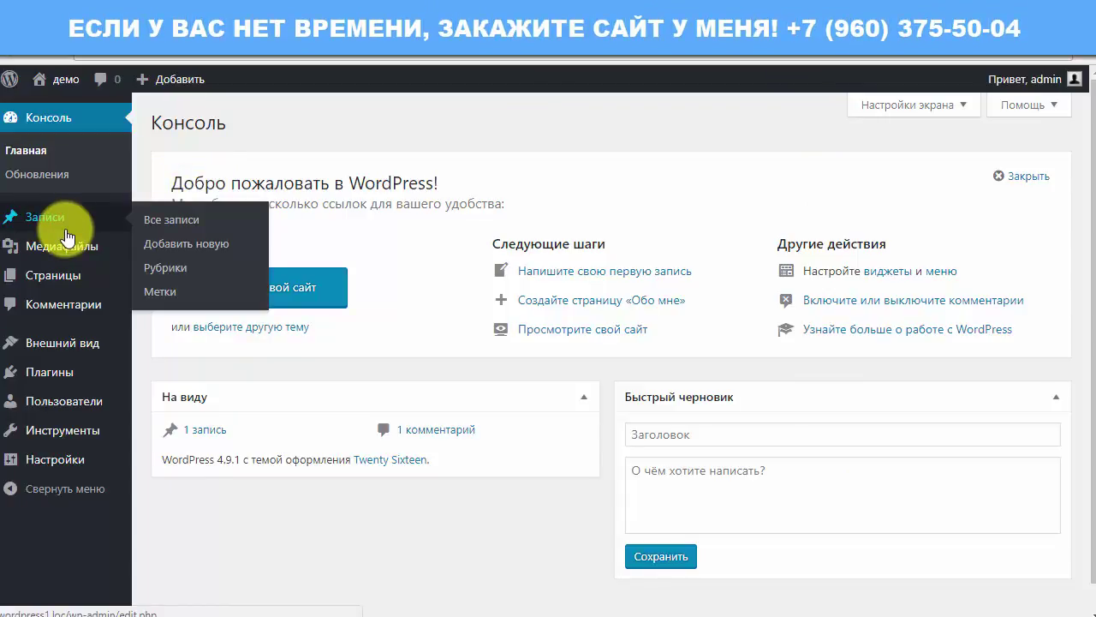
pyautogui.moveTo(51, 278)
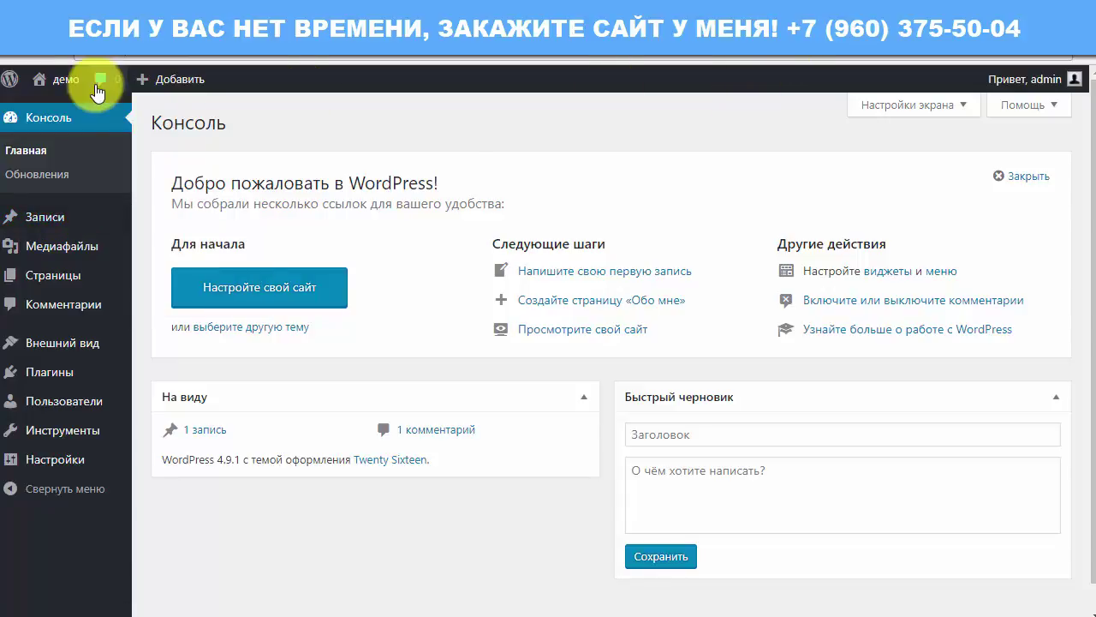
pyautogui.rightClick(58, 124)
pyautogui.click(99, 129)
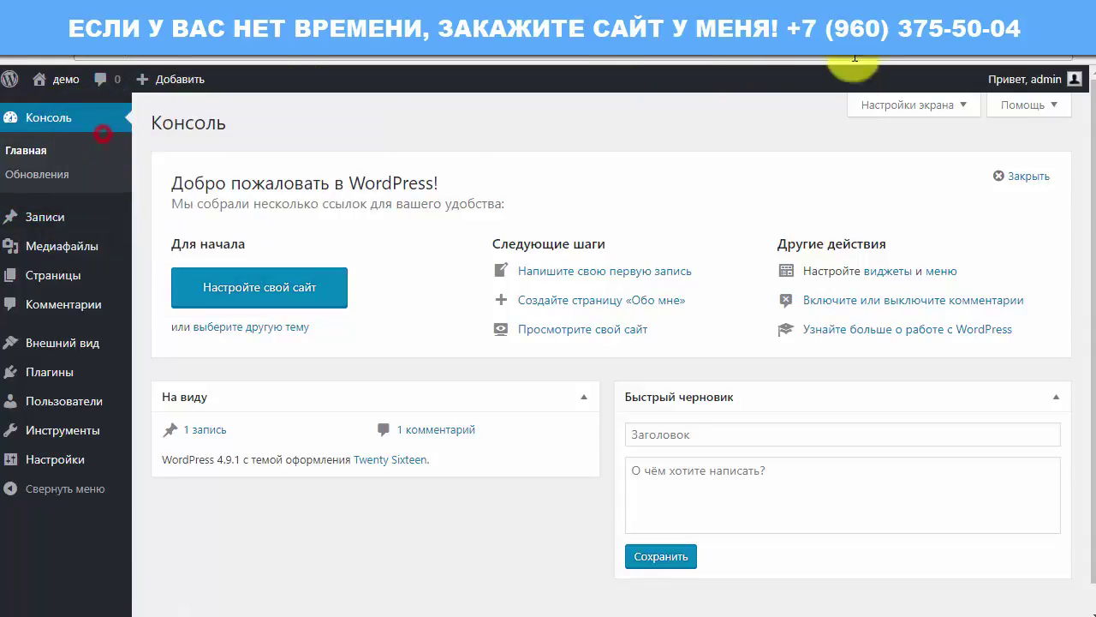
pyautogui.click(856, 54)
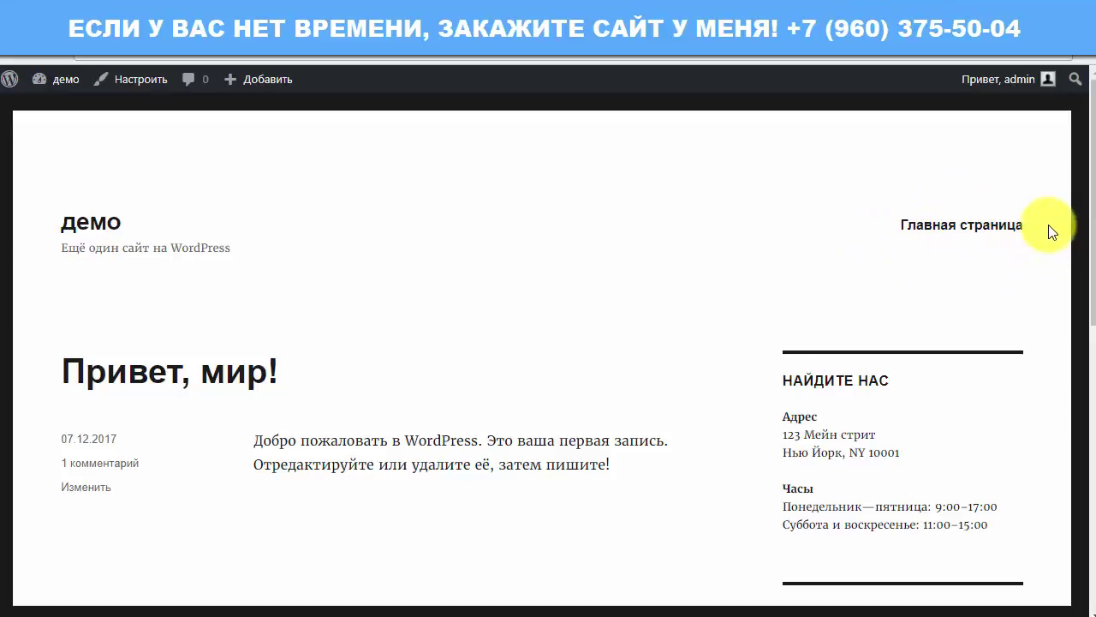
# Step: Scroll through the whole front page, then return to the Консоль admin dashboard
pyautogui.scroll(-3, 166, 275)
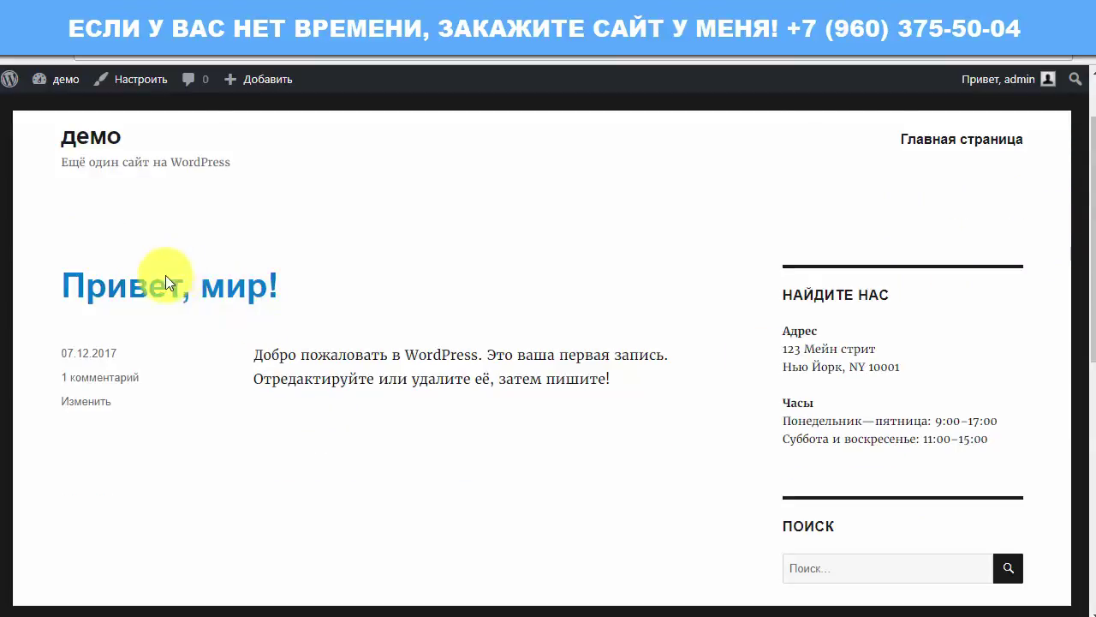
pyautogui.scroll(-5, 164, 371)
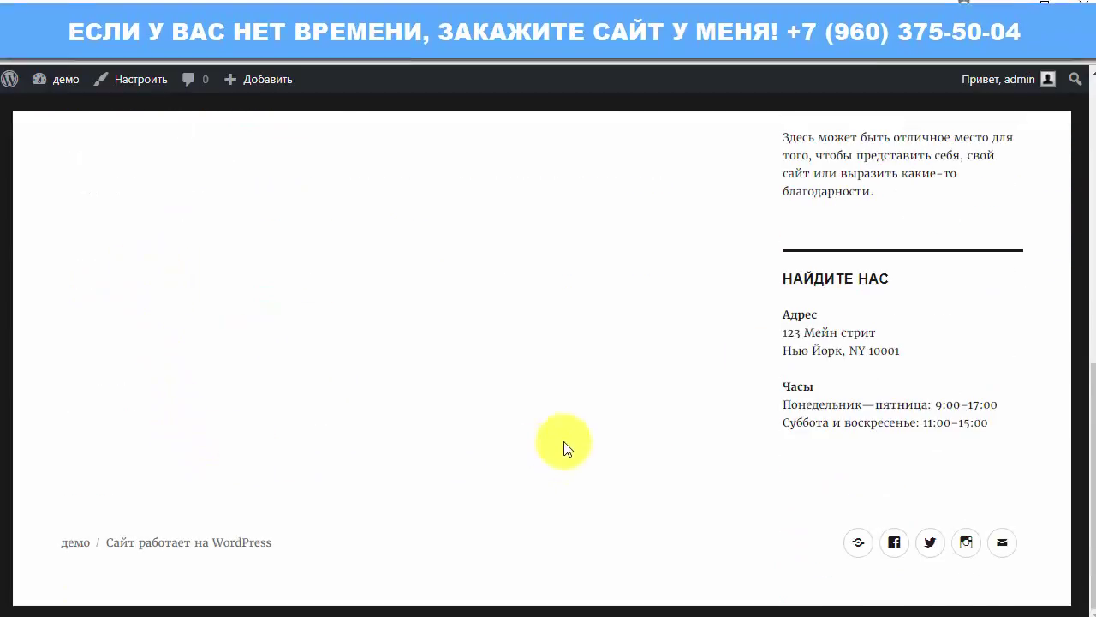
pyautogui.scroll(4, 600, 343)
pyautogui.scroll(3, 691, 120)
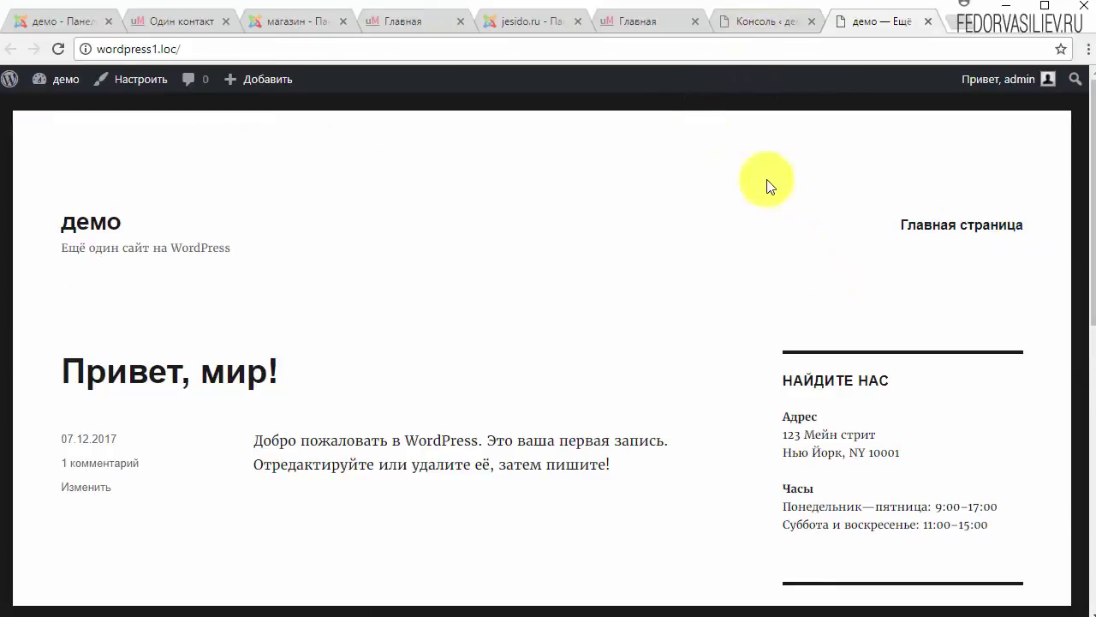
pyautogui.click(763, 23)
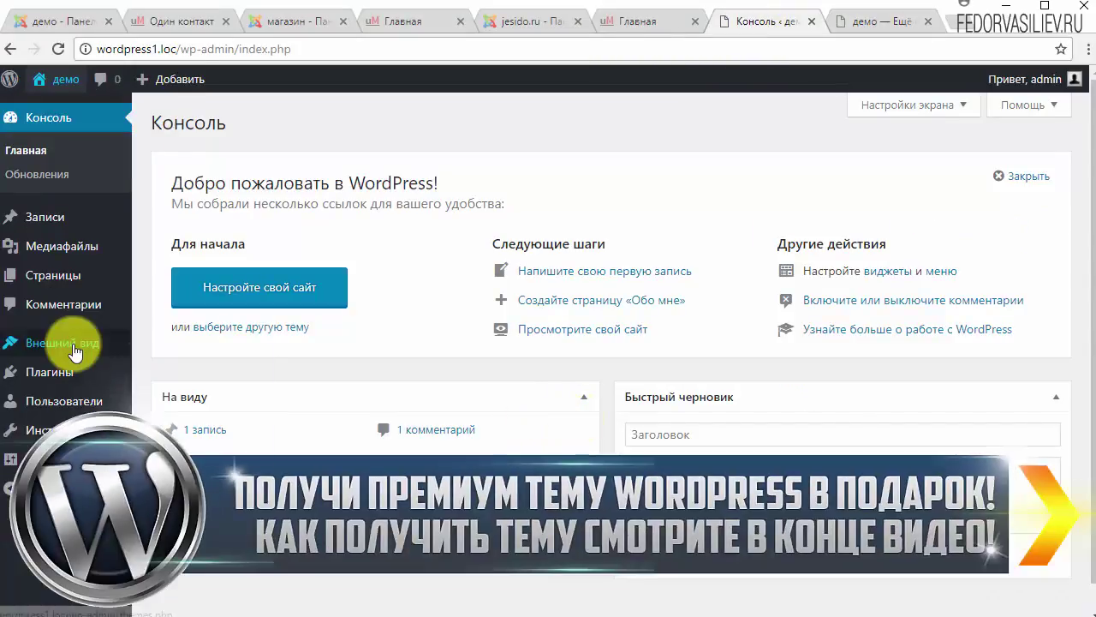
# Step: Open the Верхнее меню editor and check the Страницы box, which lists no pages
pyautogui.moveTo(75, 351)
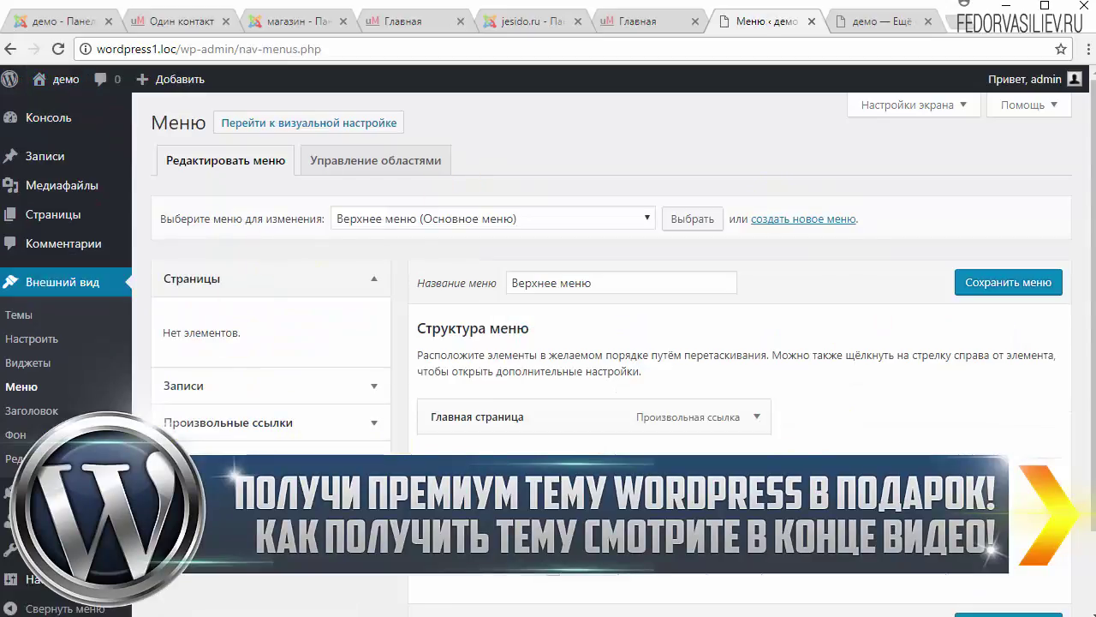
pyautogui.scroll(-2, 418, 226)
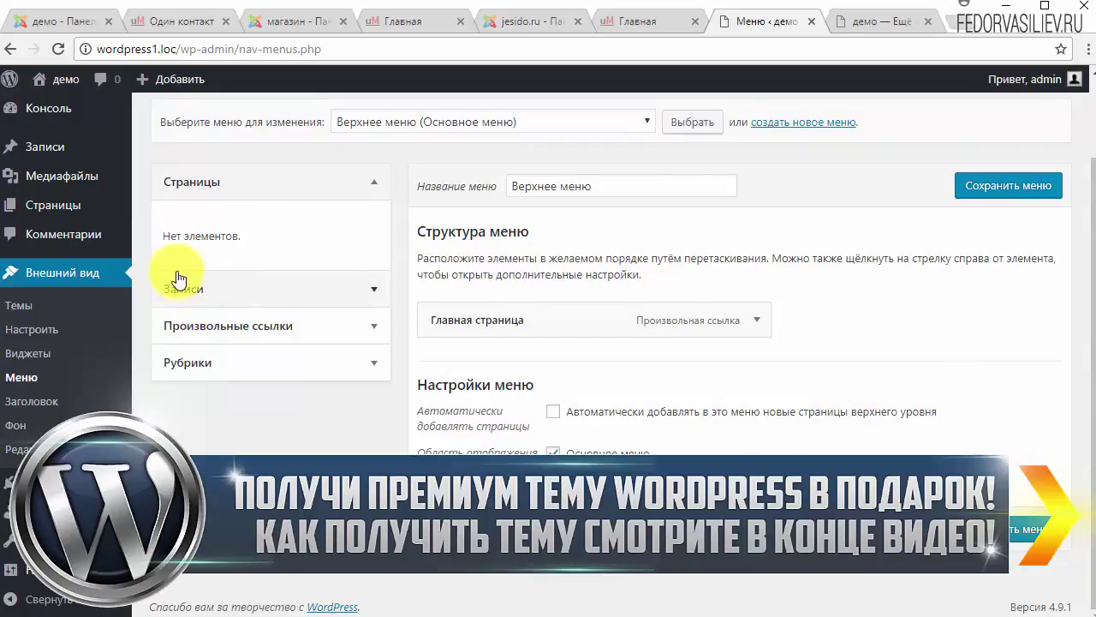
pyautogui.click(360, 182)
pyautogui.click(367, 182)
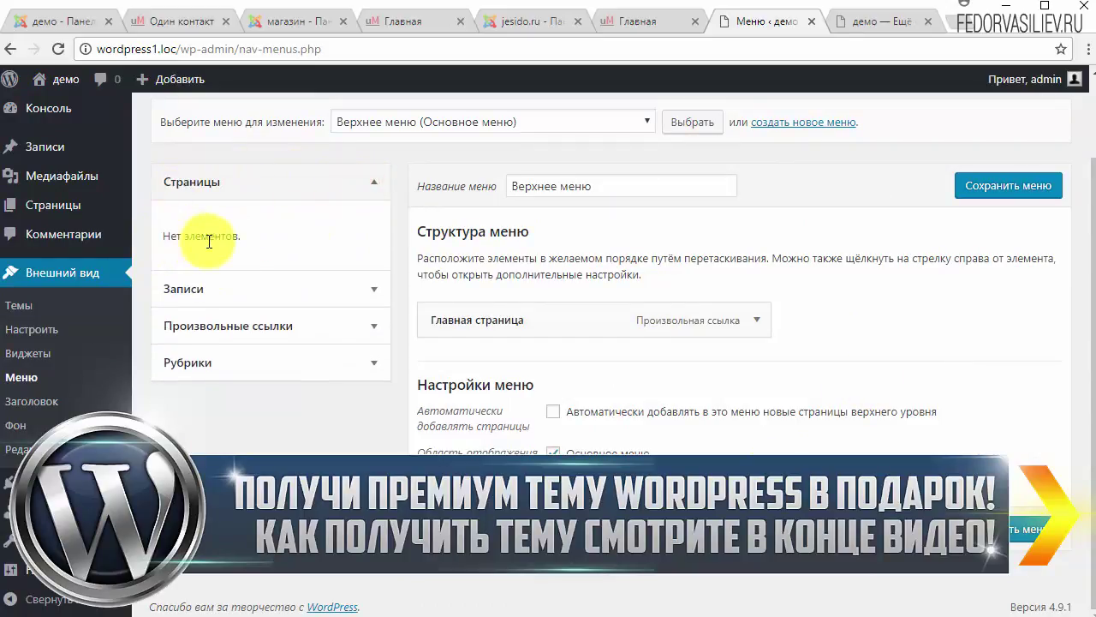
pyautogui.moveTo(250, 226); pyautogui.dragTo(177, 249)
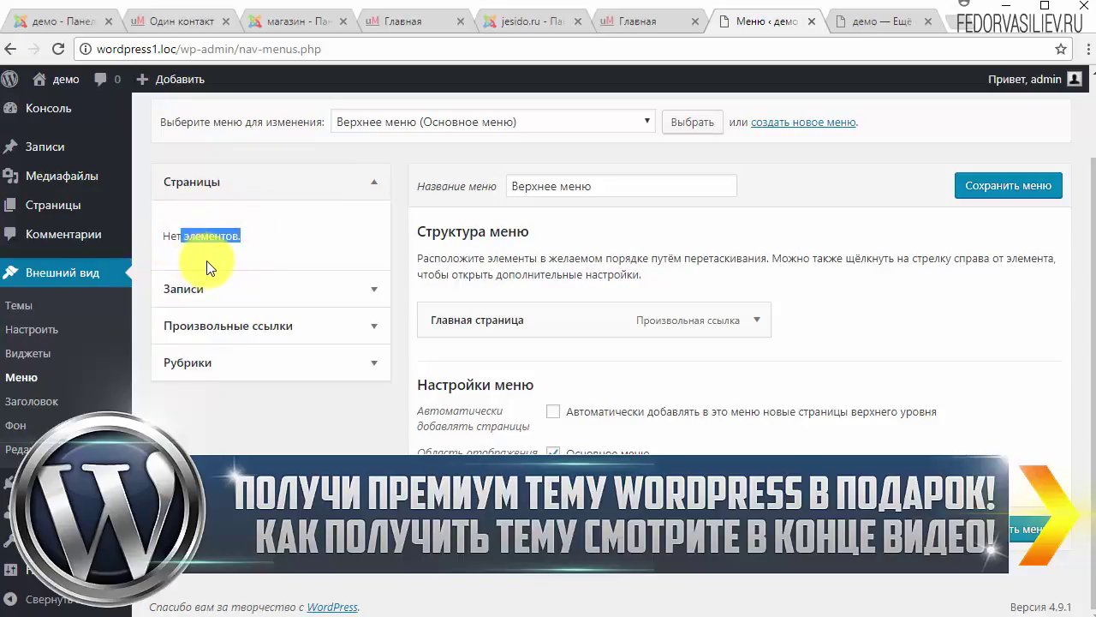
# Step: Review the Записи box: tick and untick Привет, мир!, and try the Самые свежие, Все and Поиск tabs
pyautogui.click(373, 288)
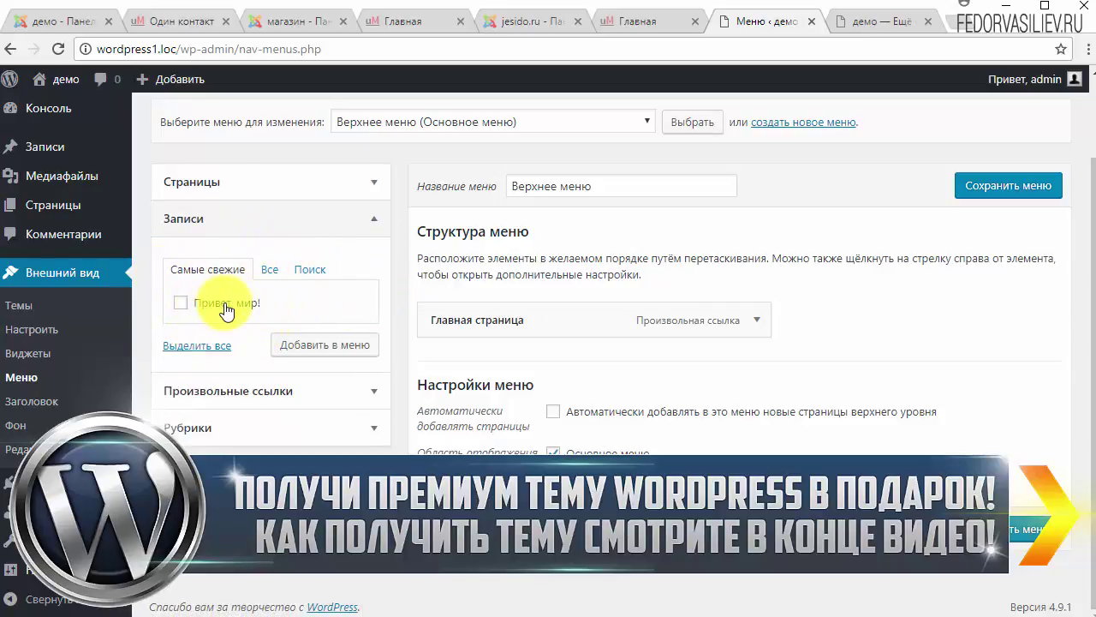
pyautogui.click(188, 304)
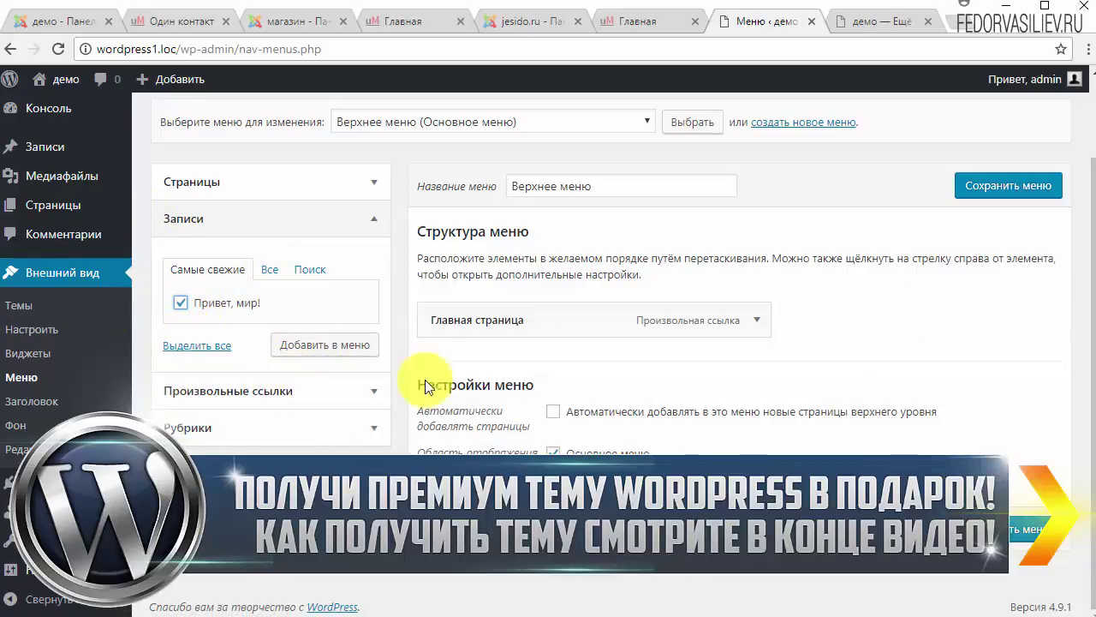
pyautogui.click(179, 305)
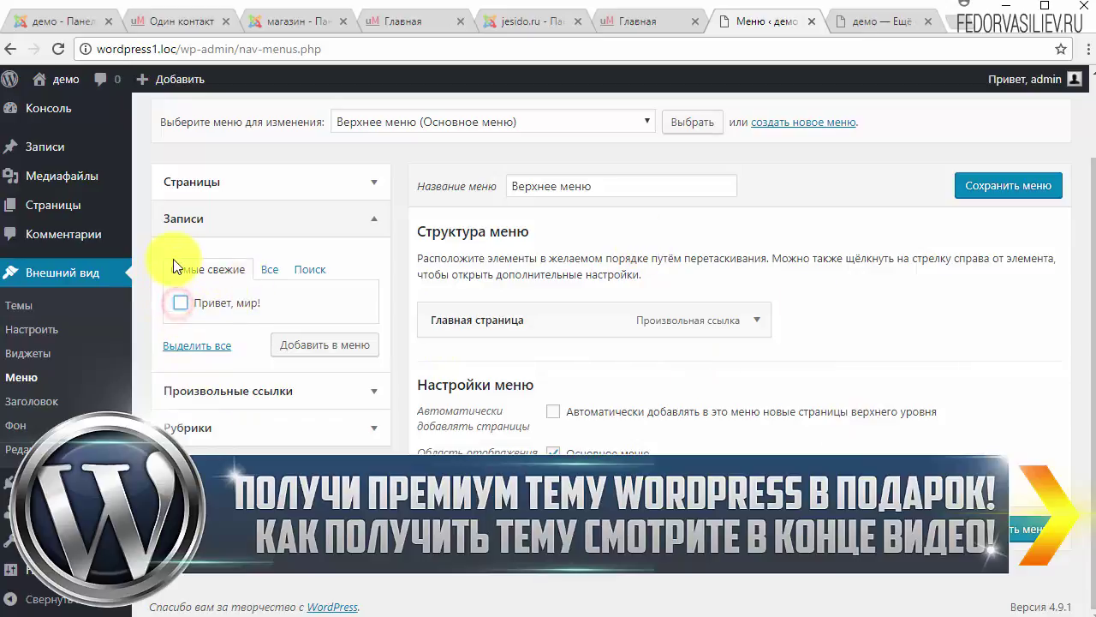
pyautogui.click(269, 270)
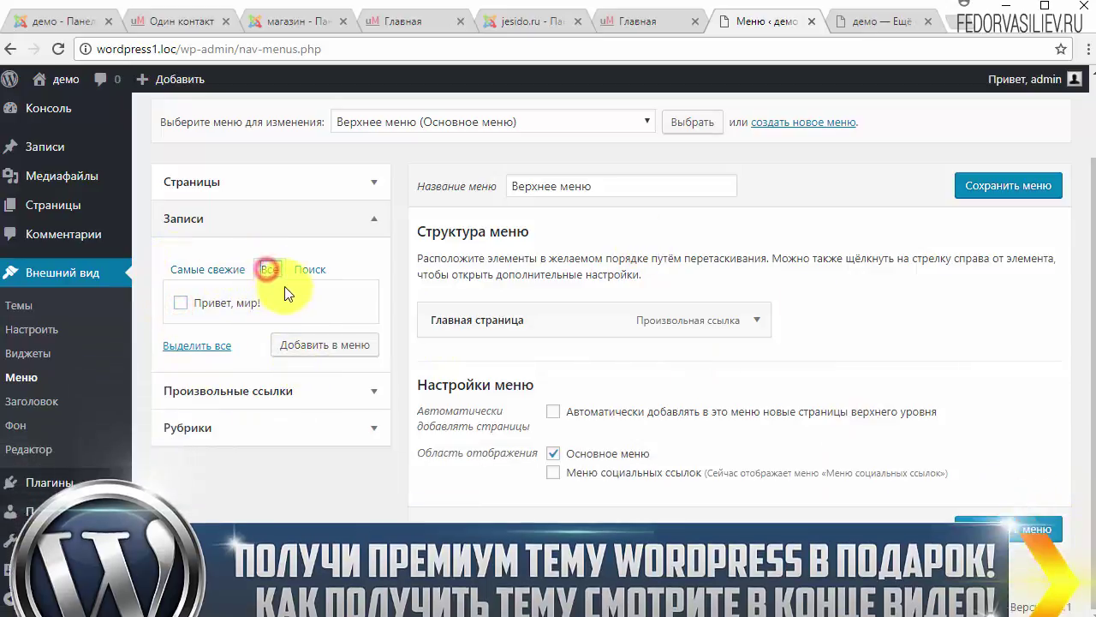
pyautogui.click(205, 271)
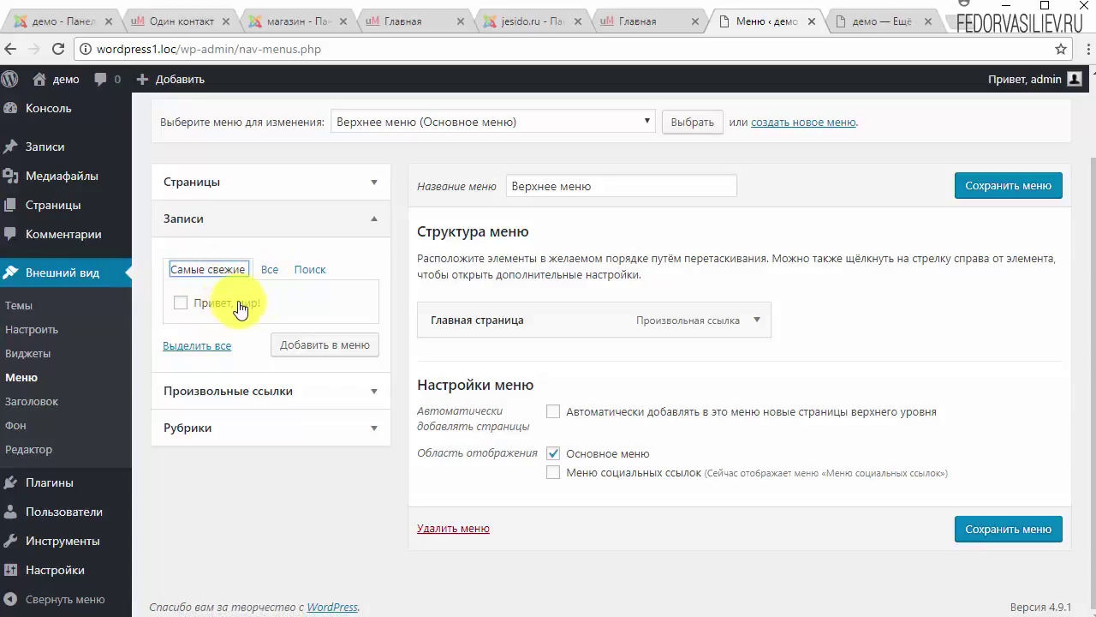
pyautogui.click(310, 272)
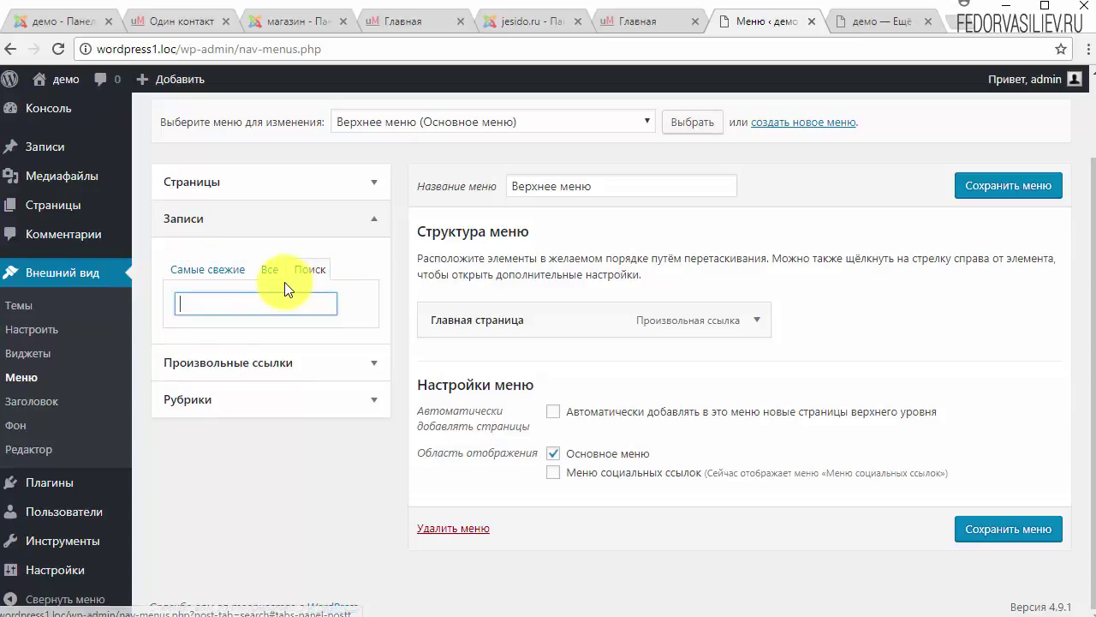
pyautogui.click(206, 273)
pyautogui.click(305, 269)
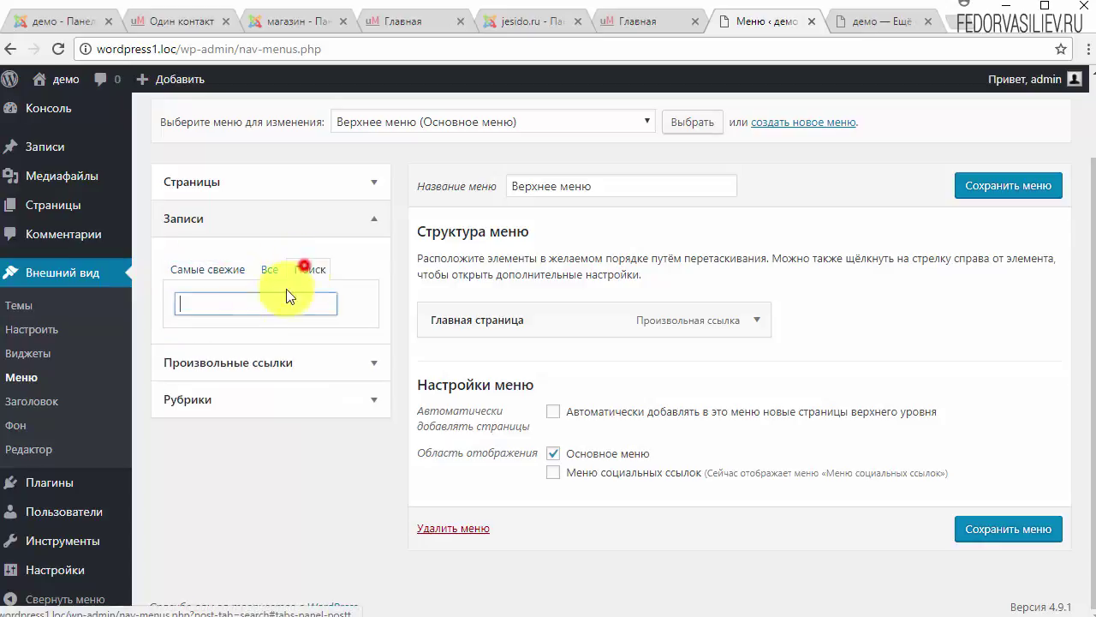
pyautogui.click(240, 299)
# Step: Collapse Записи, glance at Произвольные ссылки, and list all Рубрики: Видео, Книги, Музыка
pyautogui.click(183, 220)
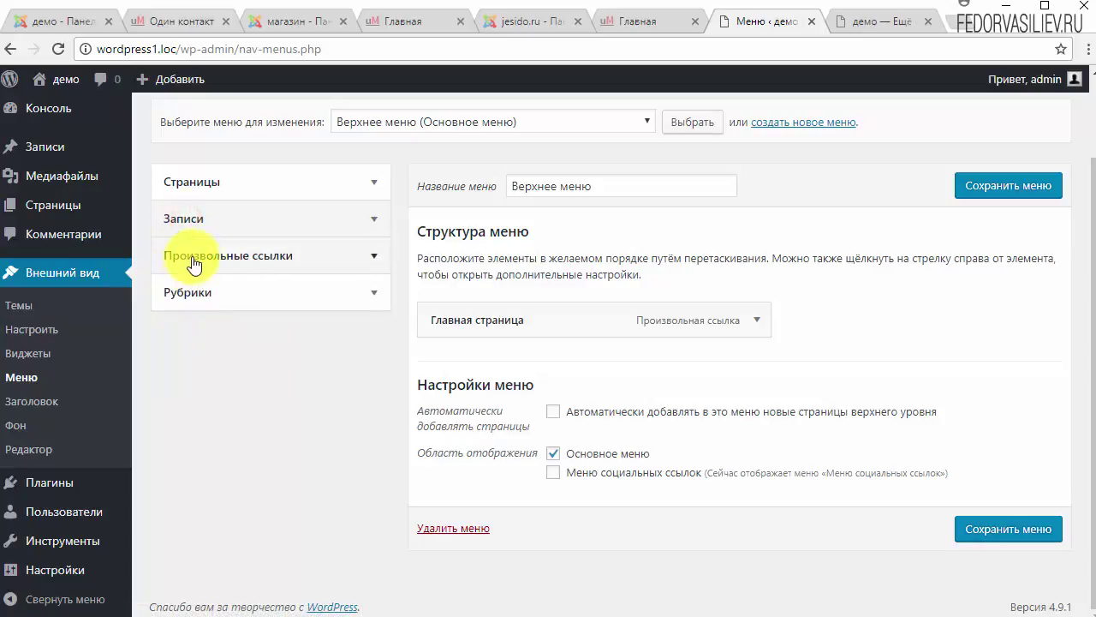
pyautogui.click(190, 255)
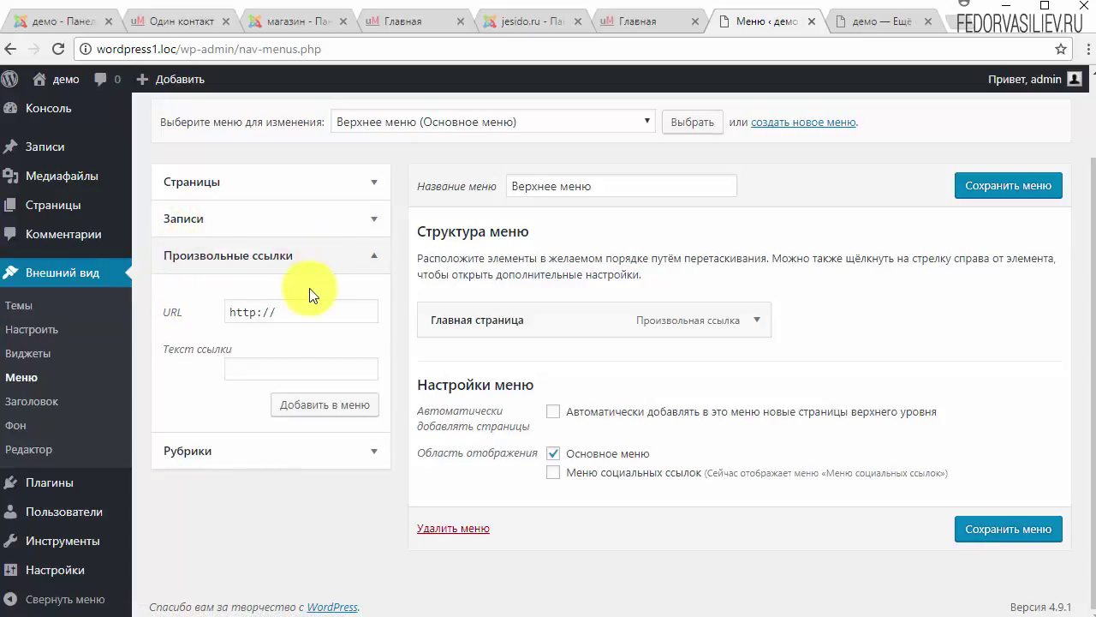
pyautogui.click(225, 270)
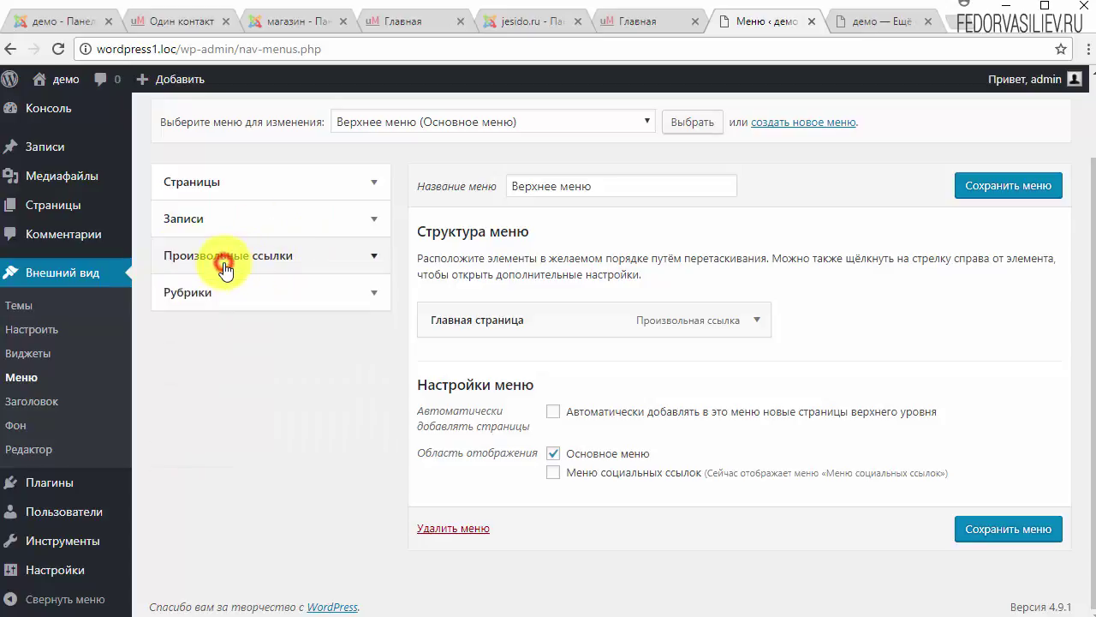
pyautogui.click(186, 291)
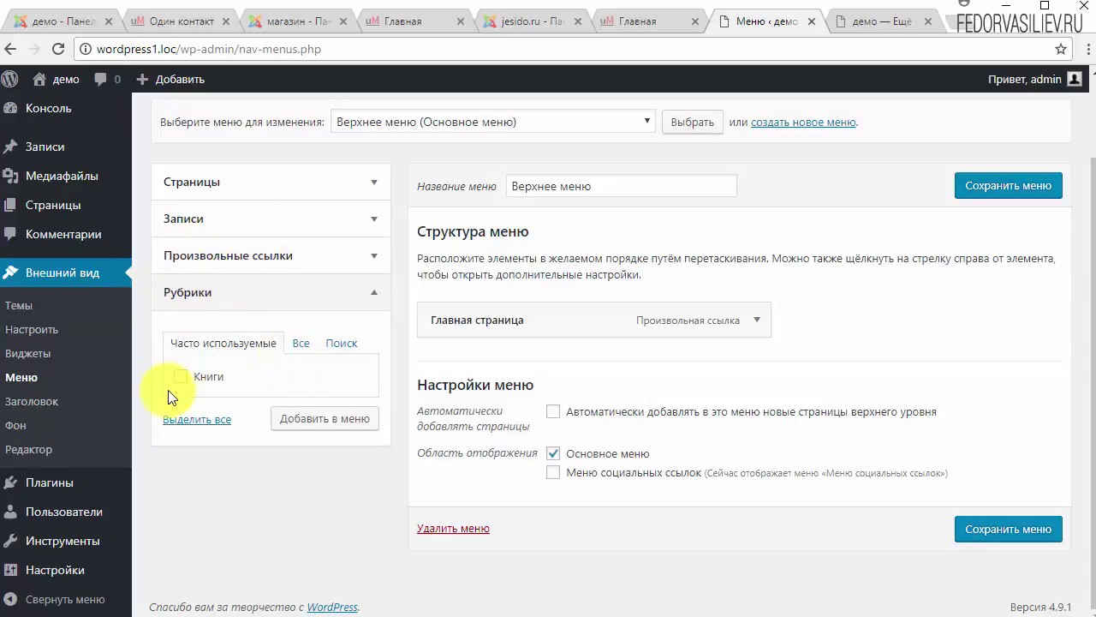
pyautogui.click(301, 344)
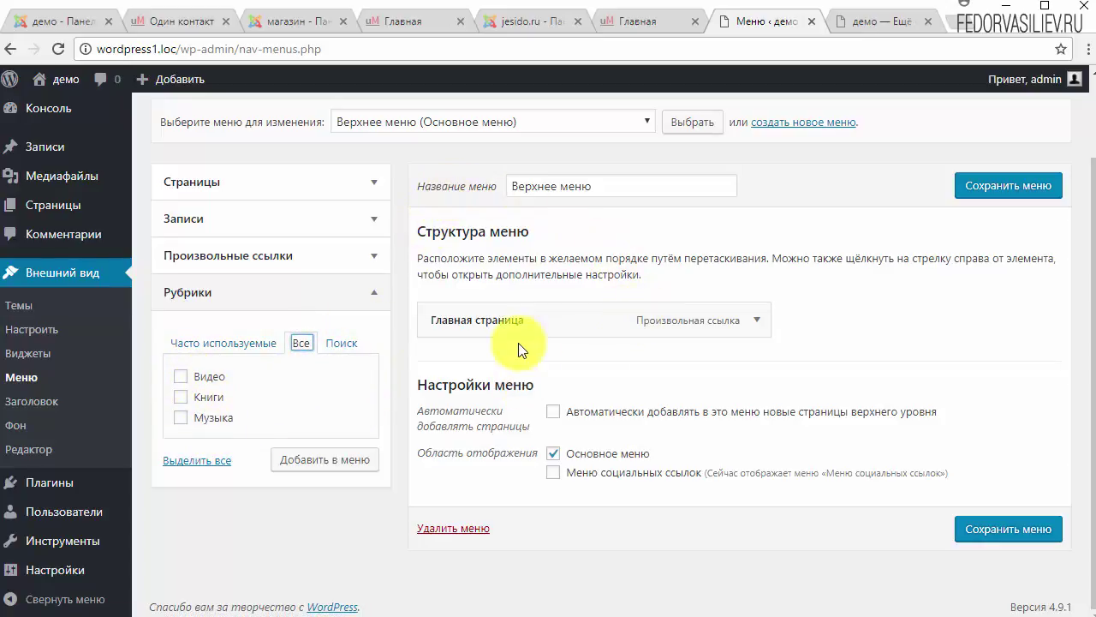
# Step: Compare the front-page header menu with the editor, ending back in the menu editor
pyautogui.click(855, 28)
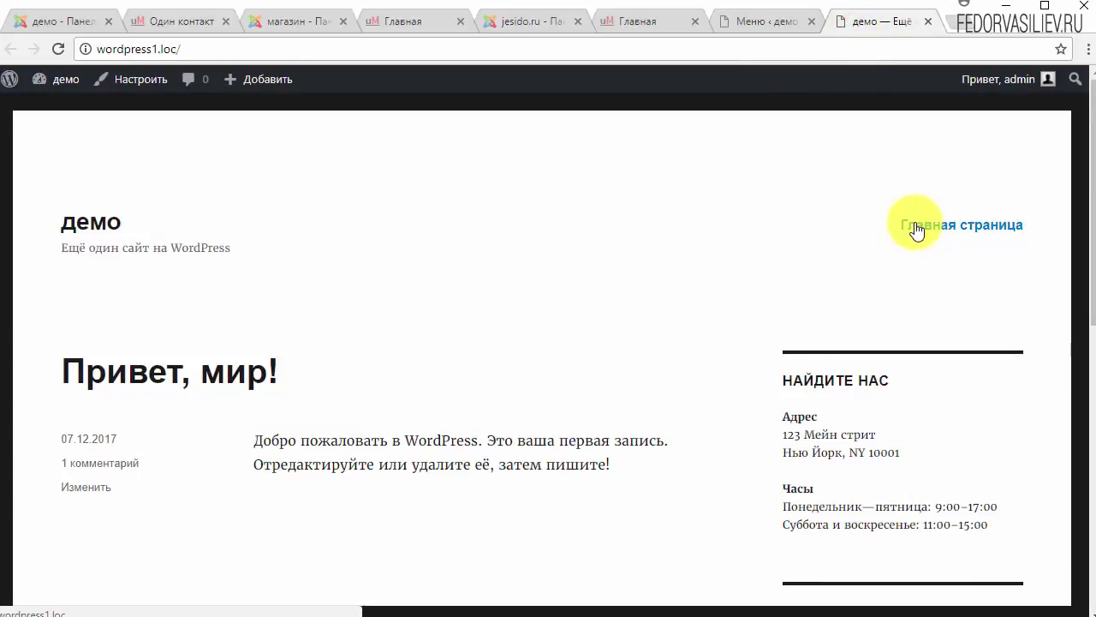
pyautogui.click(772, 24)
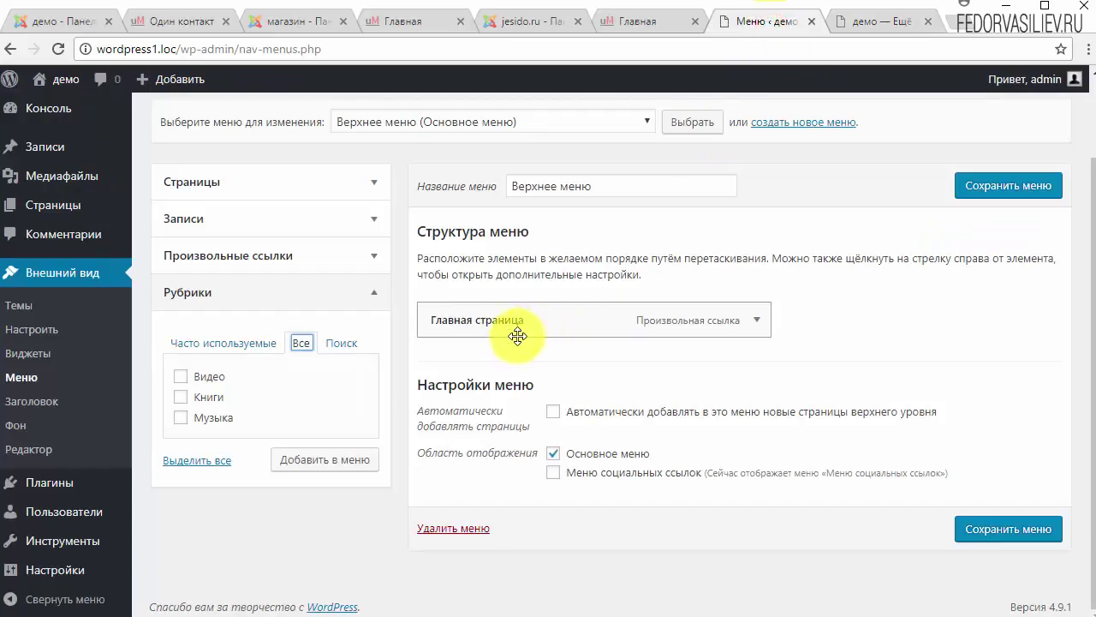
pyautogui.click(862, 19)
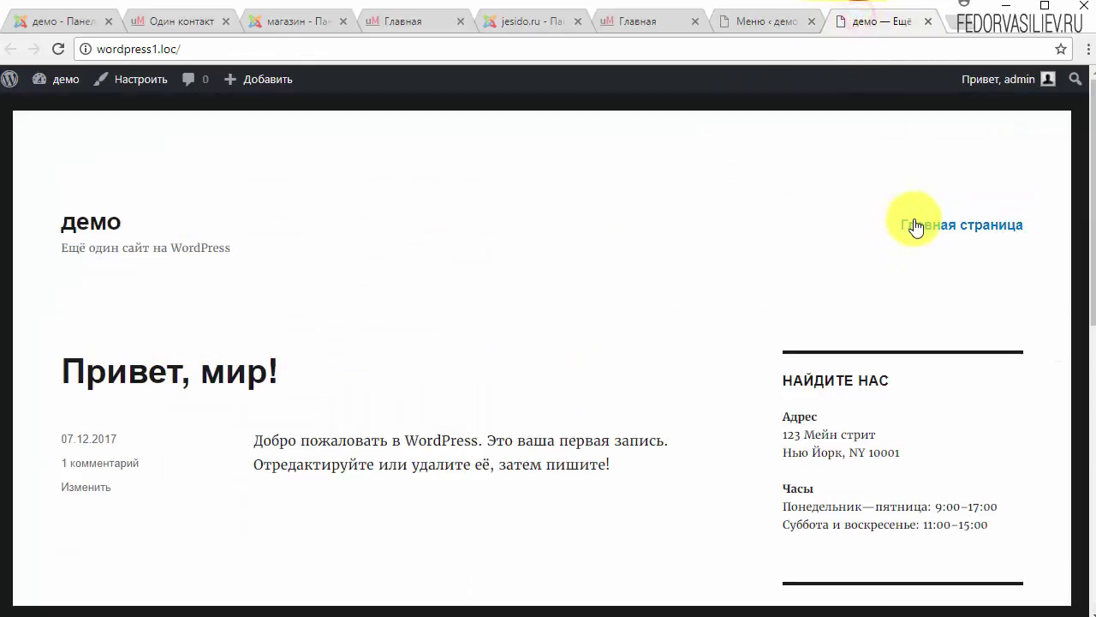
pyautogui.click(739, 25)
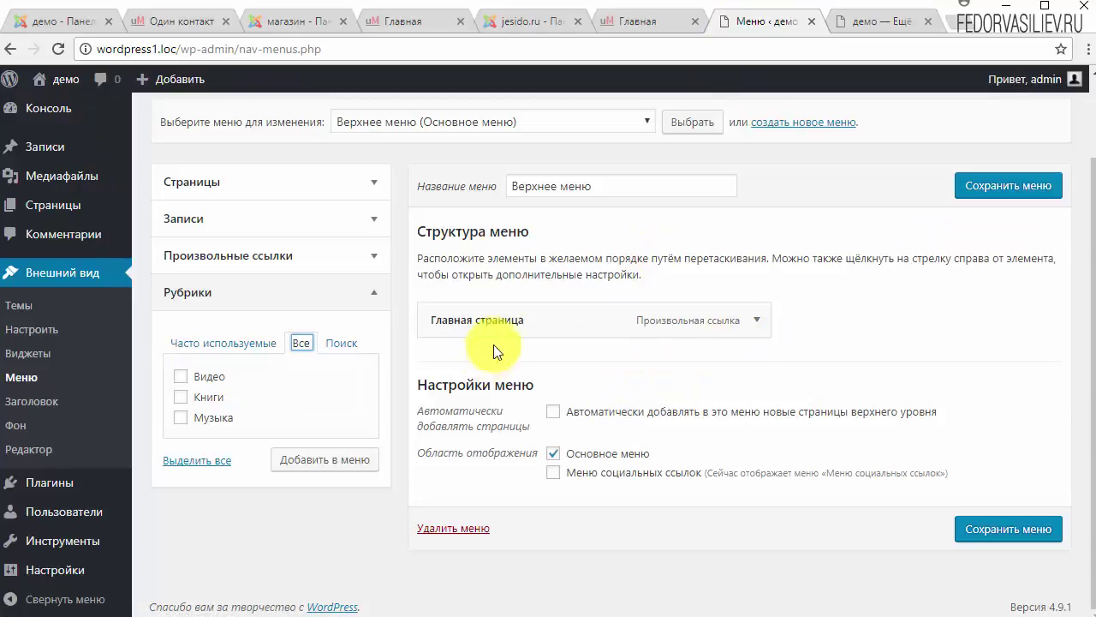
# Step: Rename the 'Главная страница' menu item to 'Главная' and save Верхнее меню
pyautogui.click(753, 321)
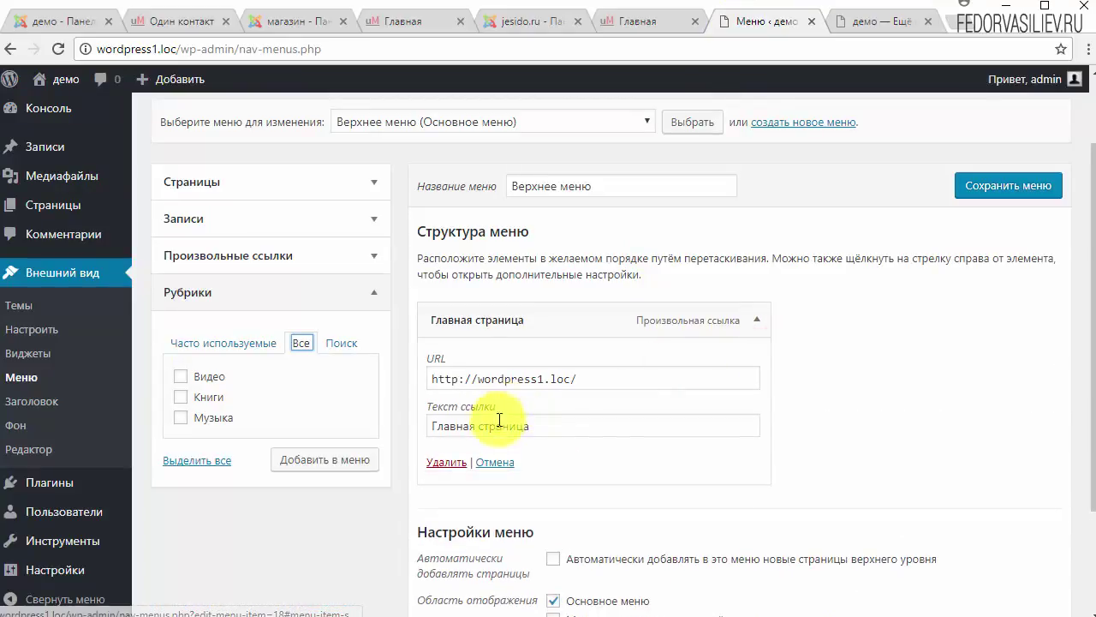
pyautogui.moveTo(546, 427); pyautogui.dragTo(486, 427)
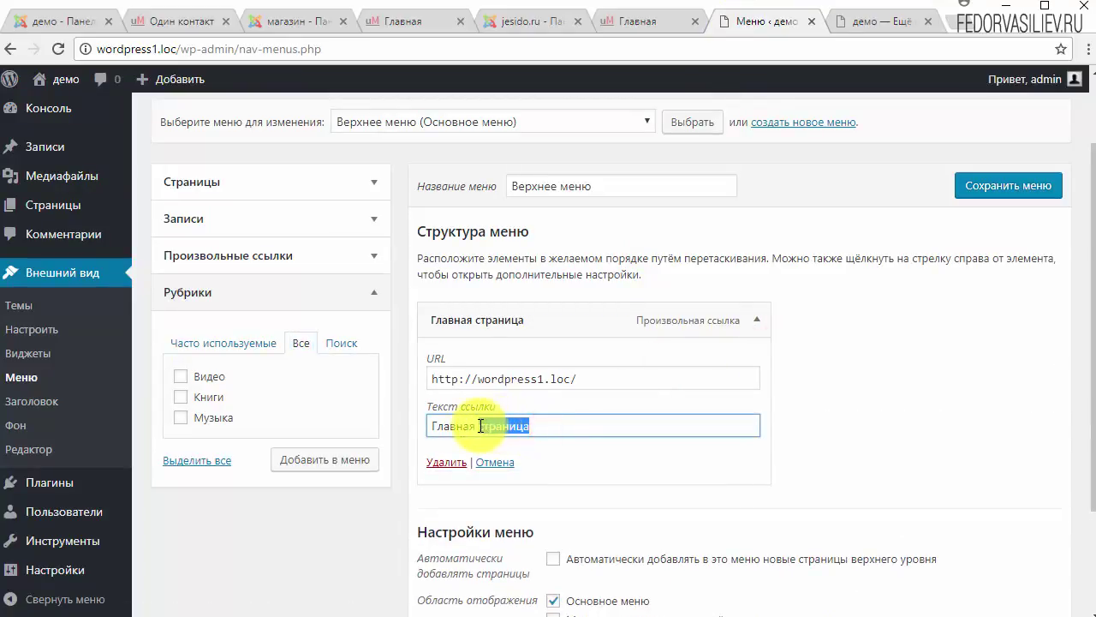
pyautogui.press('BackSpace')
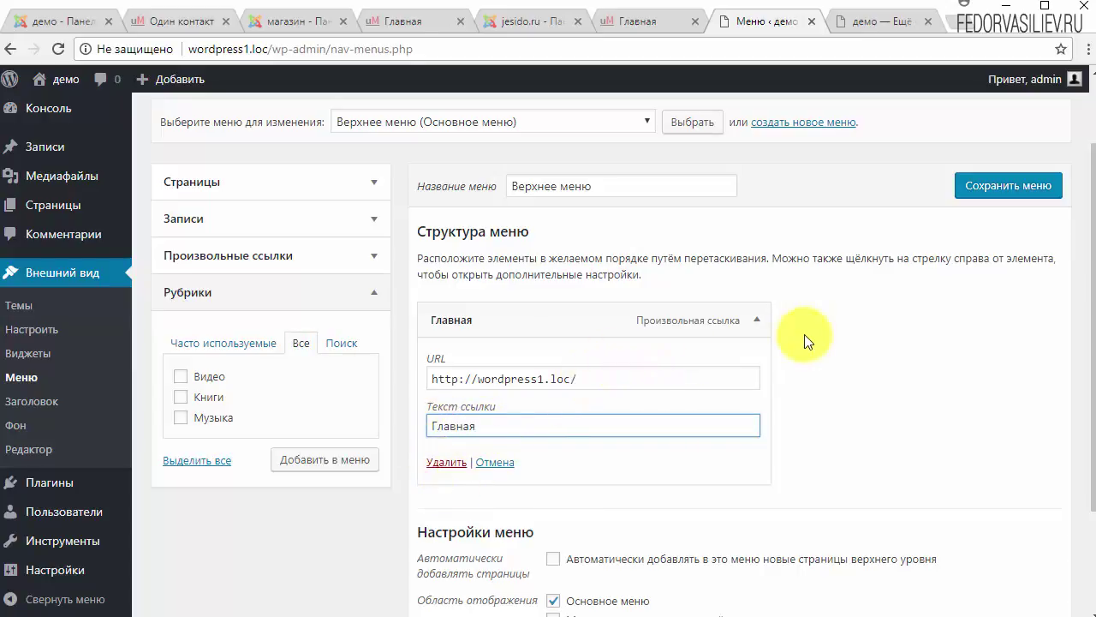
pyautogui.click(976, 186)
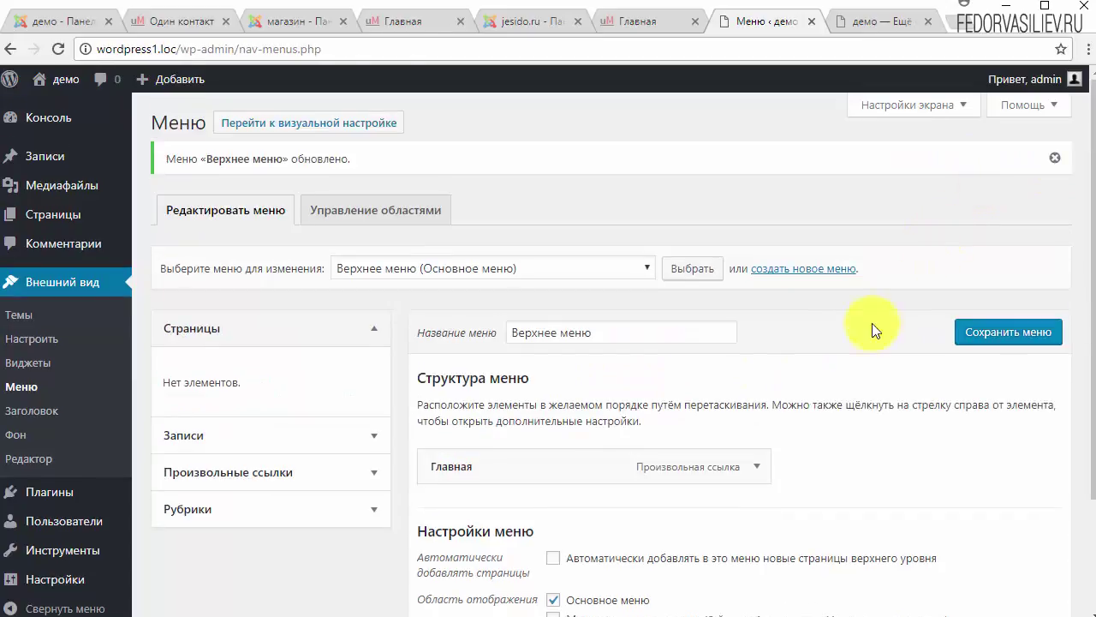
pyautogui.click(848, 20)
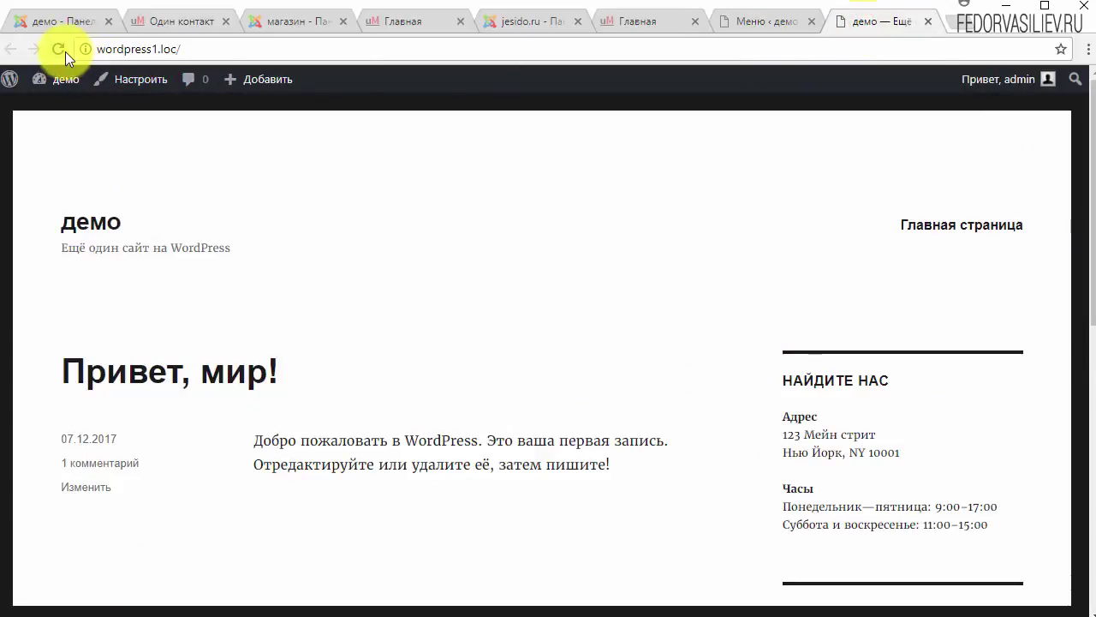
pyautogui.click(60, 50)
pyautogui.click(998, 226)
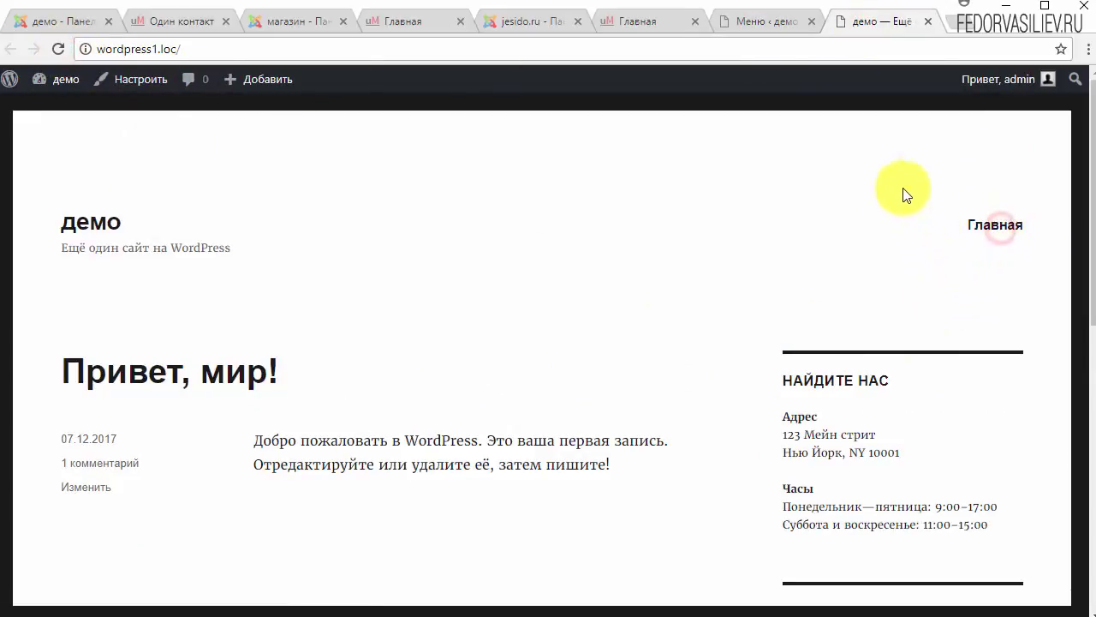
pyautogui.click(759, 23)
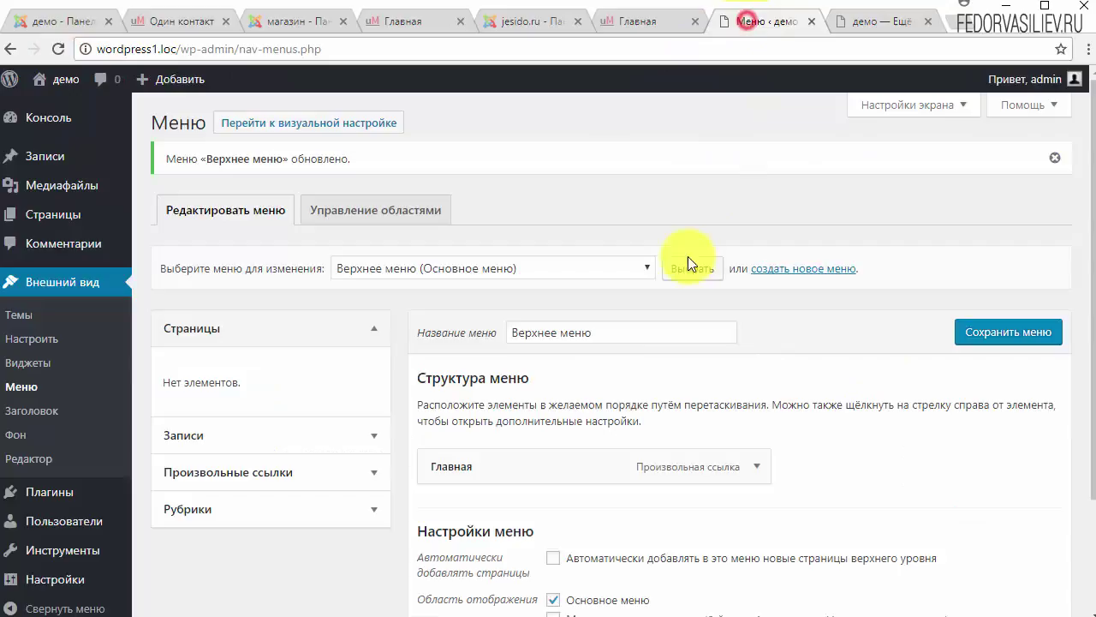
pyautogui.click(753, 468)
pyautogui.scroll(-1, 467, 416)
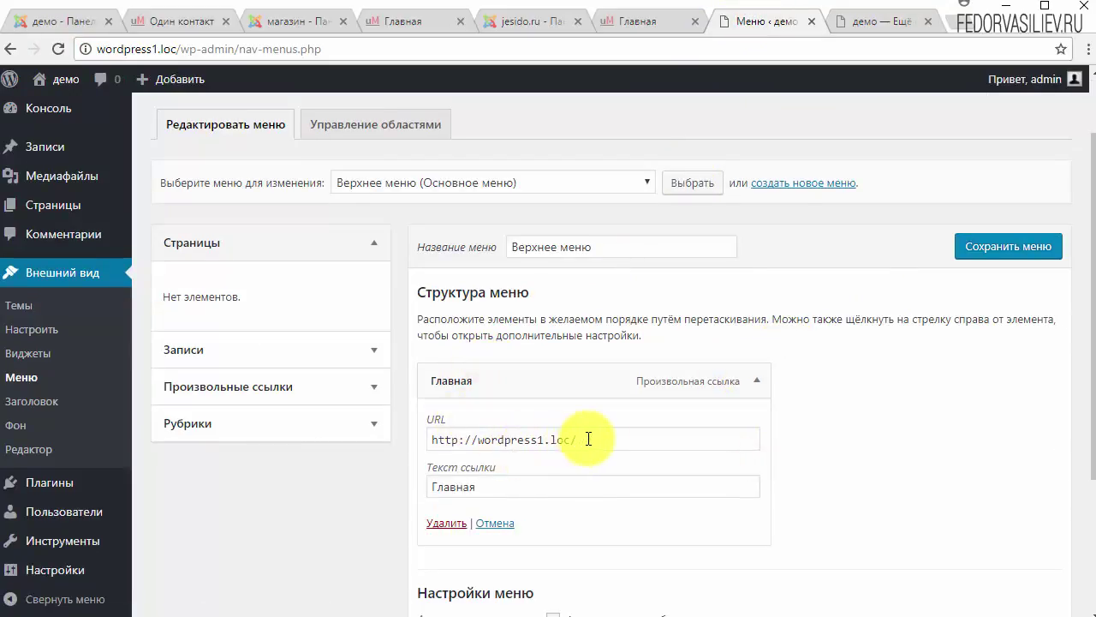
pyautogui.moveTo(588, 440); pyautogui.dragTo(433, 440)
pyautogui.click(655, 390)
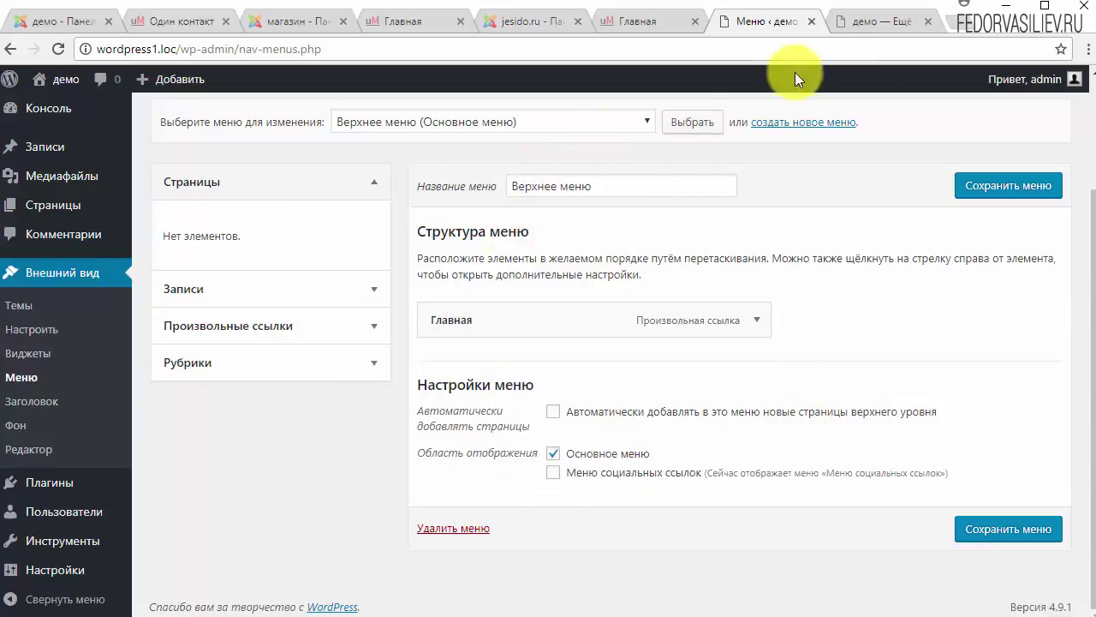
pyautogui.click(859, 21)
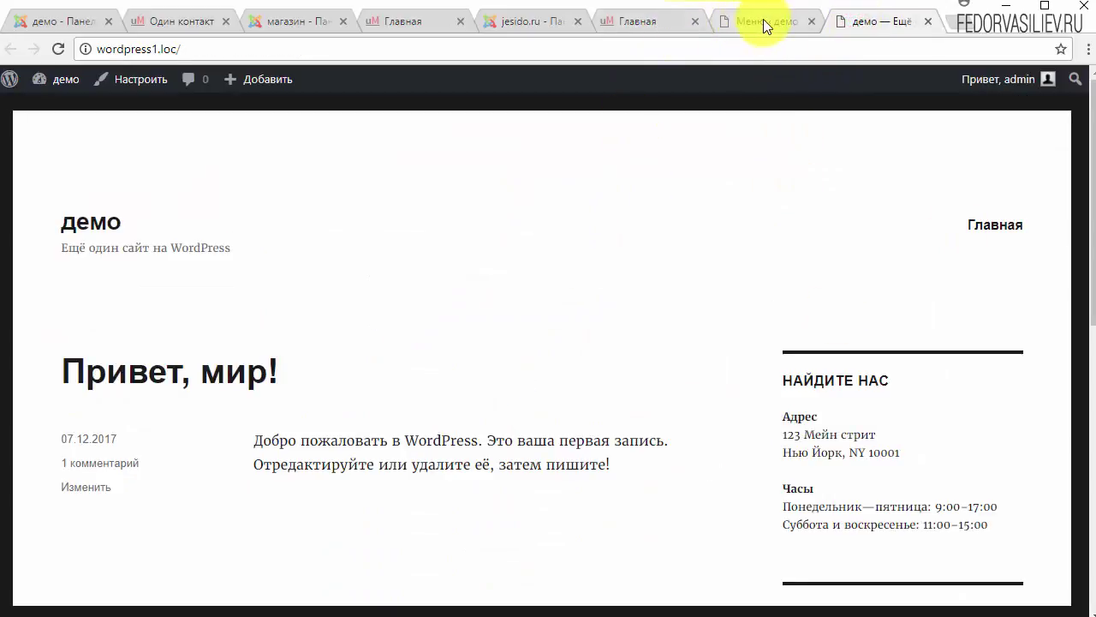
pyautogui.click(763, 21)
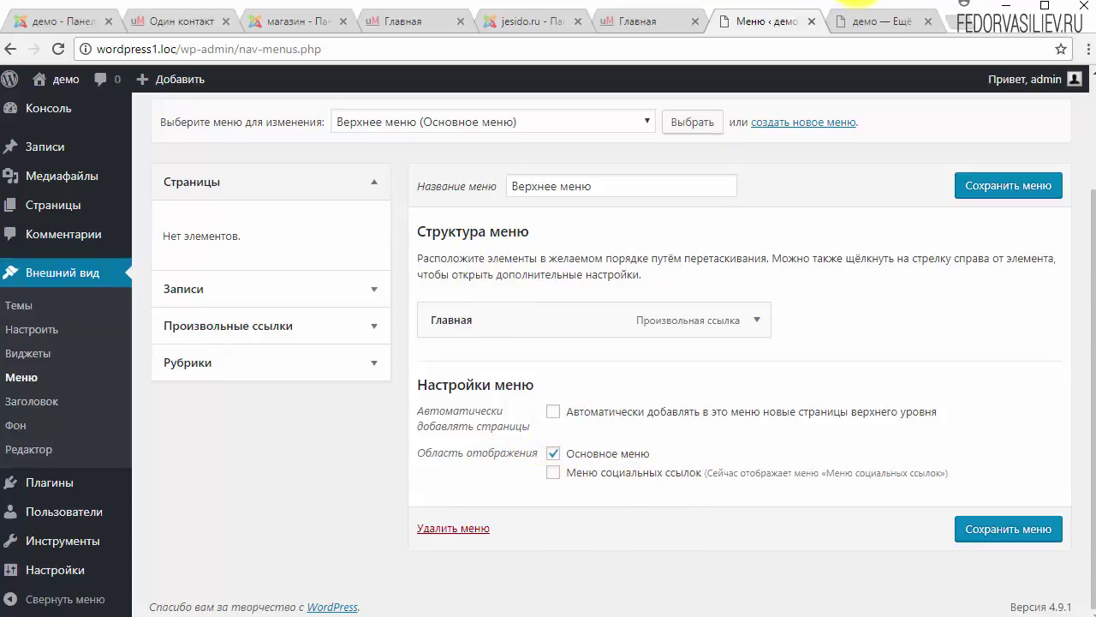
pyautogui.click(863, 19)
pyautogui.scroll(-10, 656, 318)
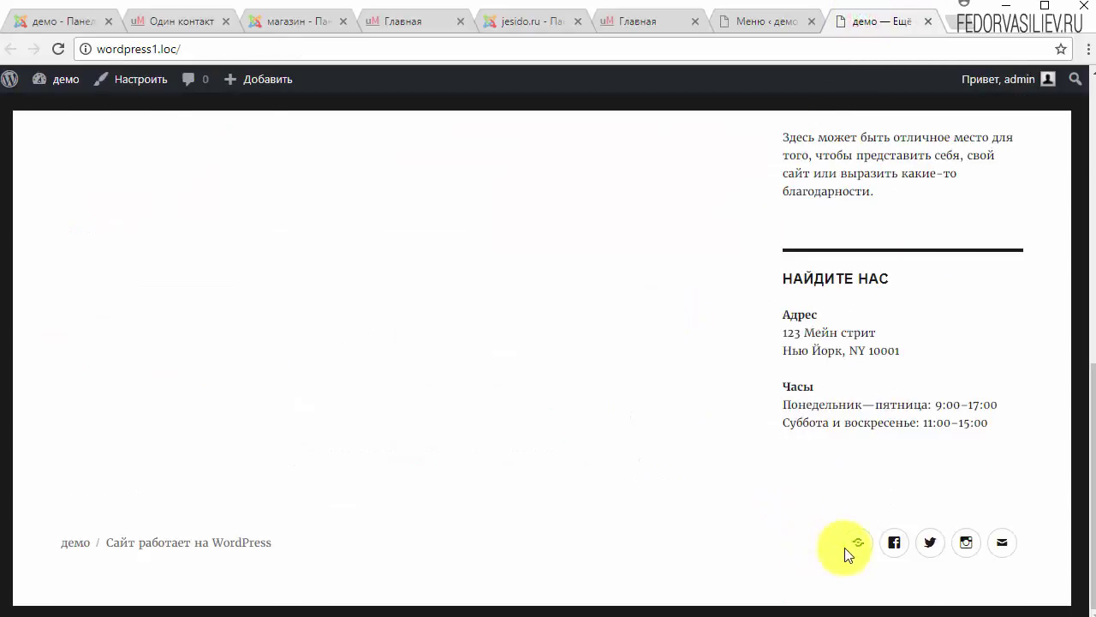
pyautogui.click(768, 24)
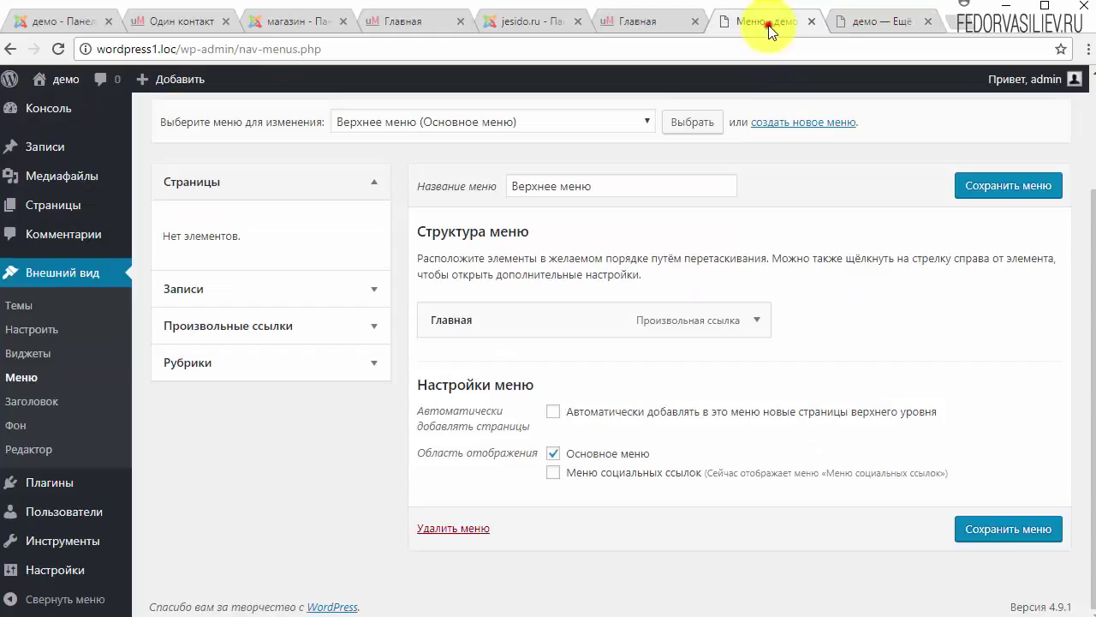
pyautogui.scroll(2, 385, 326)
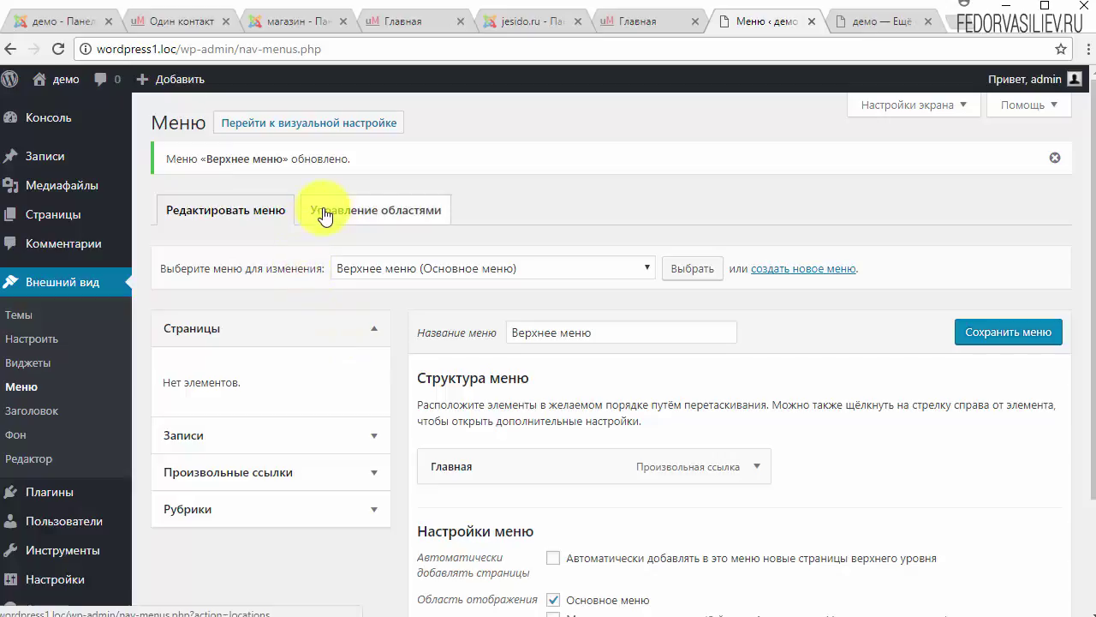
# Step: Open the Управление областями page and read the note that the theme supports 2 menus
pyautogui.click(399, 215)
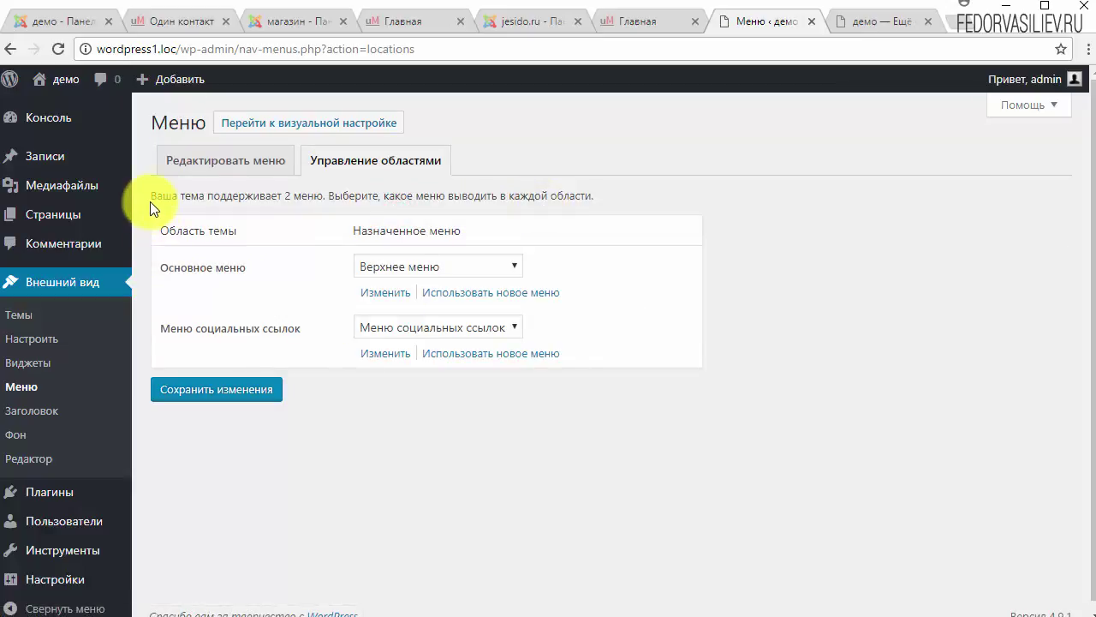
pyautogui.moveTo(151, 202); pyautogui.dragTo(241, 212)
pyautogui.moveTo(328, 195); pyautogui.dragTo(559, 190)
pyautogui.click(668, 191)
pyautogui.click(861, 22)
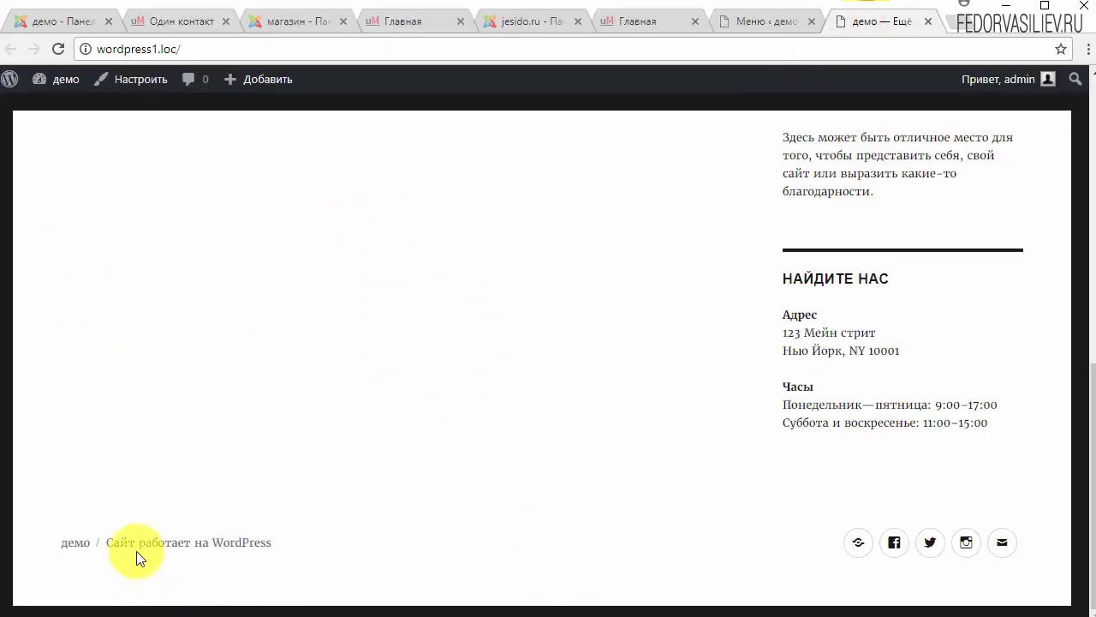
pyautogui.click(767, 22)
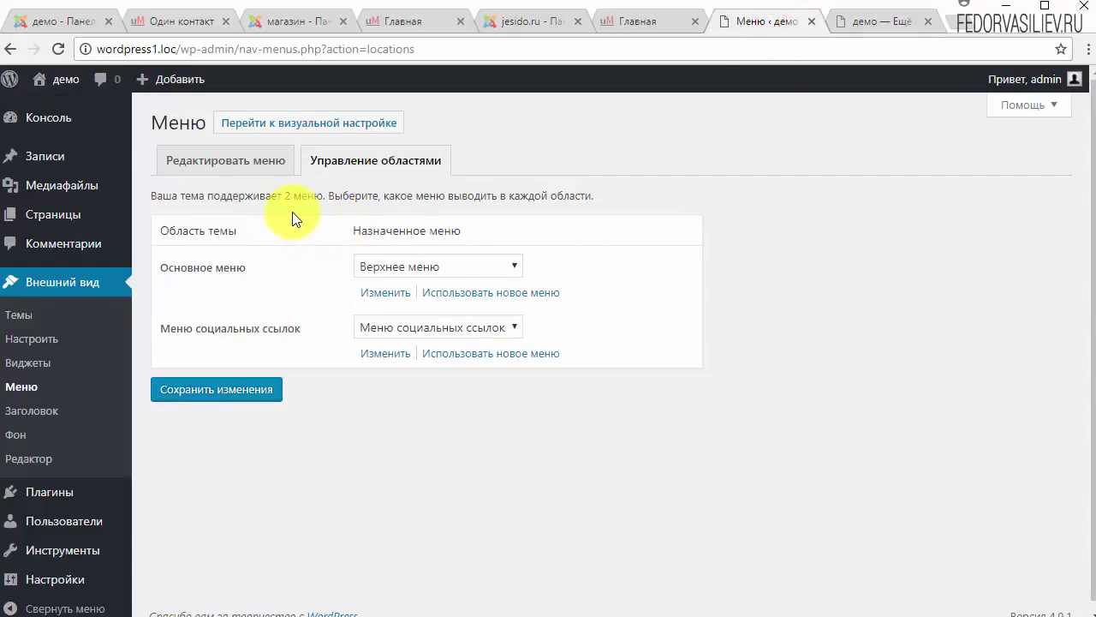
pyautogui.moveTo(306, 195); pyautogui.dragTo(309, 195)
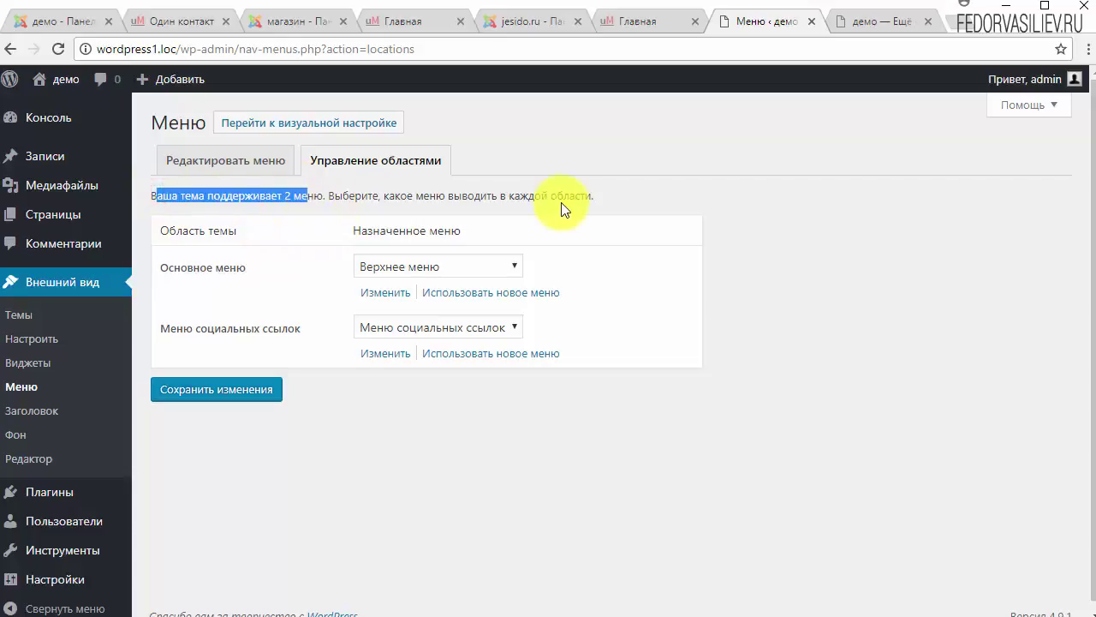
pyautogui.moveTo(597, 195); pyautogui.dragTo(357, 190)
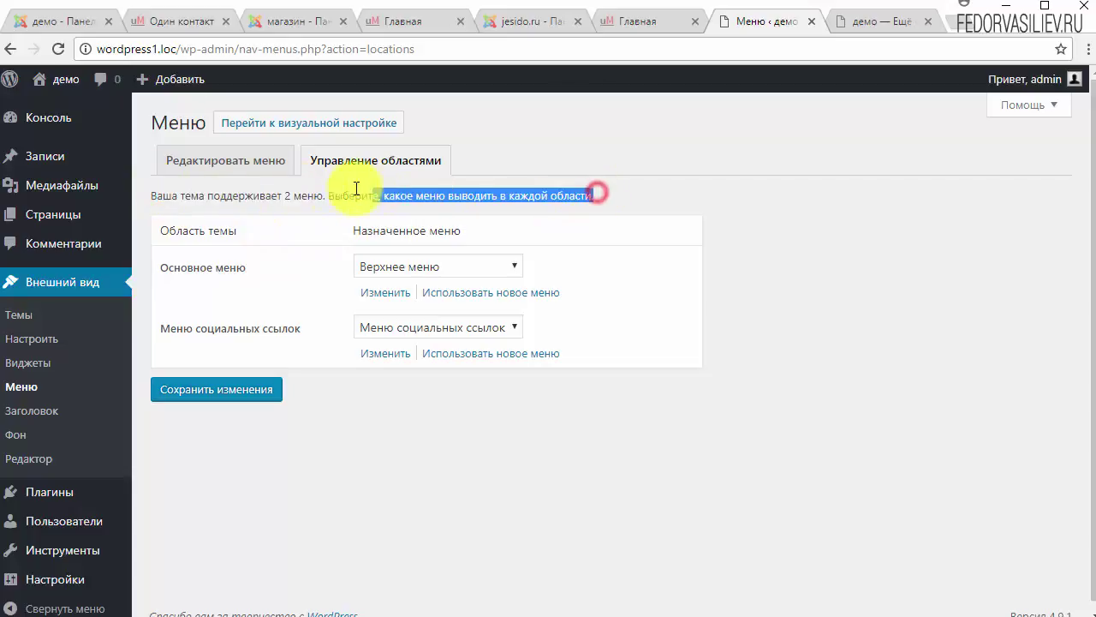
pyautogui.click(283, 195)
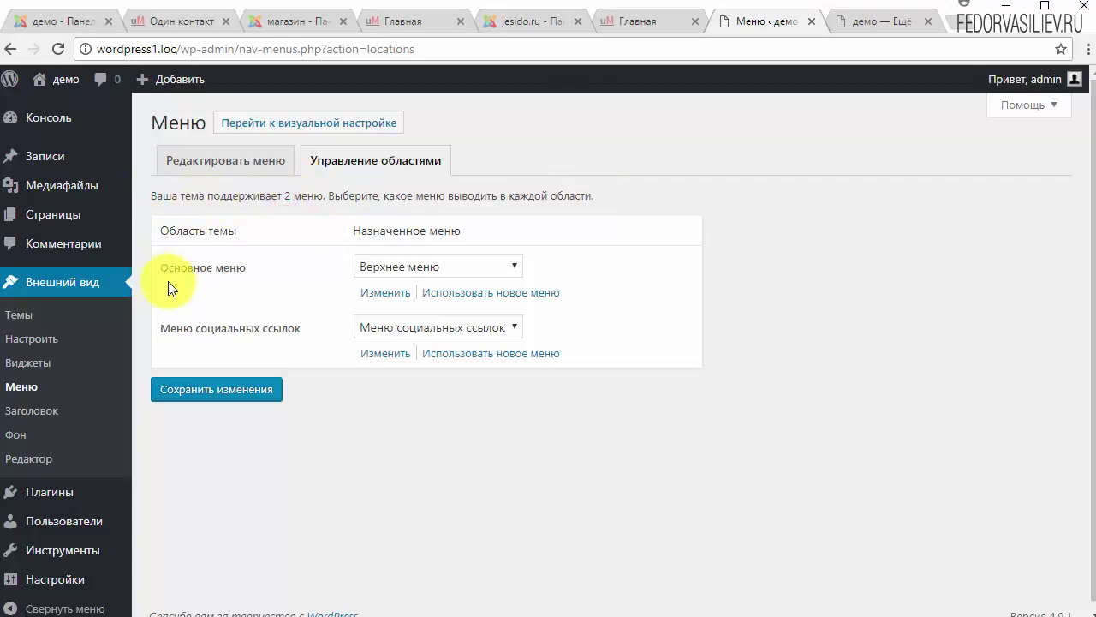
# Step: Review the menus available for the Основное меню area, leaving Верхнее меню assigned
pyautogui.click(413, 267)
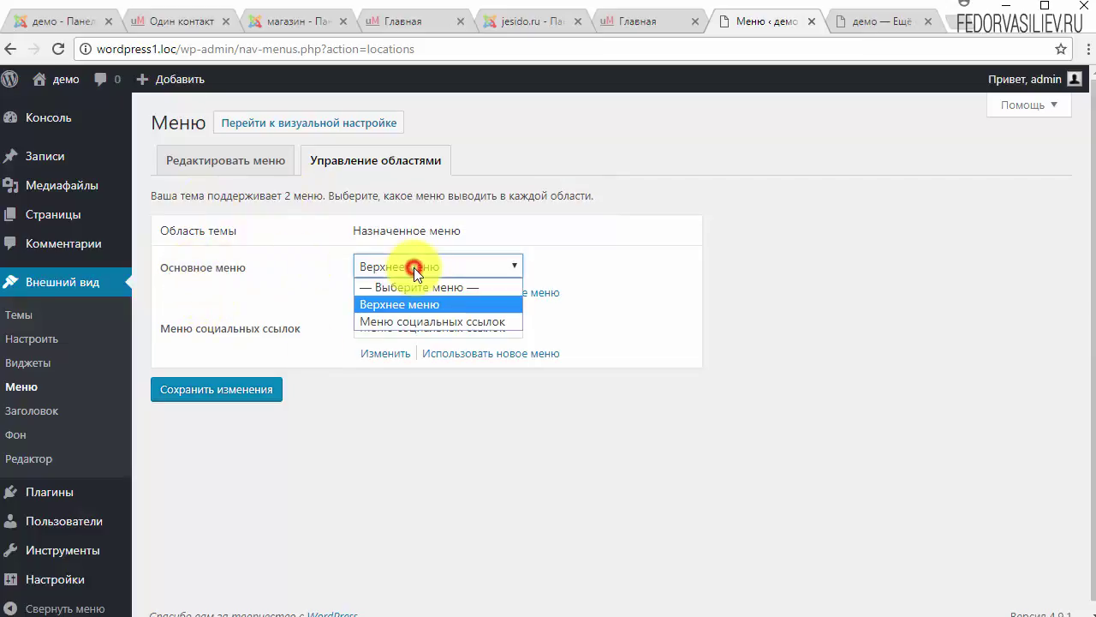
pyautogui.click(580, 239)
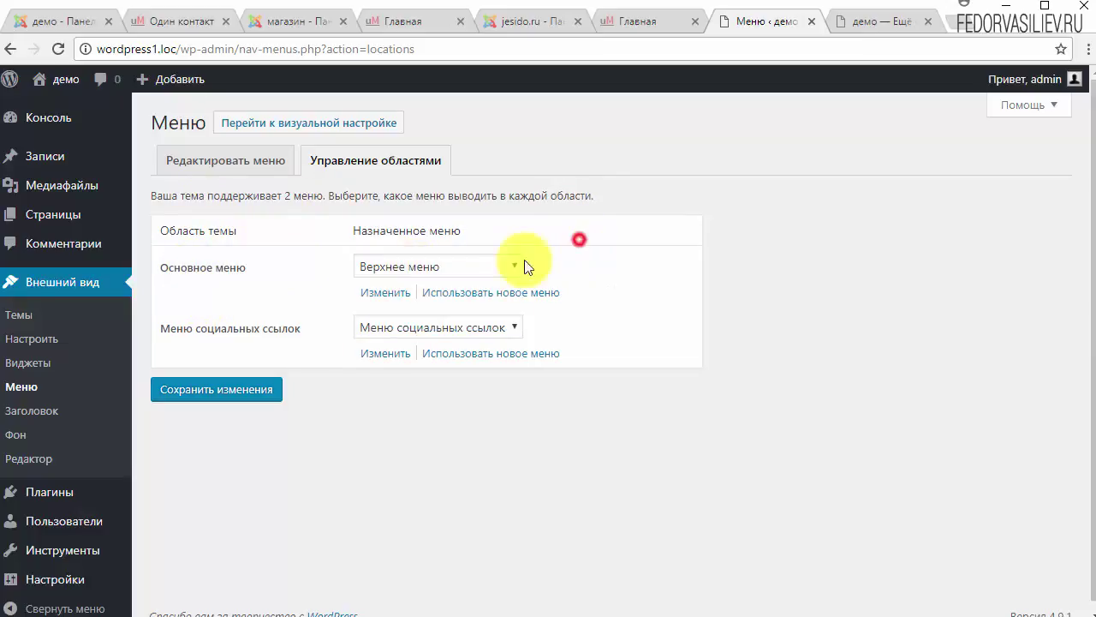
pyautogui.click(474, 268)
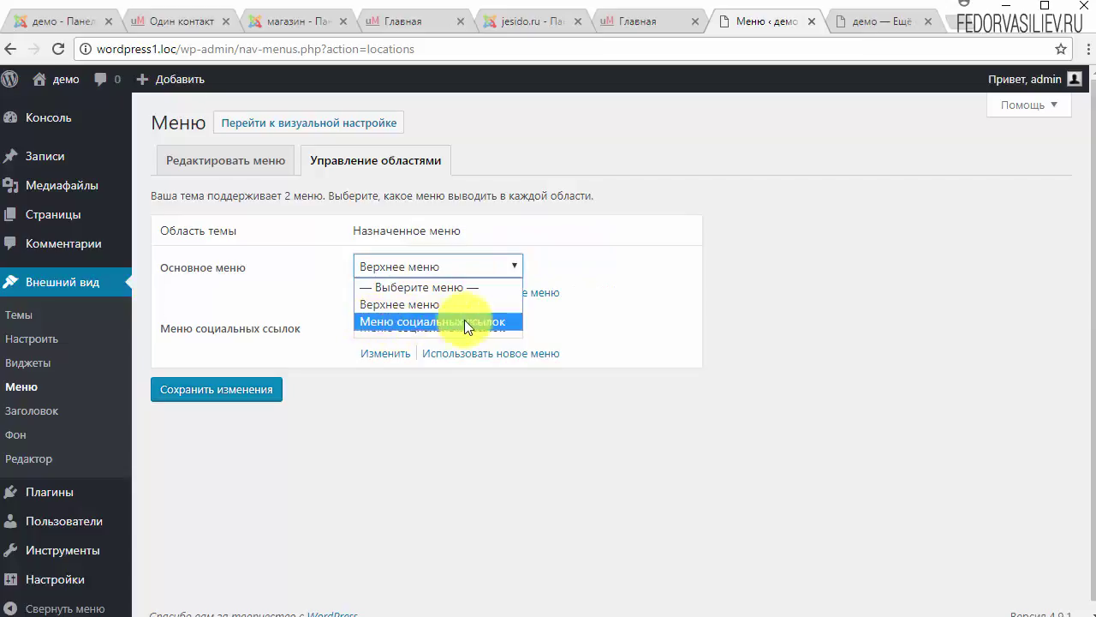
pyautogui.click(570, 255)
pyautogui.click(882, 21)
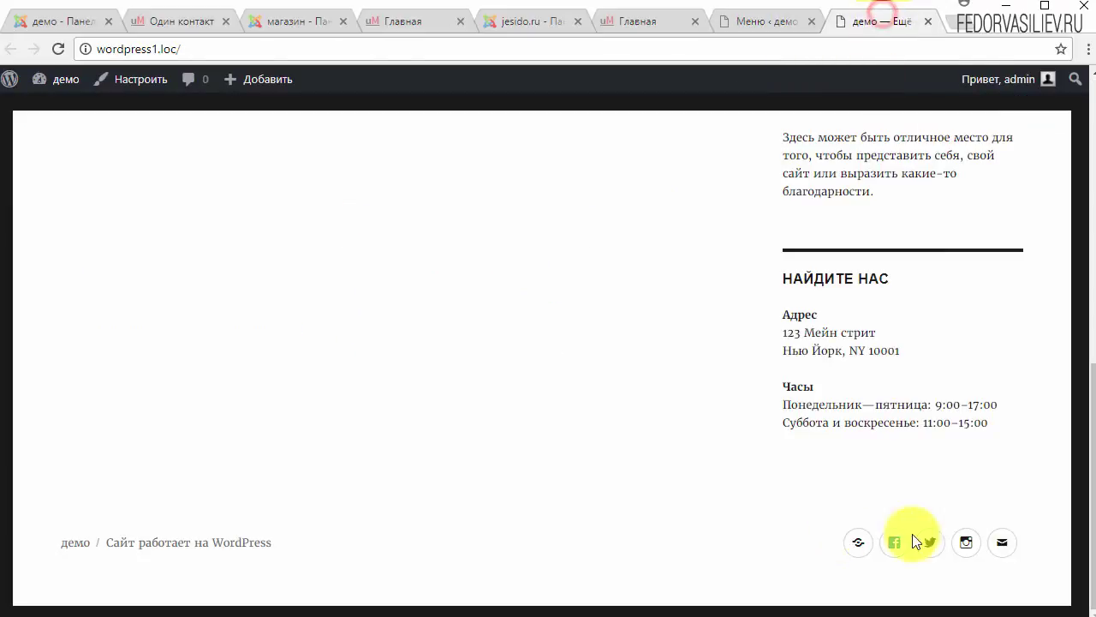
pyautogui.scroll(10, 734, 538)
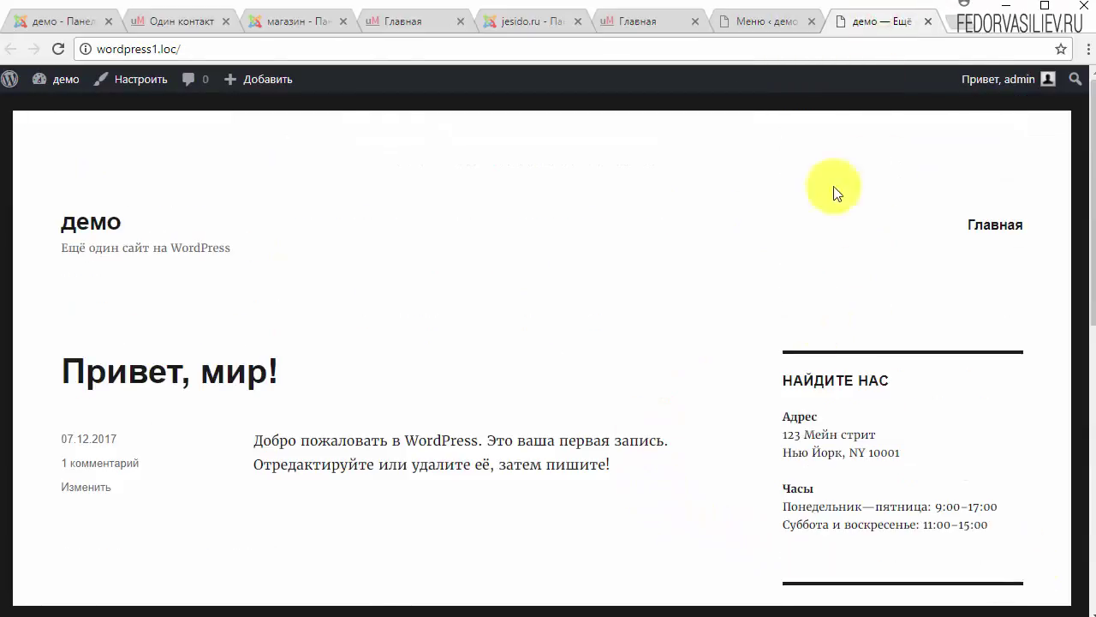
pyautogui.click(771, 27)
pyautogui.click(386, 264)
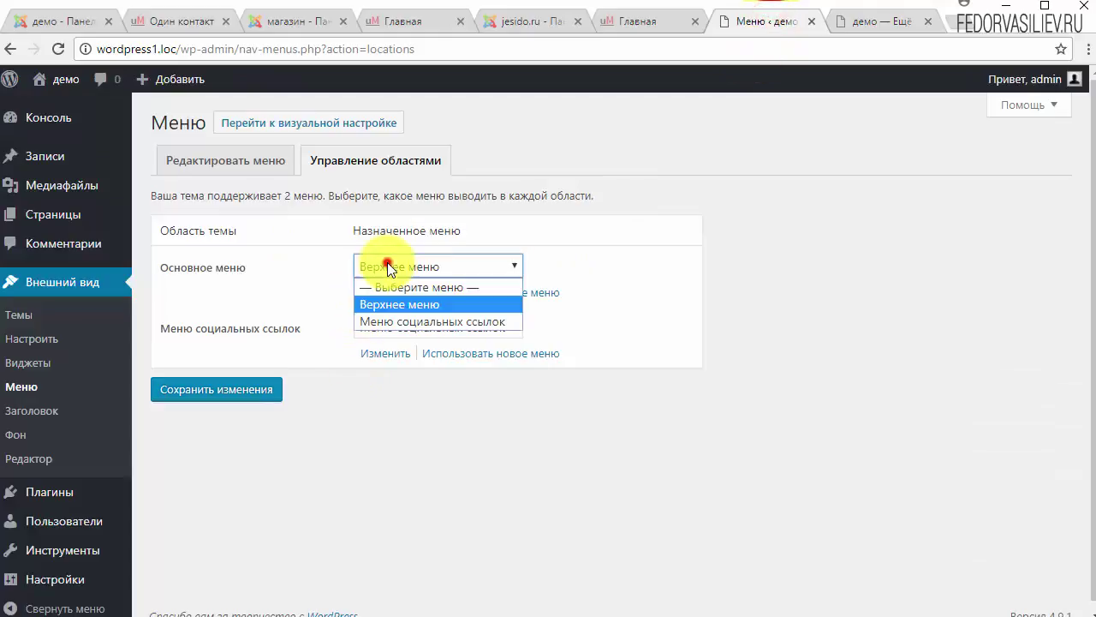
# Step: Temporarily assign Меню социальных ссылок to Основное меню, save, and view the resulting header
pyautogui.click(394, 321)
pyautogui.click(233, 376)
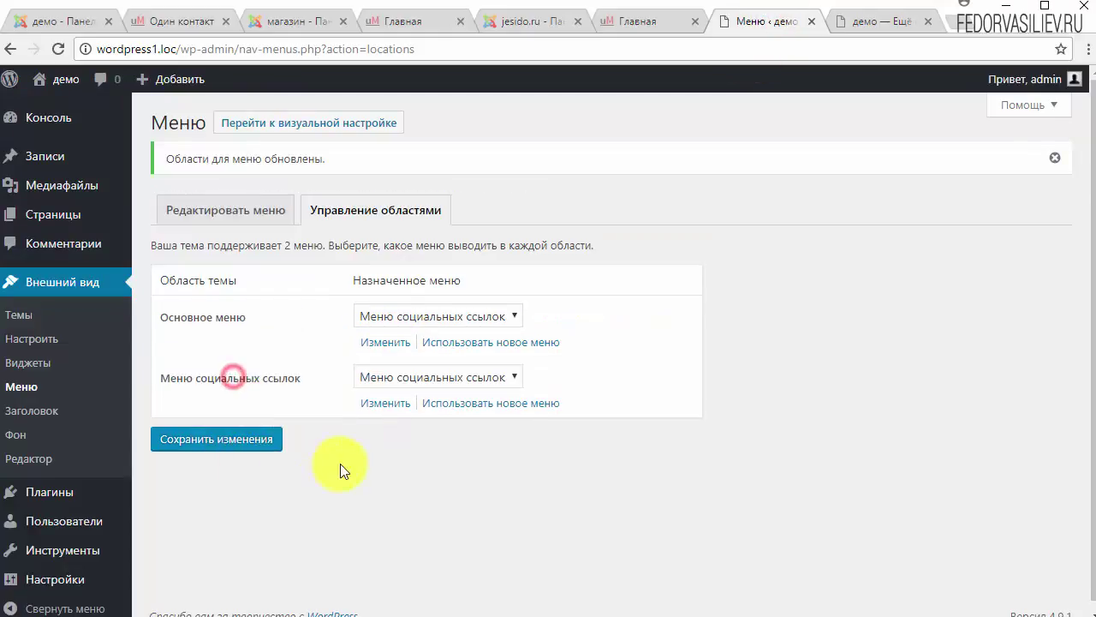
pyautogui.click(852, 20)
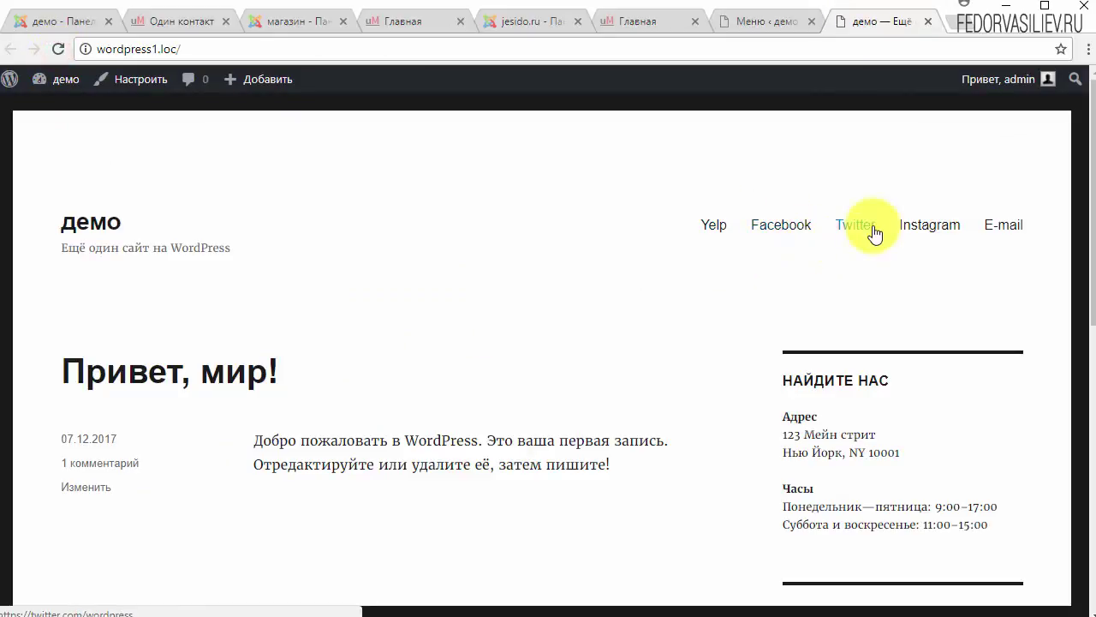
pyautogui.click(744, 24)
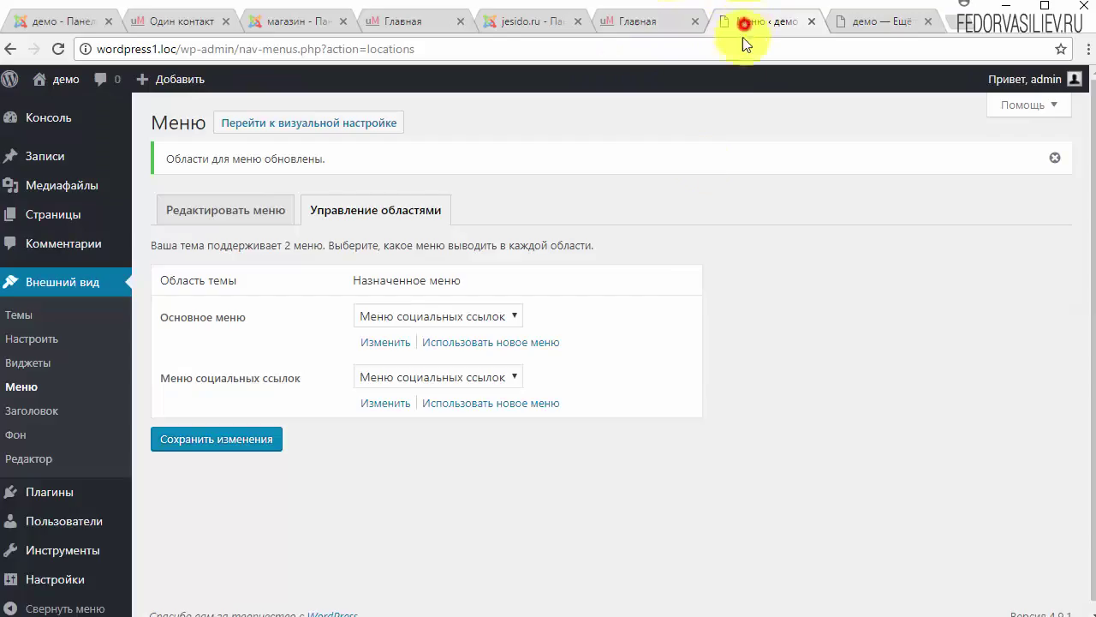
# Step: Reassign Верхнее меню to the Основное меню area and save the locations
pyautogui.click(428, 315)
pyautogui.click(417, 352)
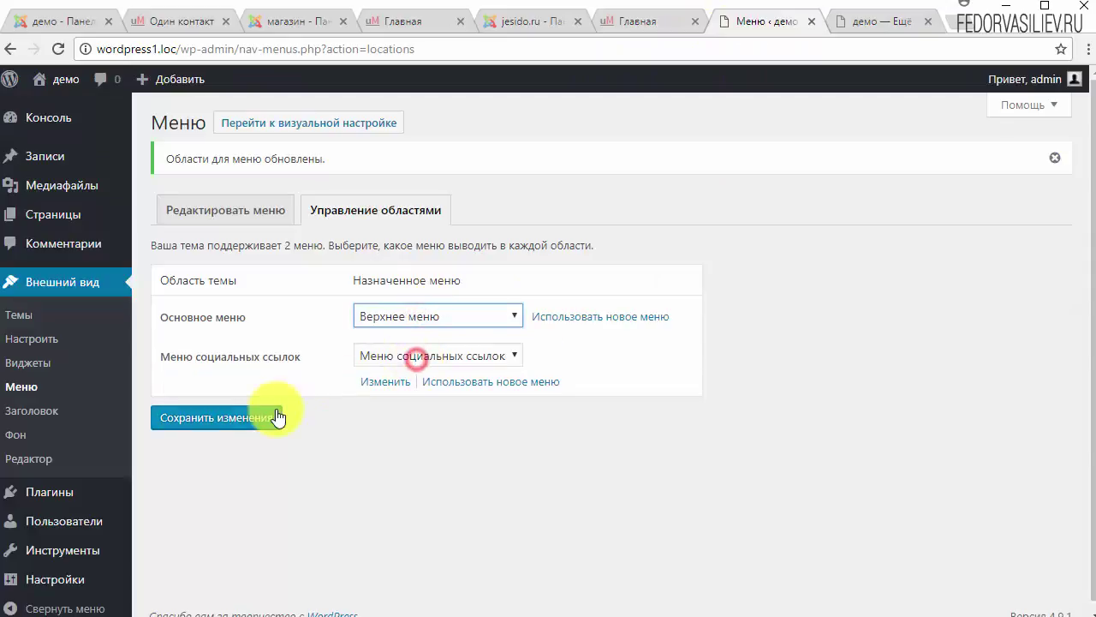
pyautogui.click(259, 419)
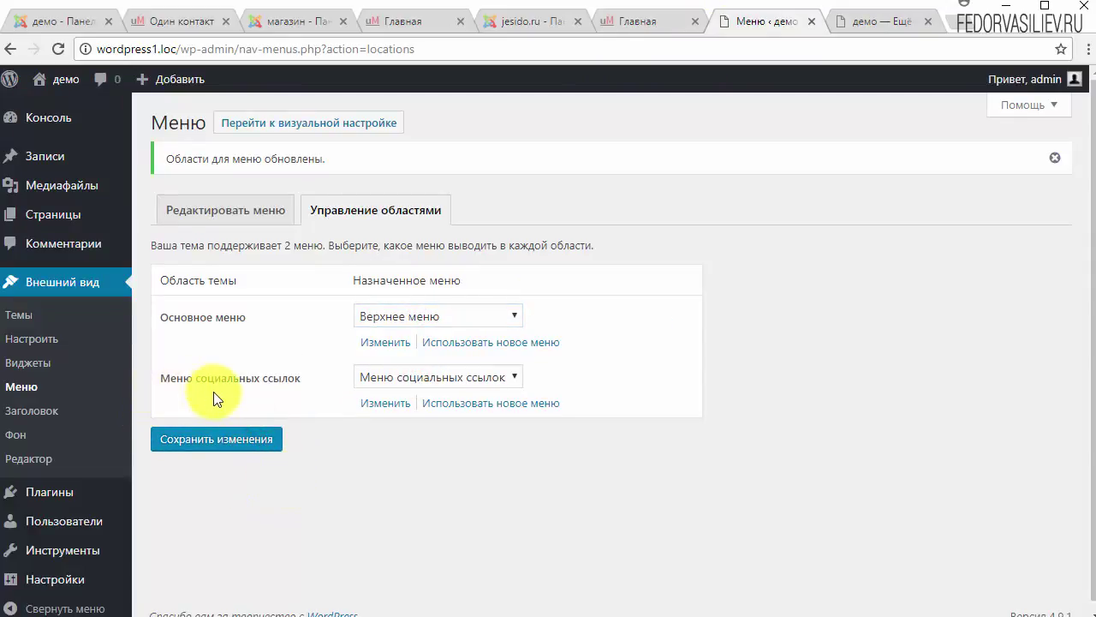
pyautogui.click(419, 378)
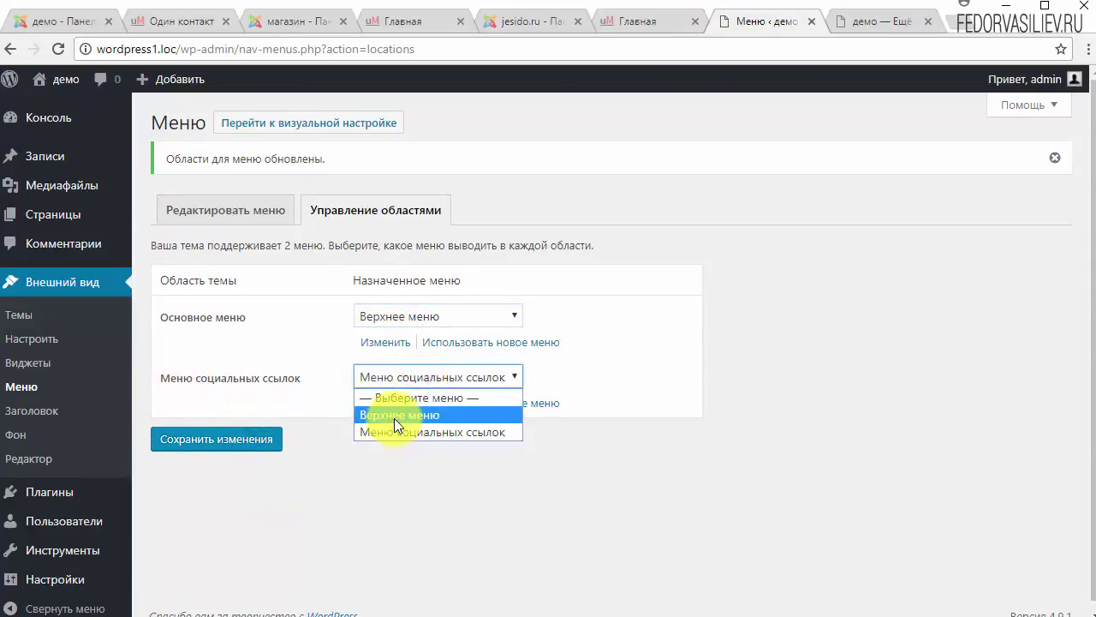
pyautogui.click(783, 374)
# Step: Reload the live site and scroll to the footer to confirm the social icons
pyautogui.click(860, 21)
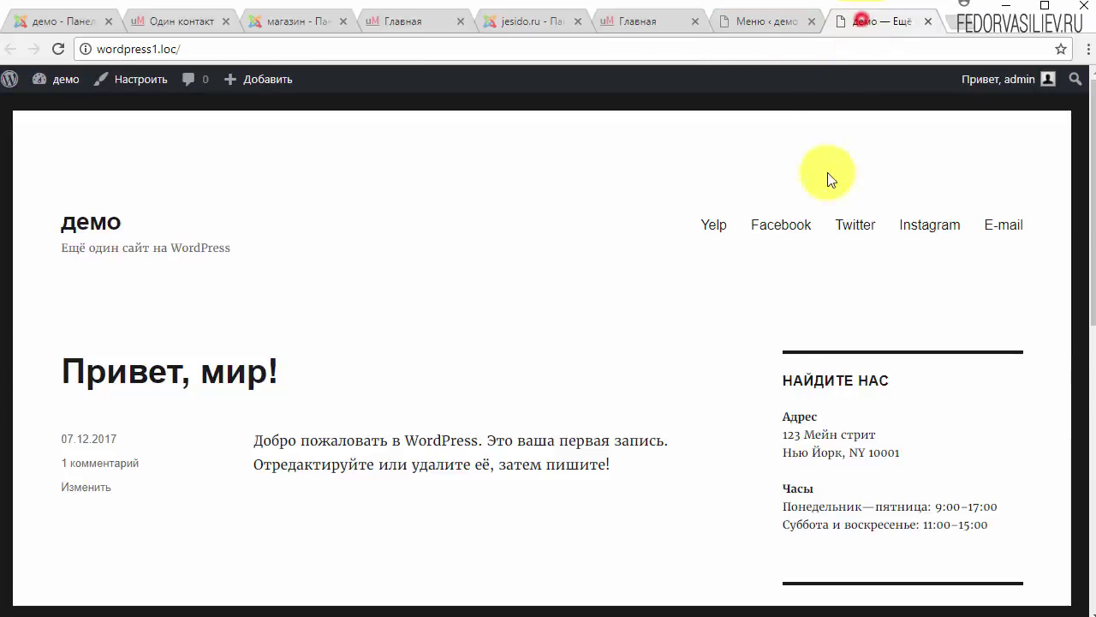
pyautogui.click(56, 49)
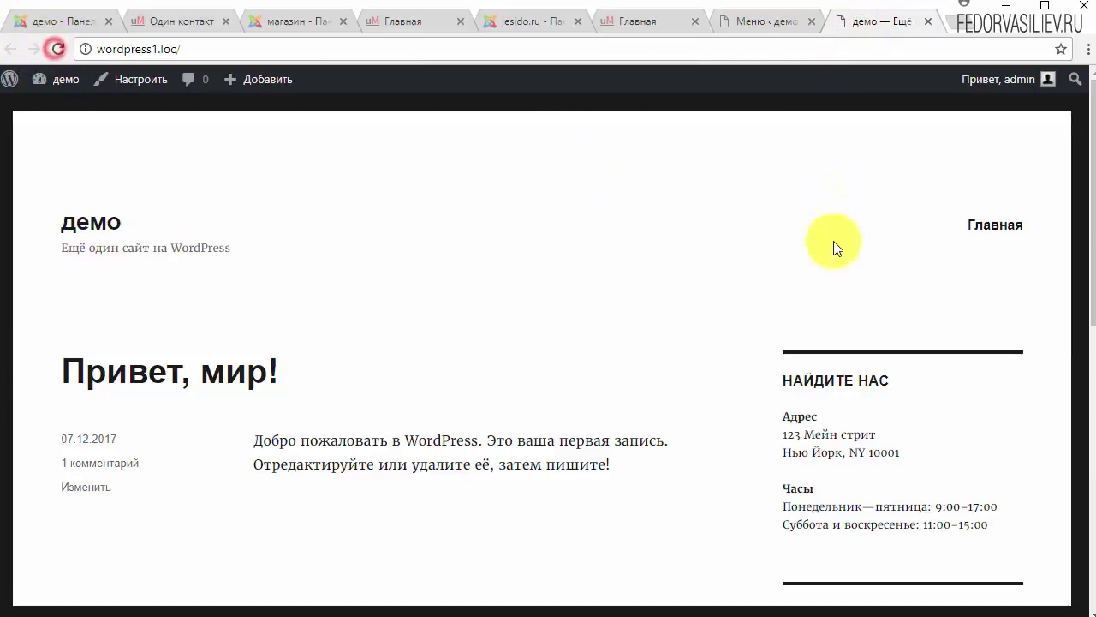
pyautogui.click(745, 23)
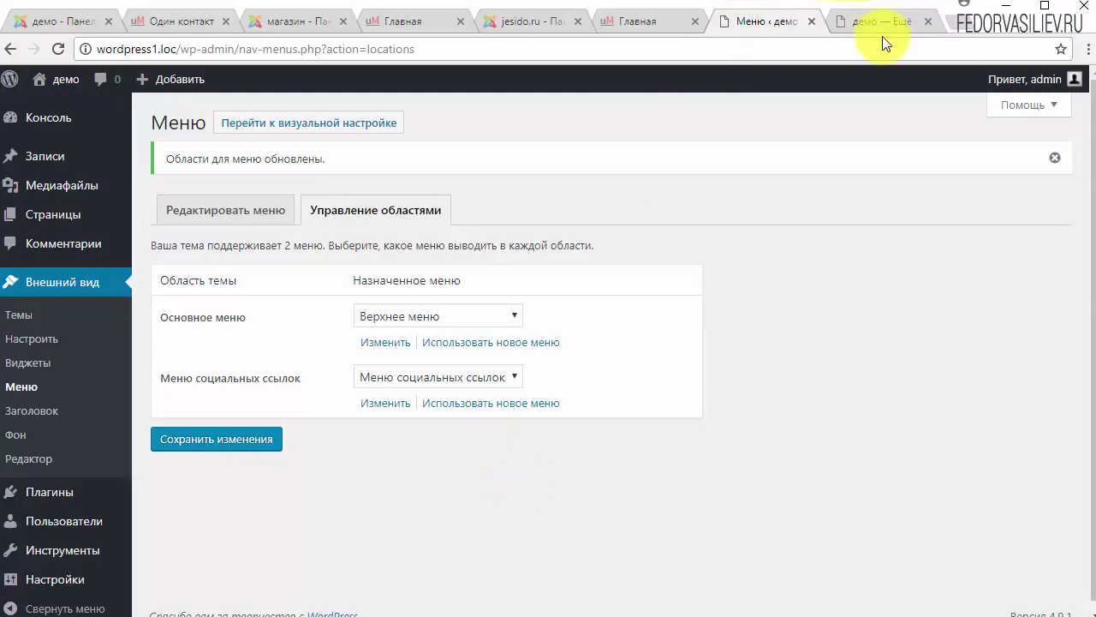
pyautogui.click(882, 21)
pyautogui.scroll(-5, 771, 274)
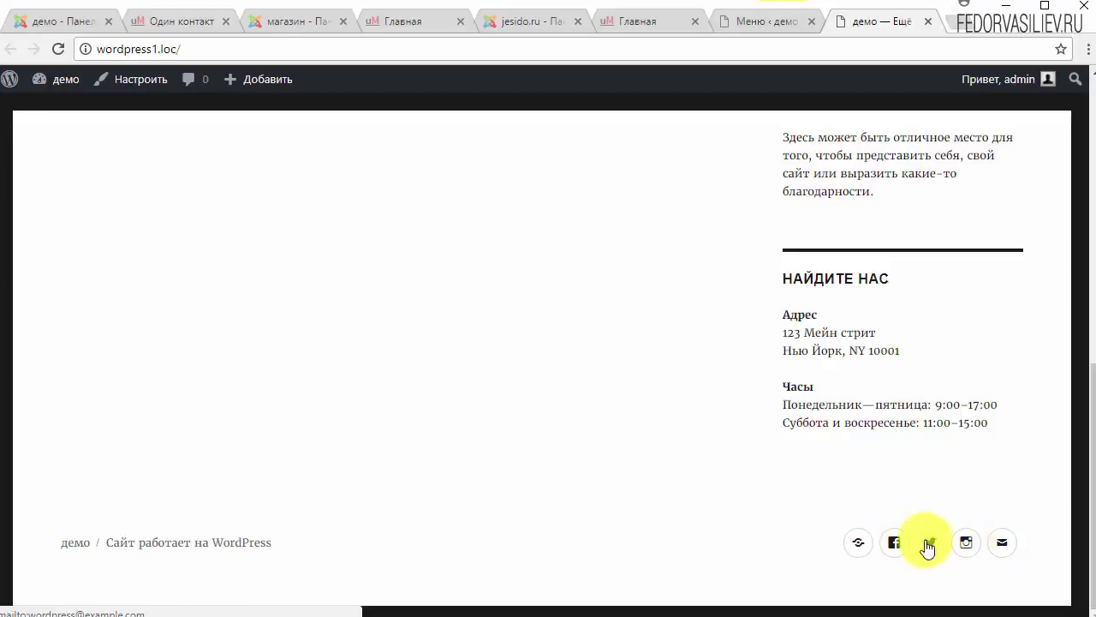
pyautogui.click(765, 20)
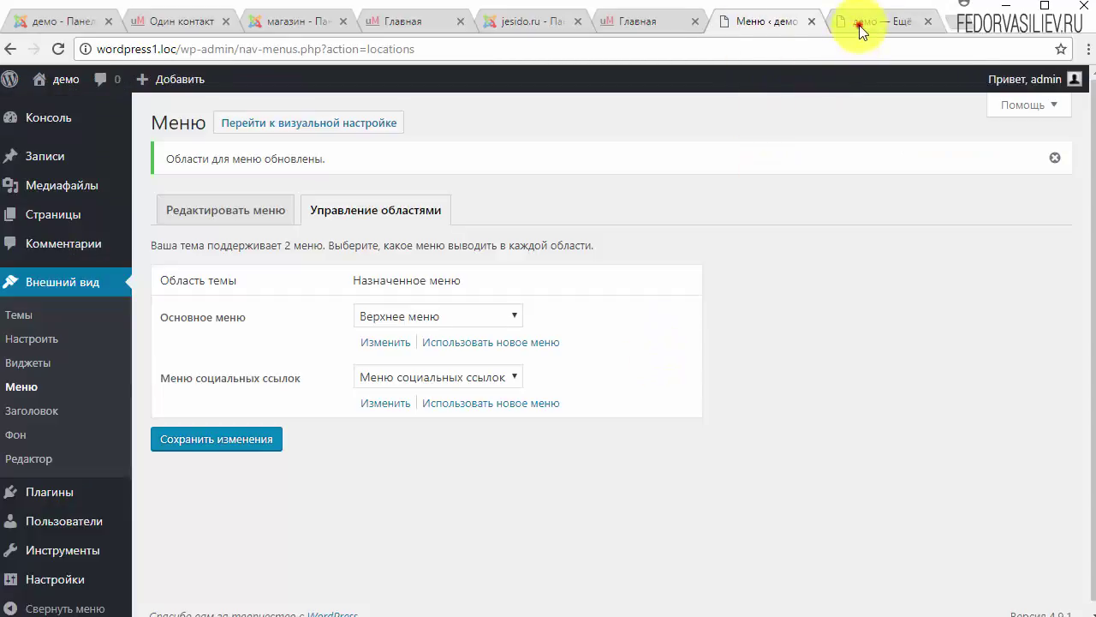
pyautogui.click(860, 26)
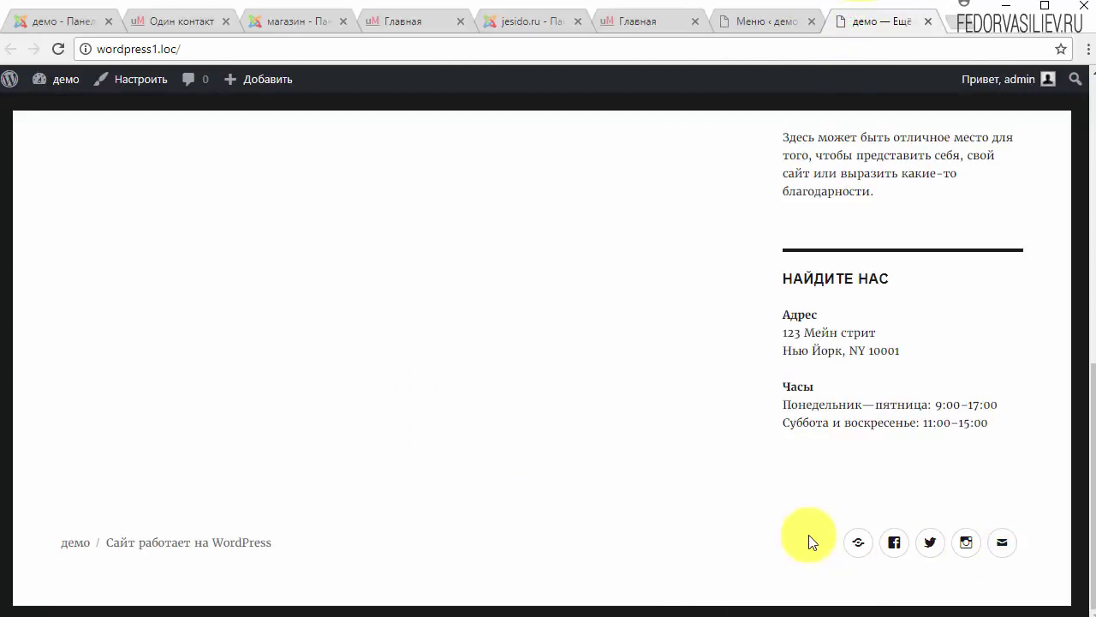
# Step: Add Видео, Книги and Музыка from Рубрики > Все to Верхнее меню and save it
pyautogui.click(765, 20)
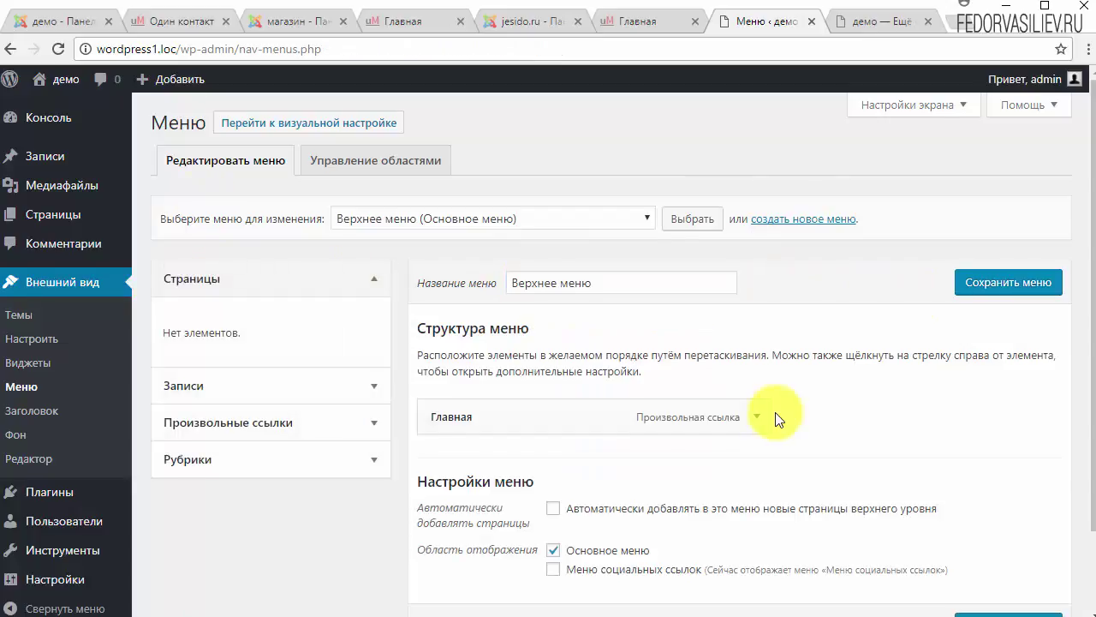
pyautogui.scroll(-2, 775, 416)
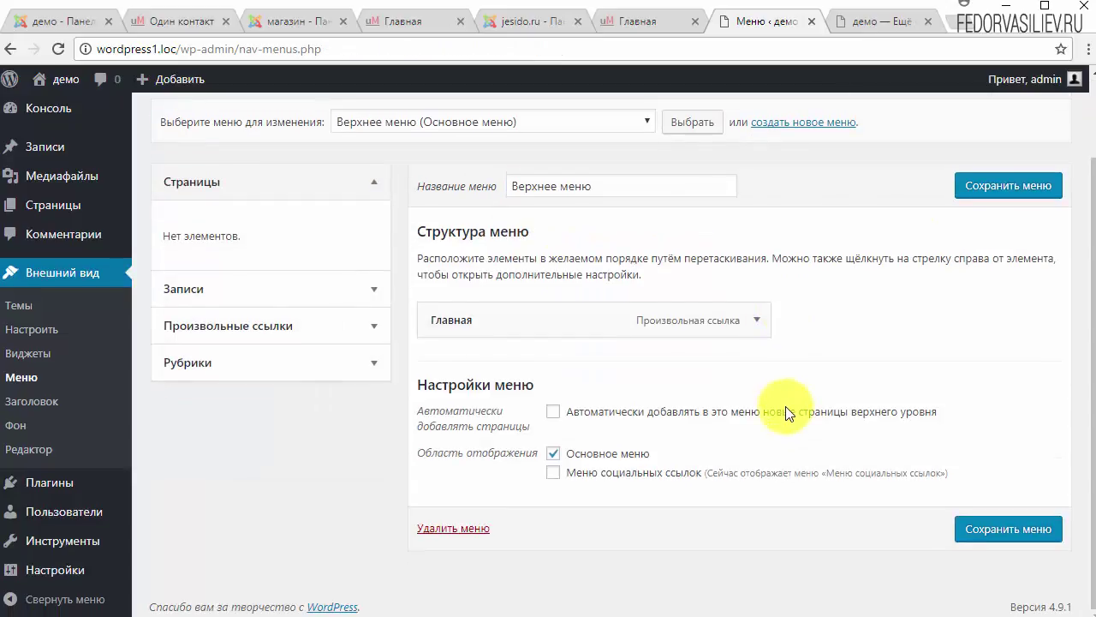
pyautogui.click(865, 21)
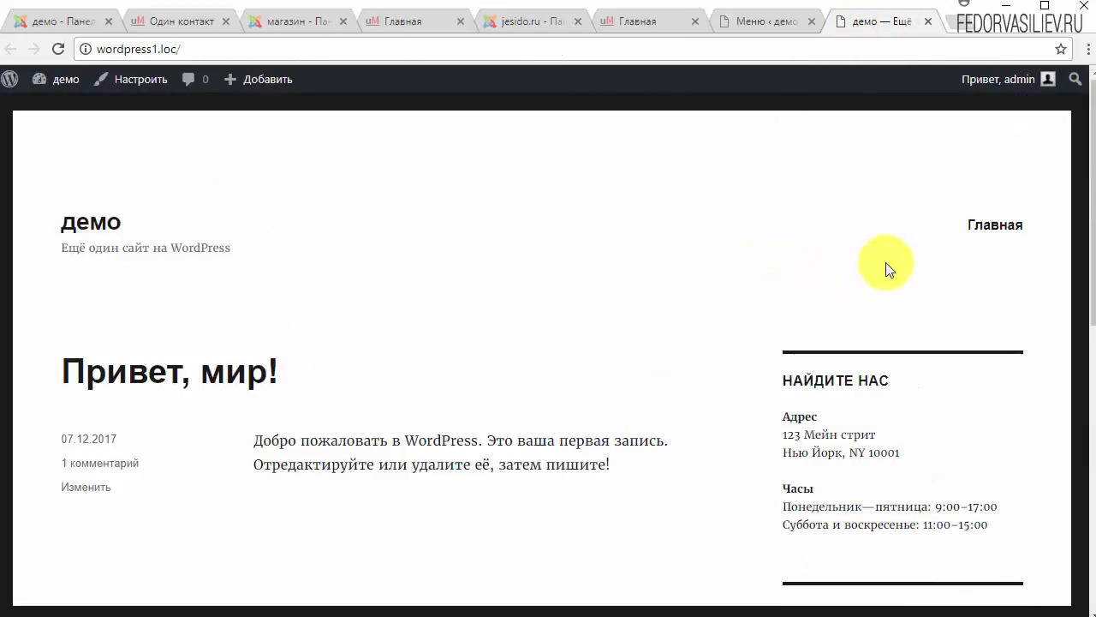
pyautogui.click(746, 24)
pyautogui.click(202, 364)
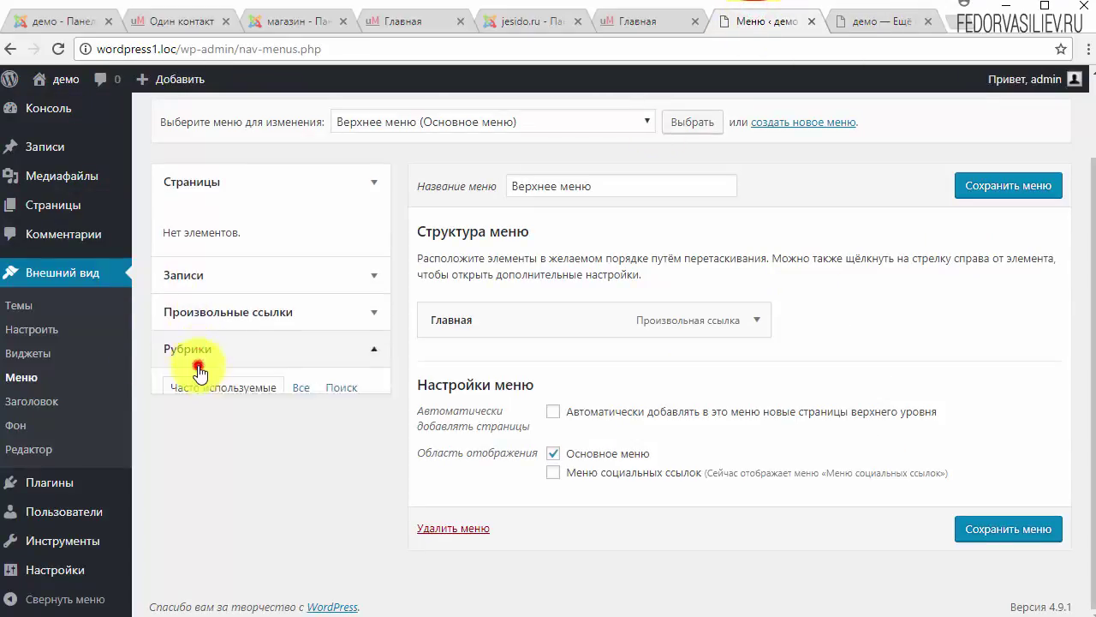
pyautogui.click(299, 345)
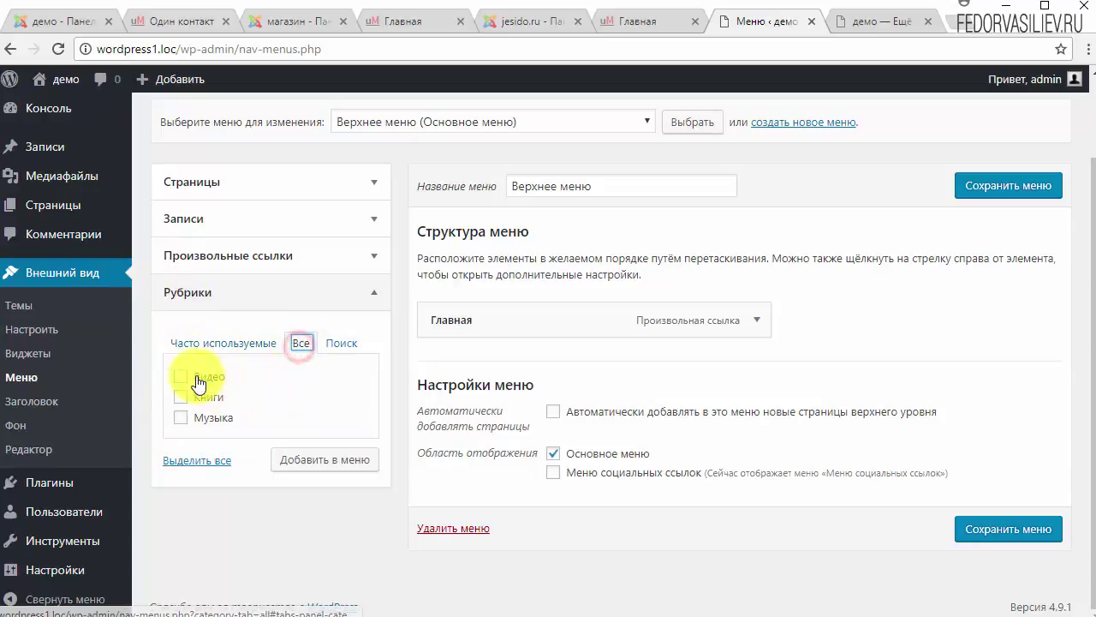
pyautogui.click(306, 466)
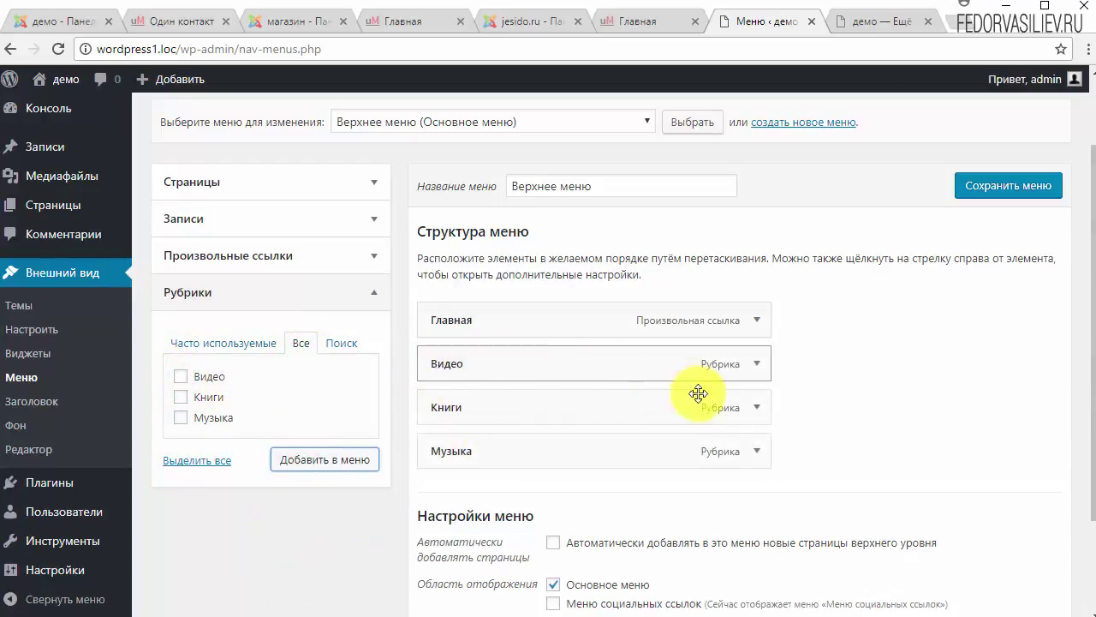
pyautogui.click(977, 186)
pyautogui.click(865, 22)
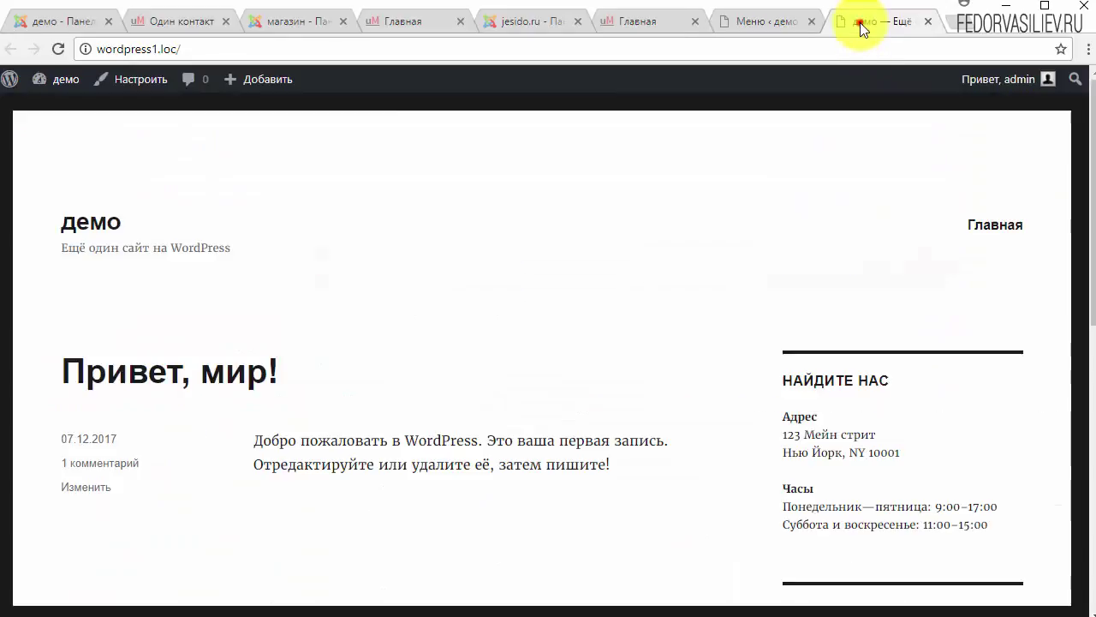
# Step: Reload the site and open the Видео category page, which shows 'Не найдено'
pyautogui.click(57, 49)
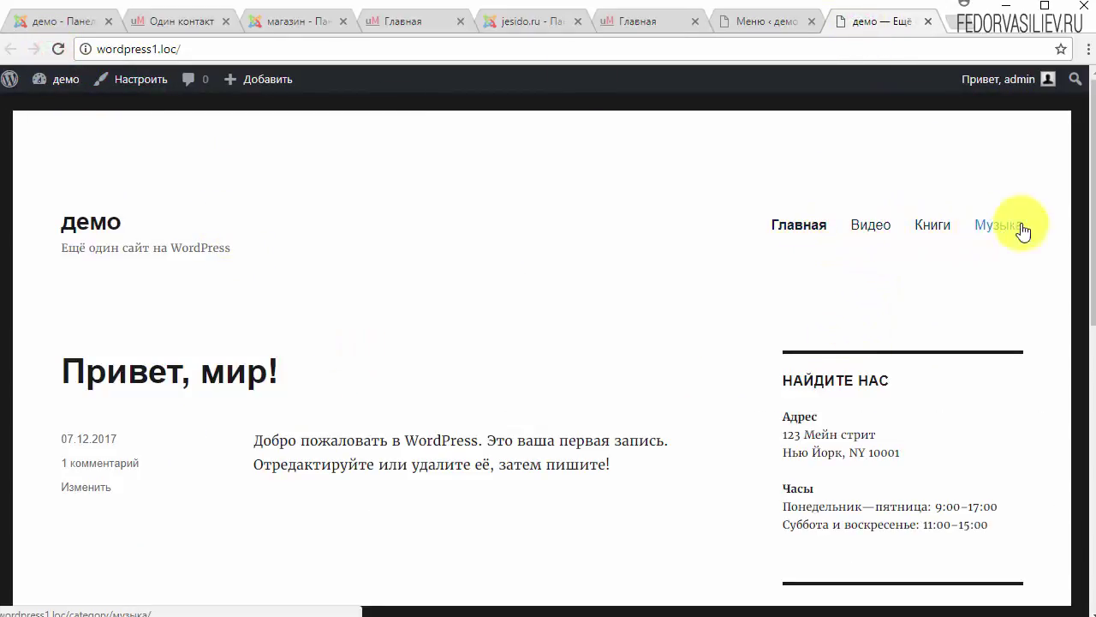
pyautogui.scroll(-5, 757, 314)
pyautogui.scroll(5, 756, 316)
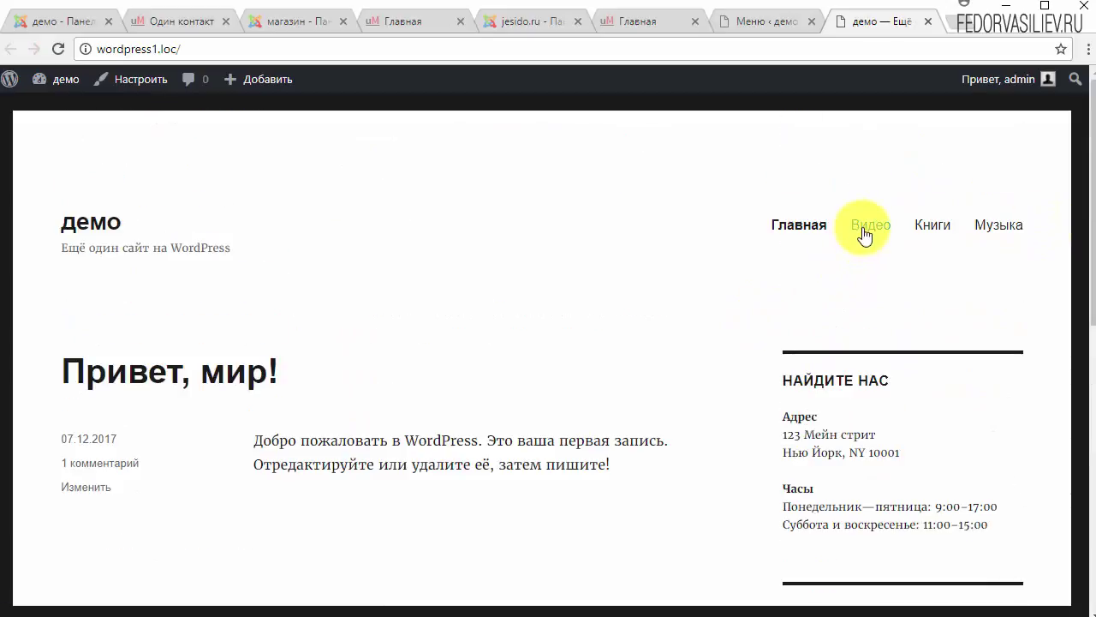
pyautogui.click(864, 227)
pyautogui.scroll(-1, 177, 331)
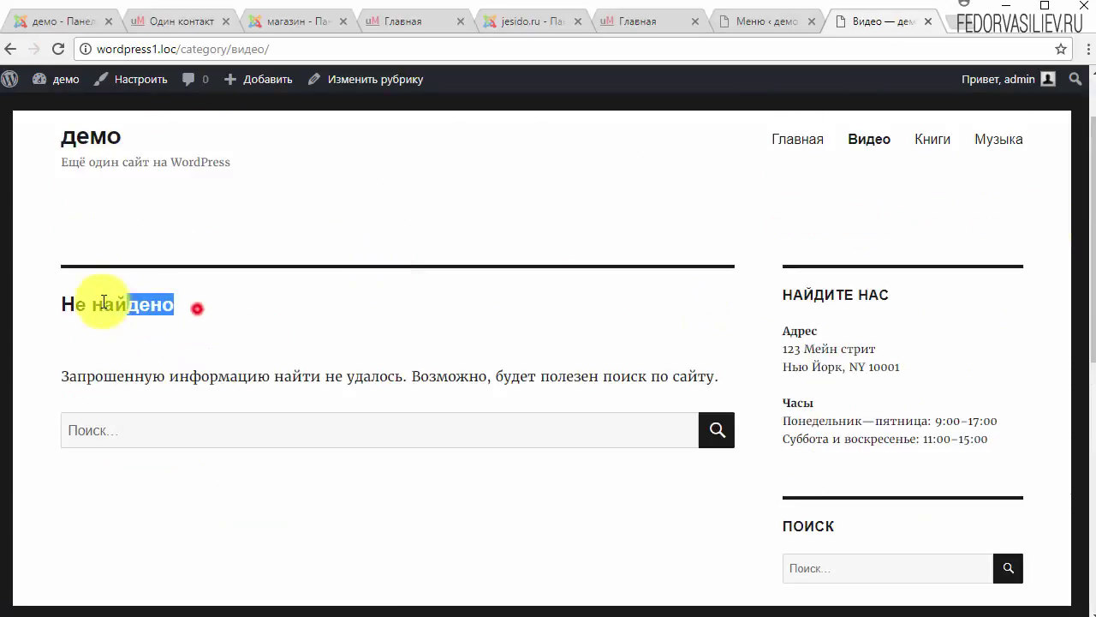
pyautogui.moveTo(102, 301); pyautogui.dragTo(104, 303)
pyautogui.scroll(1, 219, 352)
pyautogui.click(224, 396)
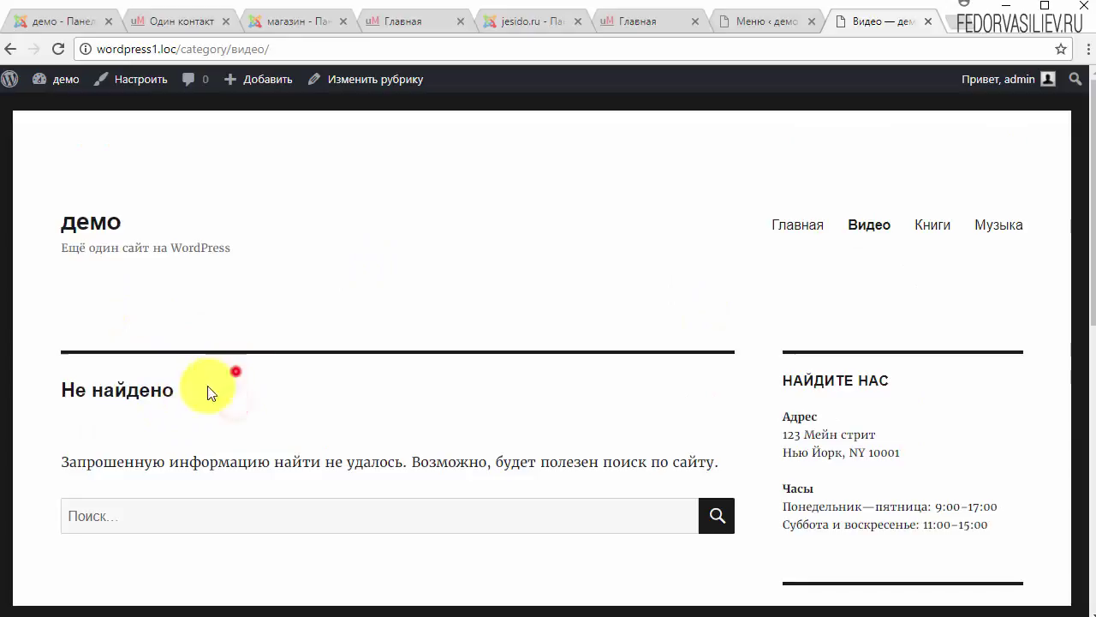
pyautogui.moveTo(208, 392); pyautogui.dragTo(90, 393)
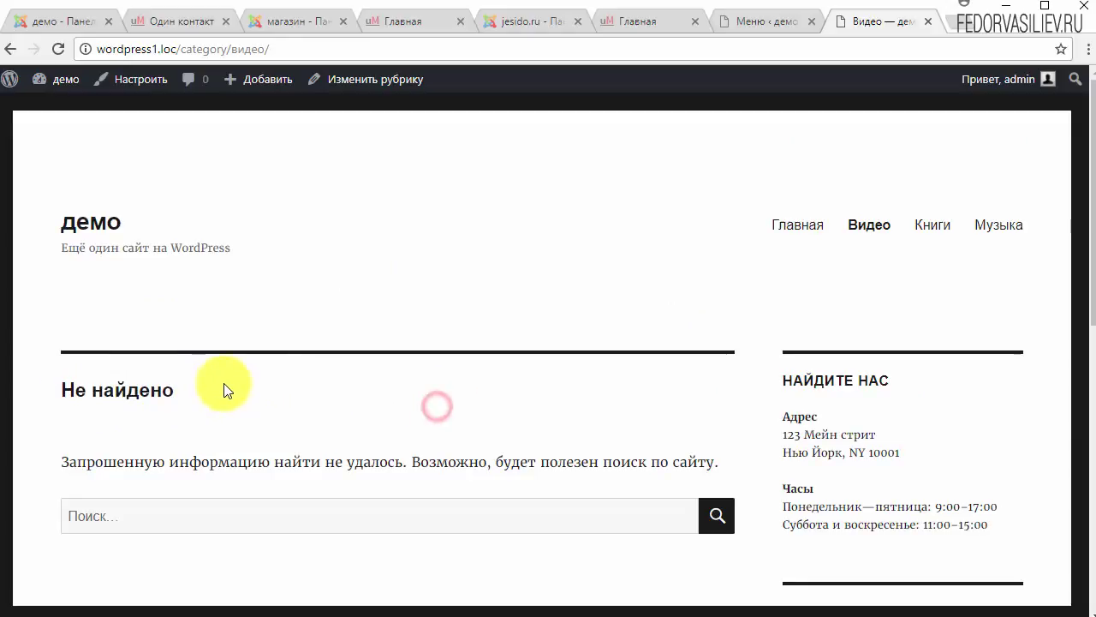
# Step: Open the Книги category page and scroll through its contents
pyautogui.click(932, 224)
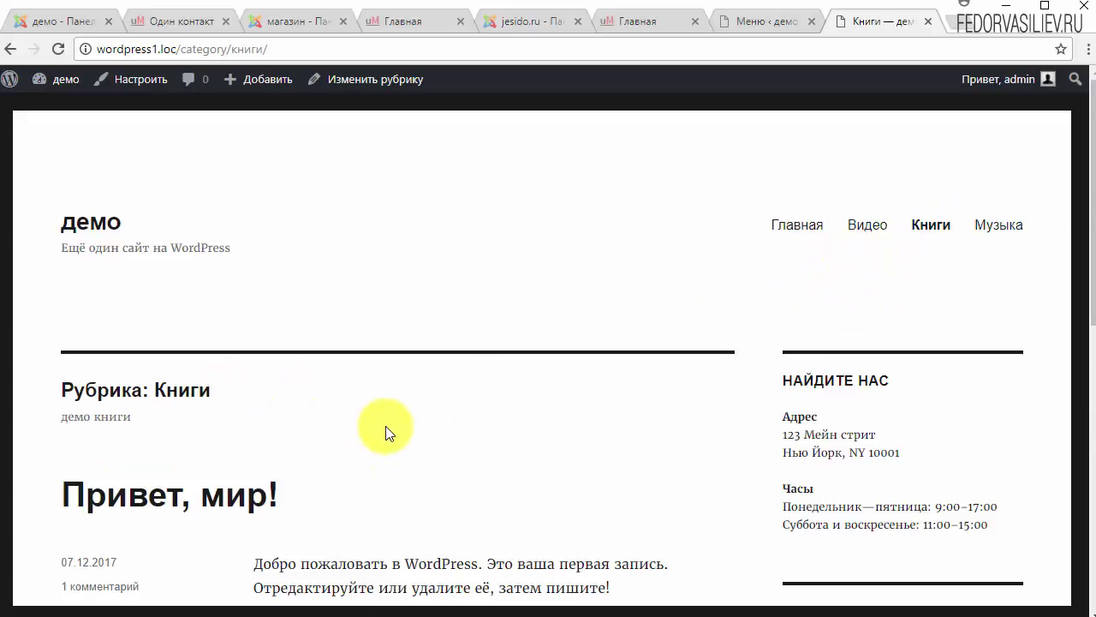
pyautogui.scroll(-3, 387, 431)
pyautogui.scroll(3, 391, 431)
pyautogui.scroll(-3, 391, 431)
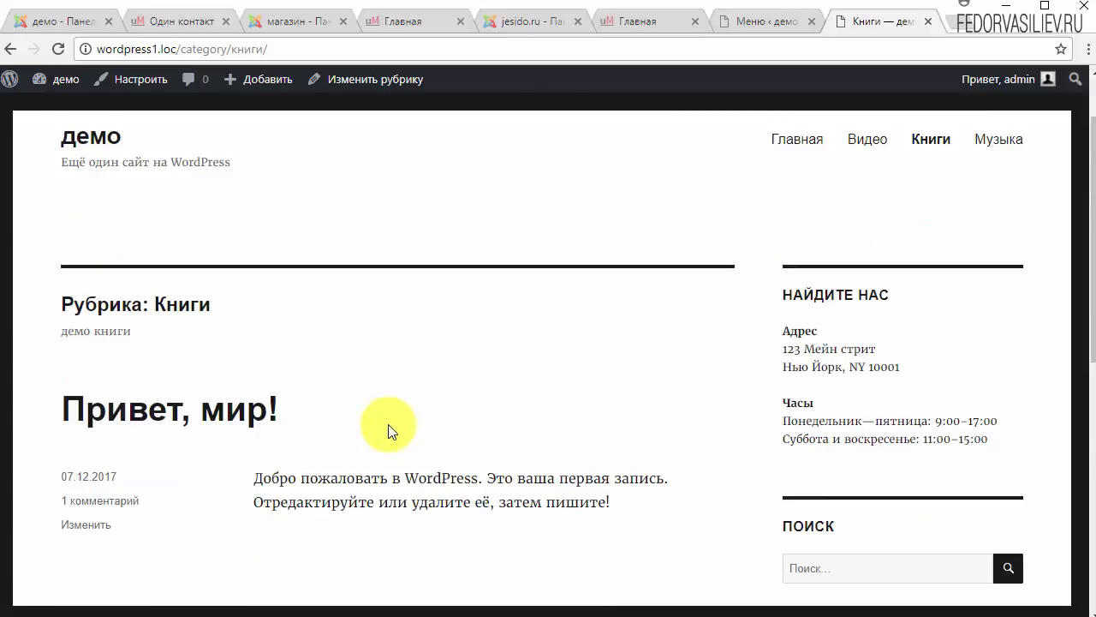
pyautogui.scroll(3, 436, 446)
# Step: Visit Музыка, then return to Книги and read its 'демо книги' description and post title
pyautogui.click(988, 227)
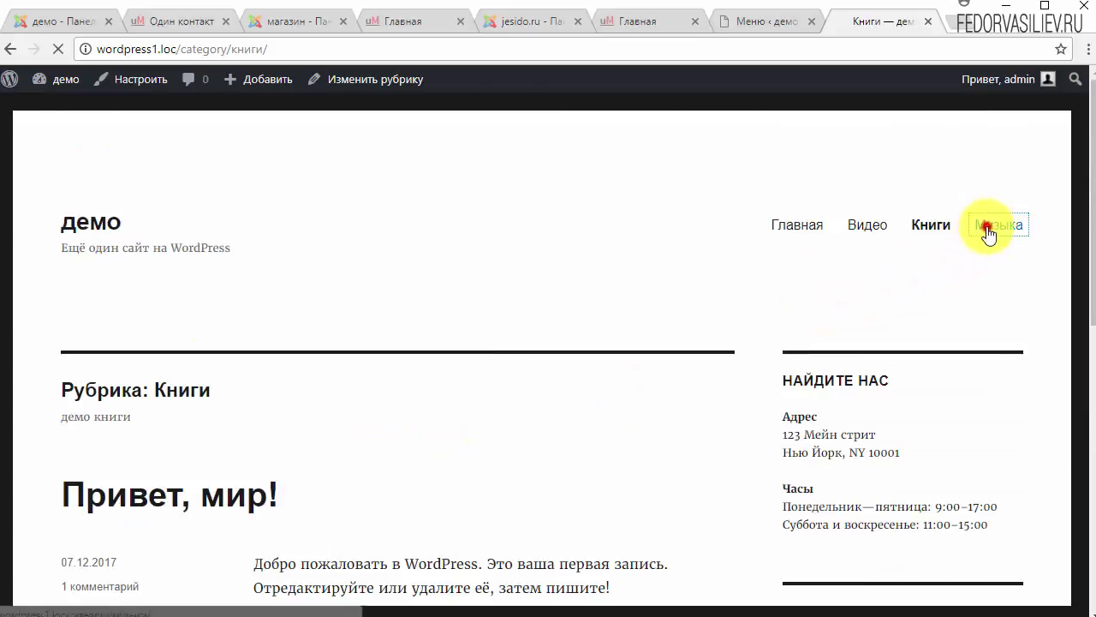
pyautogui.click(923, 230)
pyautogui.scroll(-2, 710, 297)
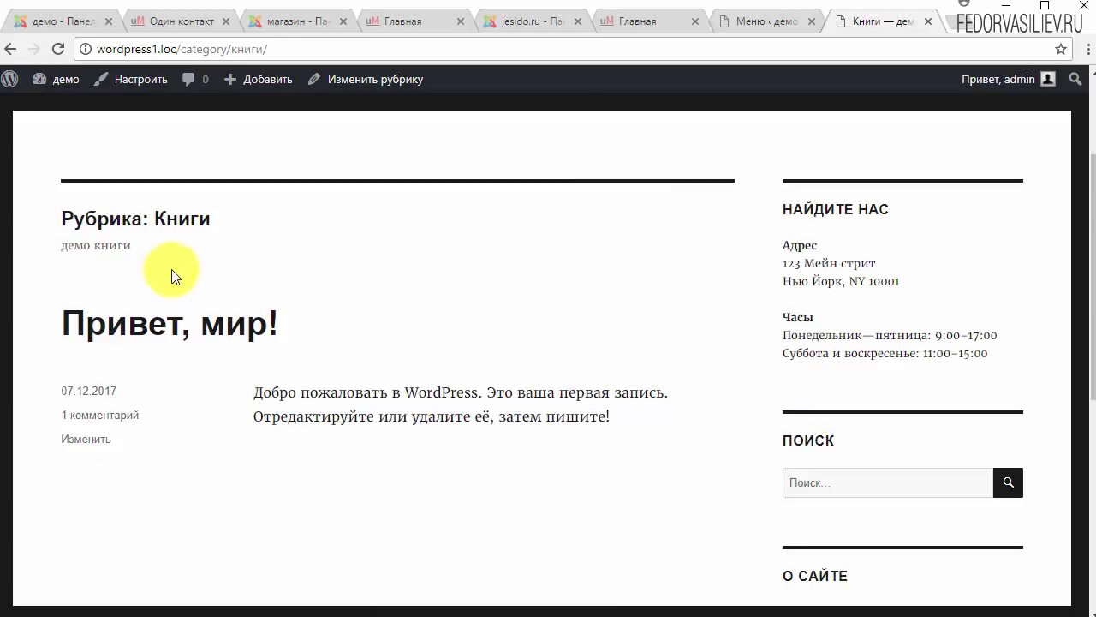
pyautogui.scroll(1, 171, 276)
pyautogui.moveTo(211, 303); pyautogui.dragTo(86, 306)
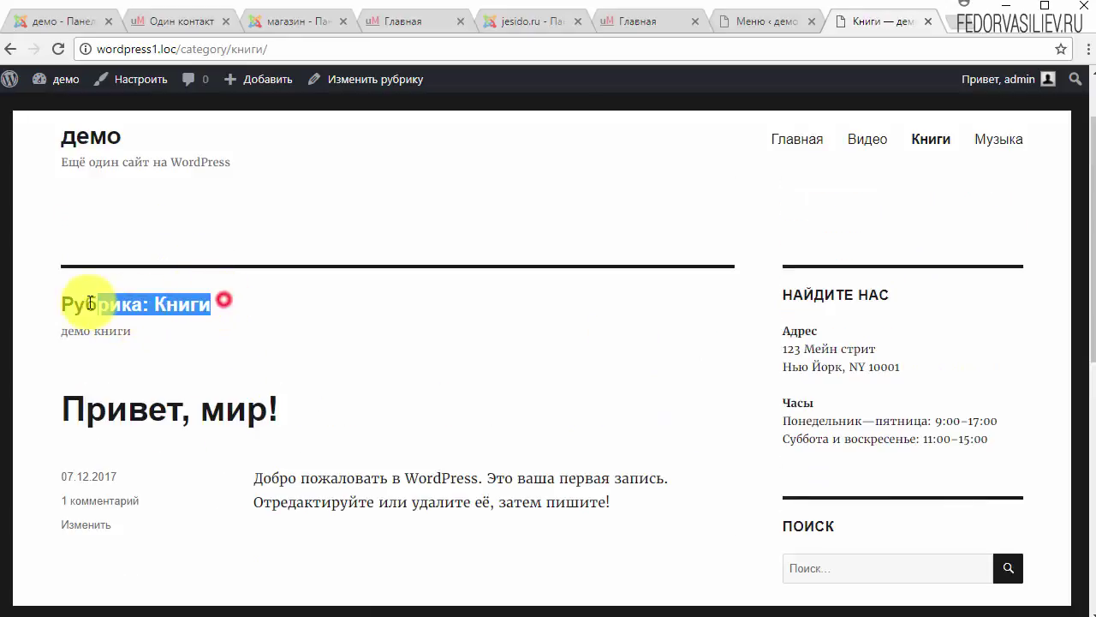
pyautogui.scroll(-1, 152, 384)
pyautogui.click(129, 277)
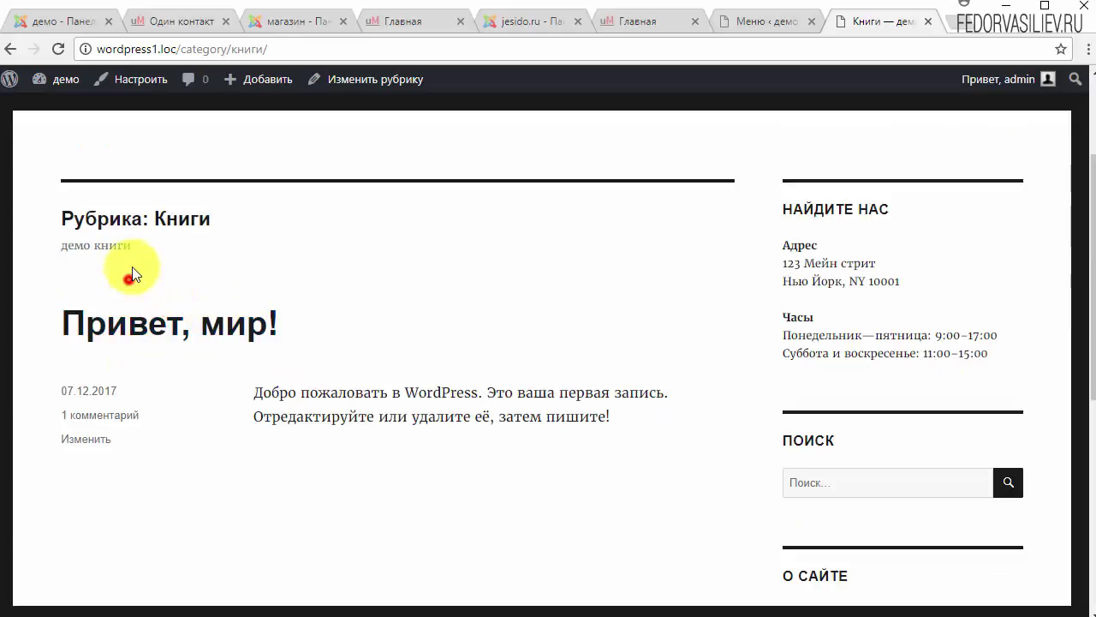
pyautogui.moveTo(147, 248); pyautogui.dragTo(60, 257)
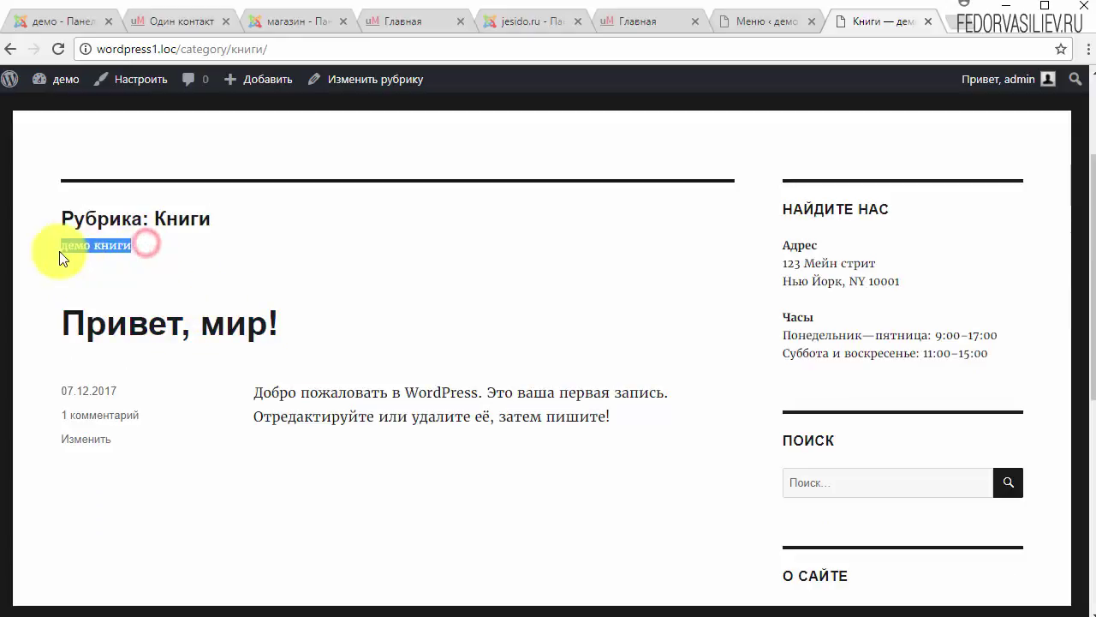
pyautogui.click(412, 300)
pyautogui.moveTo(310, 322); pyautogui.dragTo(107, 324)
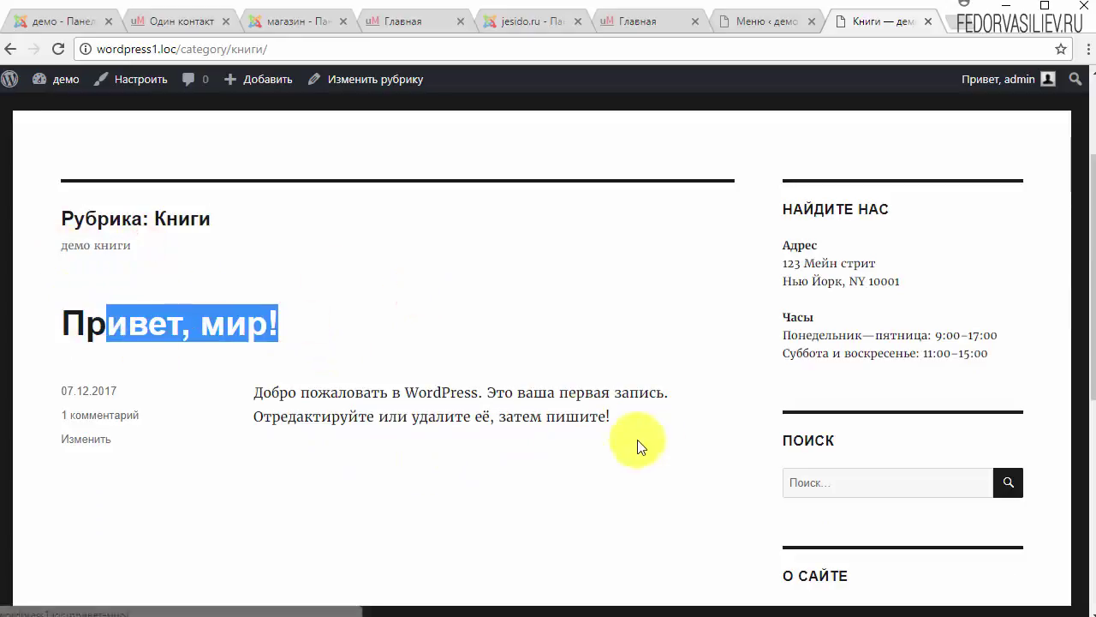
pyautogui.click(301, 367)
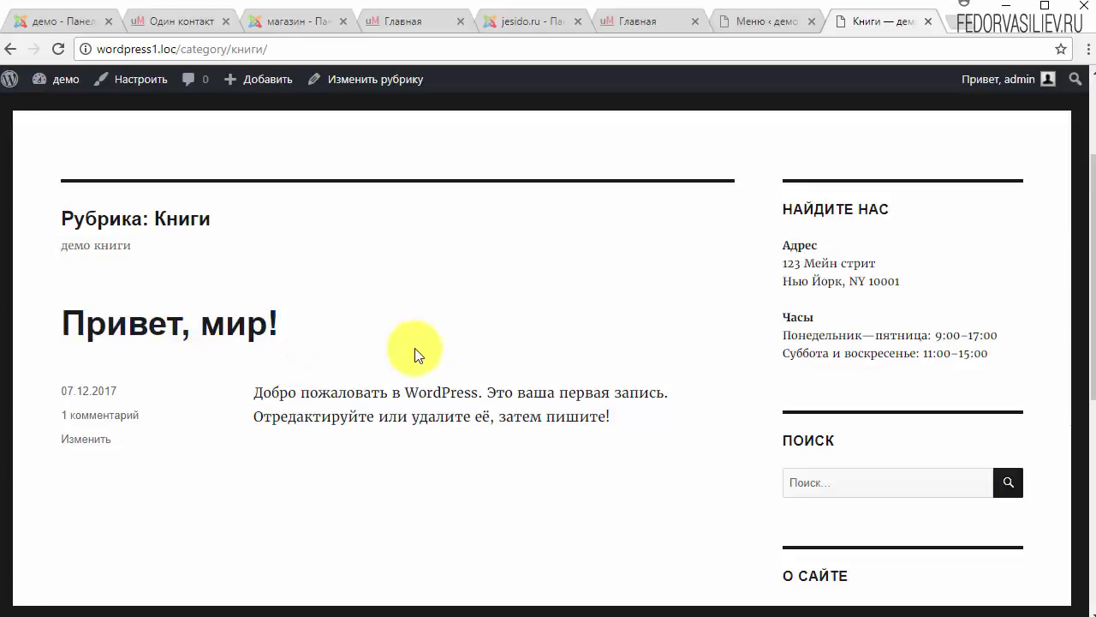
pyautogui.scroll(-3, 415, 354)
pyautogui.scroll(3, 415, 354)
pyautogui.scroll(1, 482, 414)
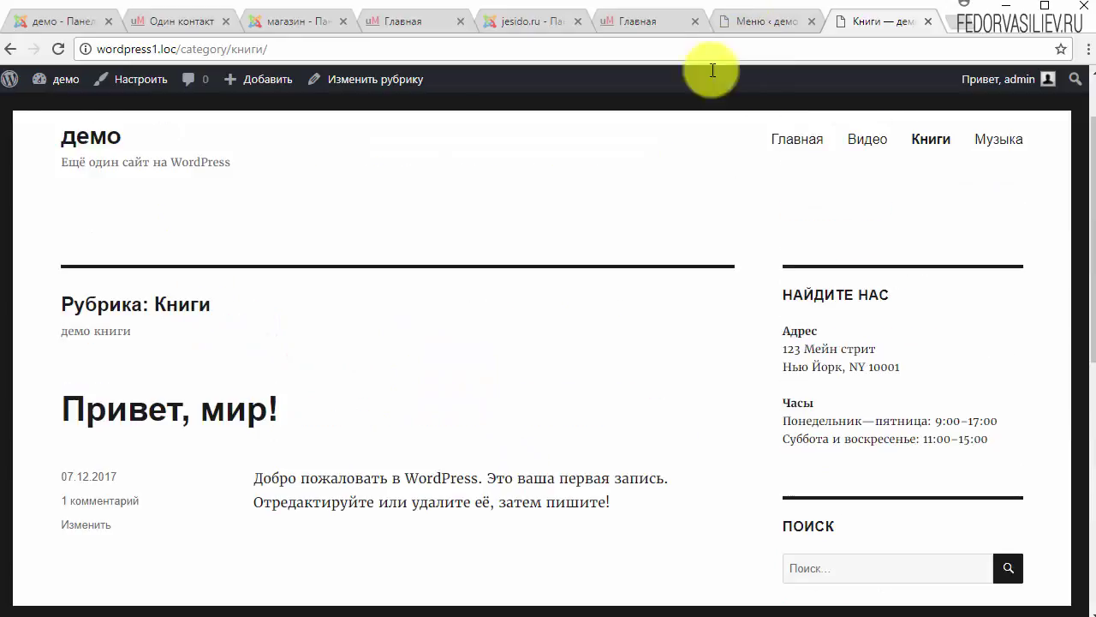
pyautogui.scroll(-6, 355, 354)
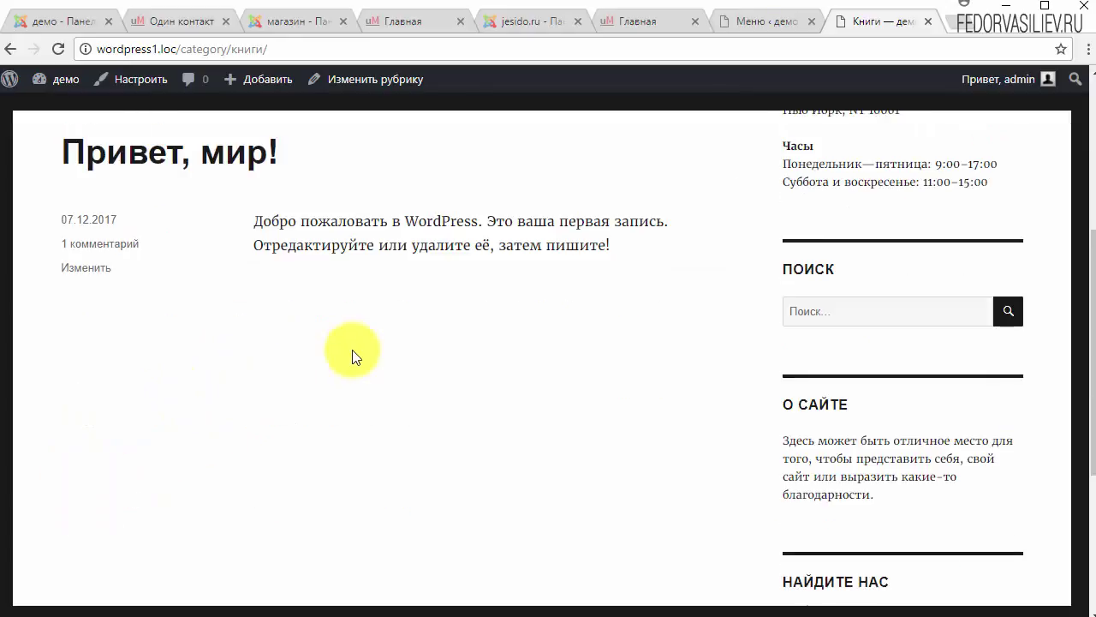
pyautogui.scroll(5, 314, 362)
pyautogui.scroll(2, 417, 295)
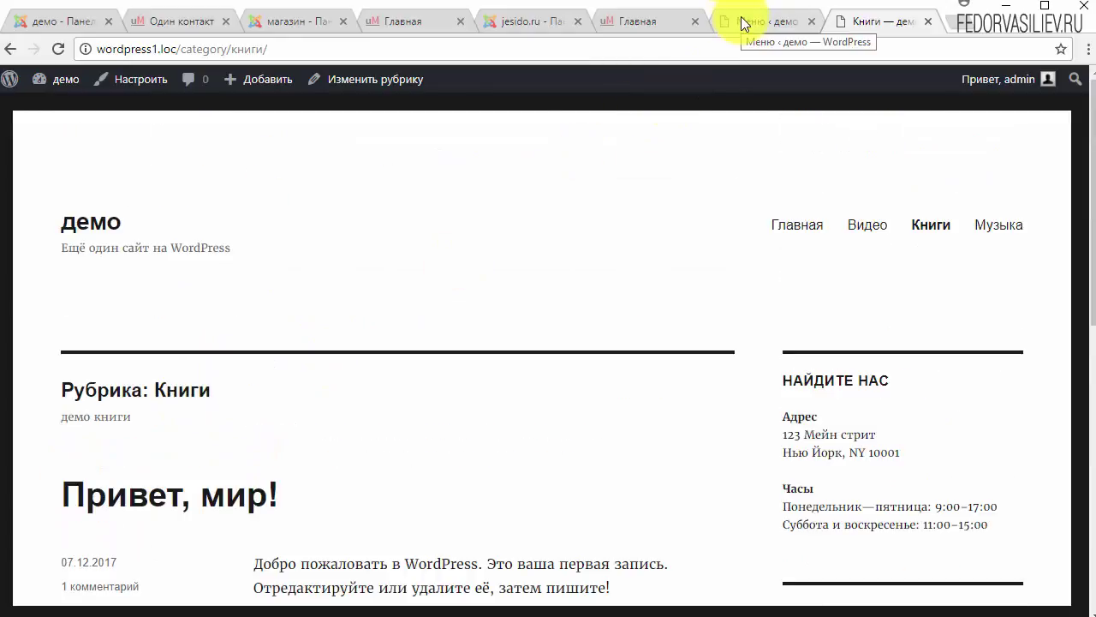
# Step: Drag Видео under Главная as a sub-item and save Верхнее меню
pyautogui.click(742, 24)
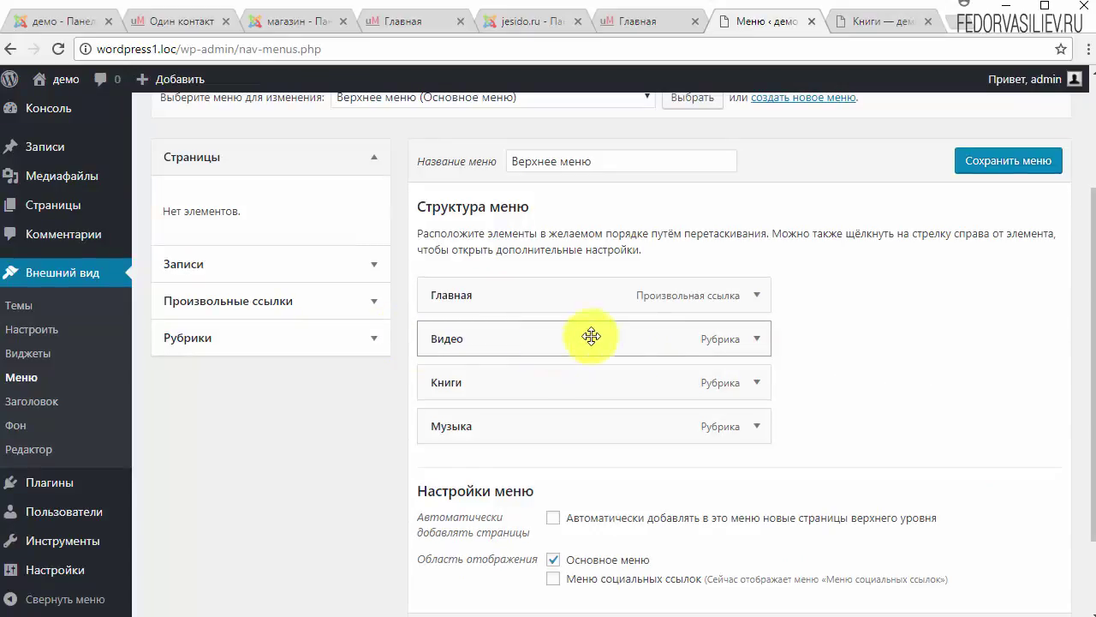
pyautogui.click(855, 22)
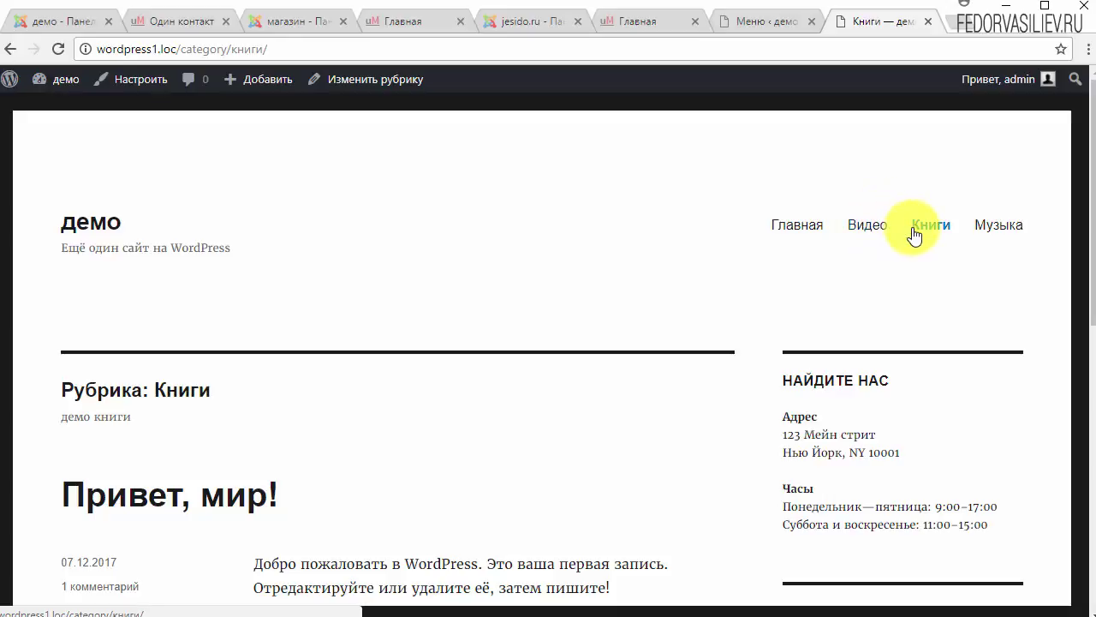
pyautogui.click(764, 24)
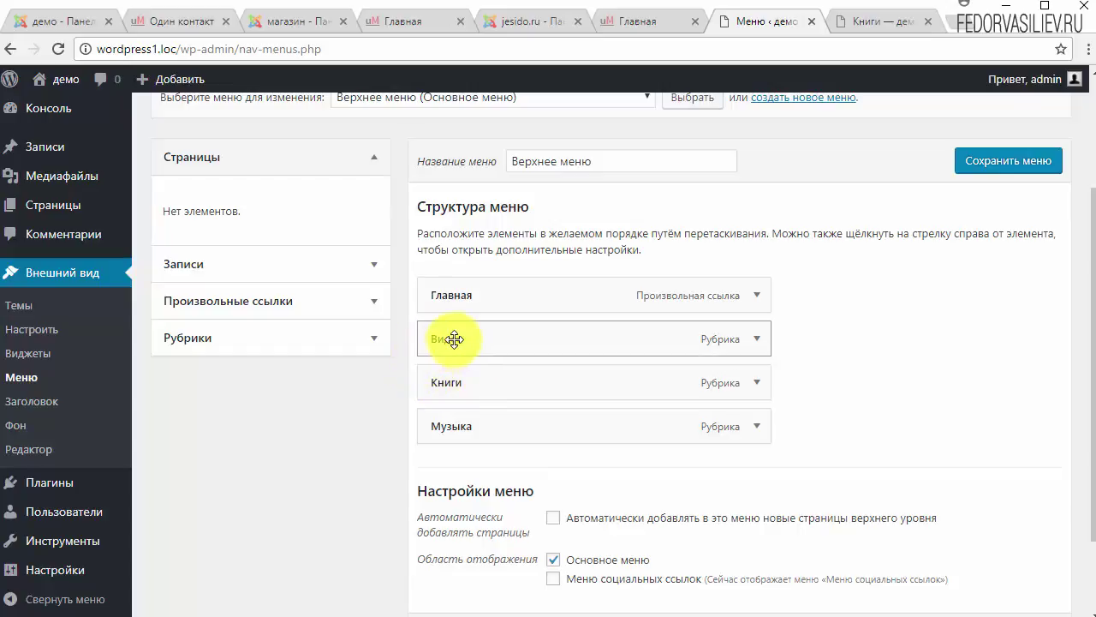
pyautogui.moveTo(454, 339); pyautogui.dragTo(514, 342)
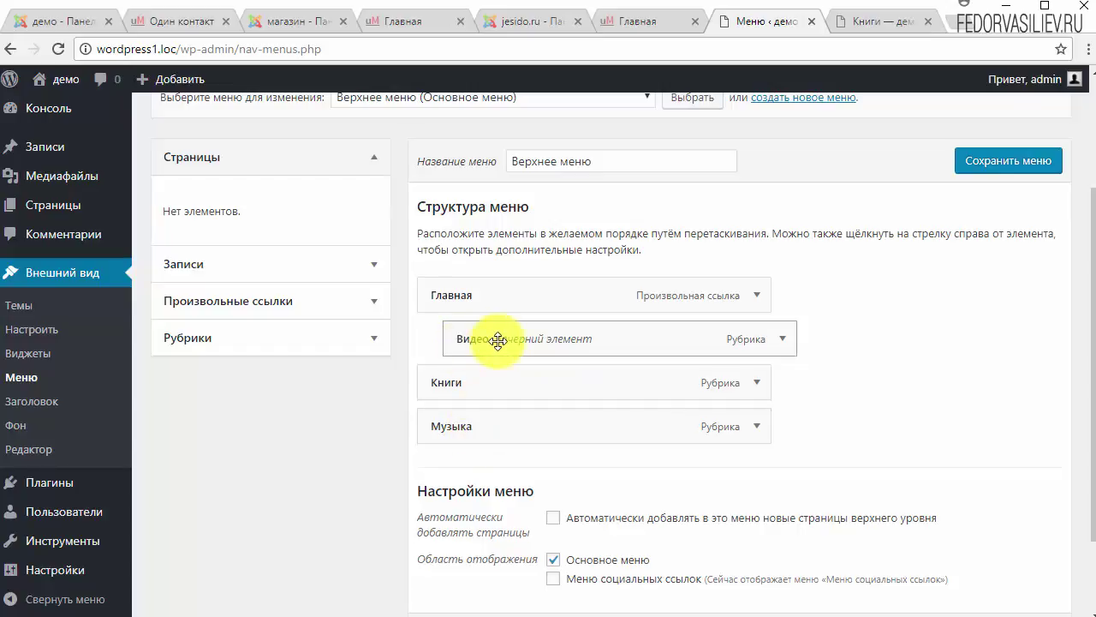
pyautogui.click(964, 163)
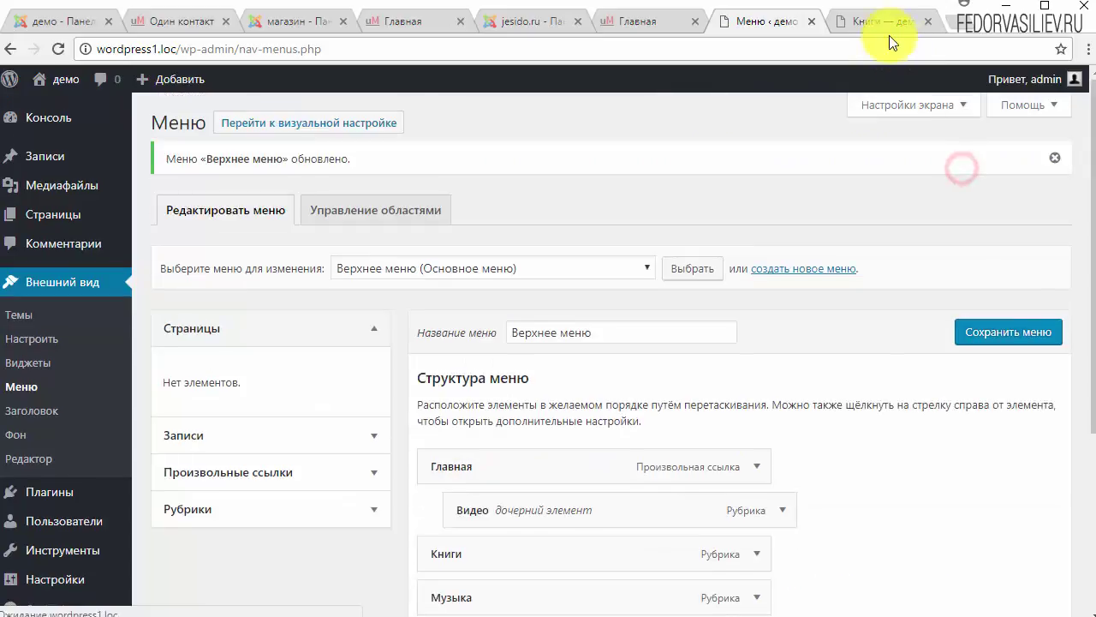
pyautogui.click(882, 24)
pyautogui.click(57, 49)
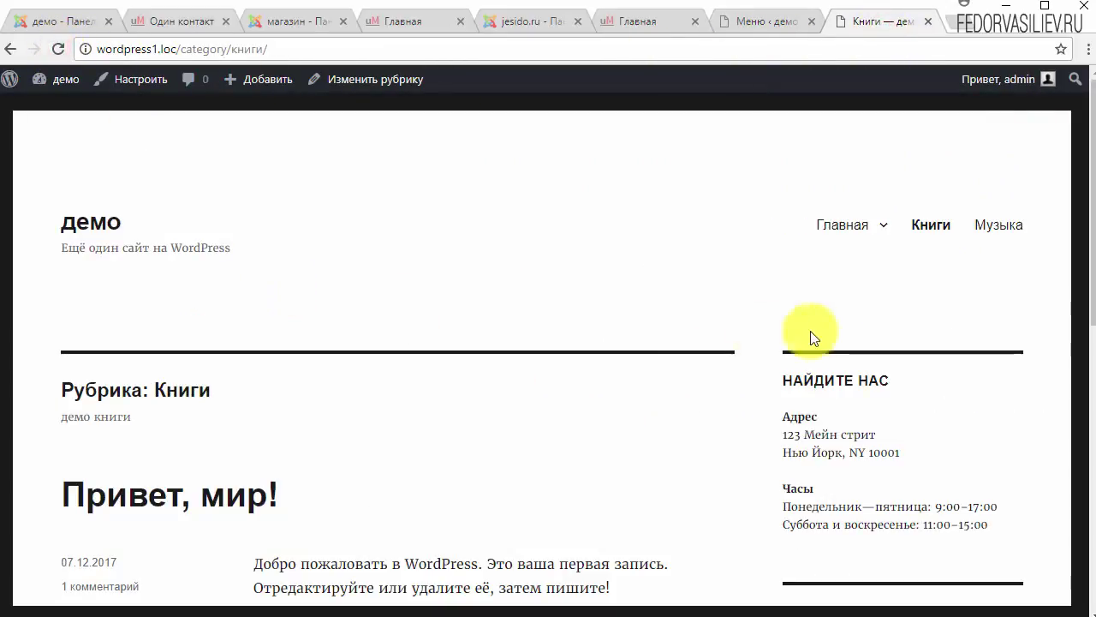
pyautogui.moveTo(881, 225)
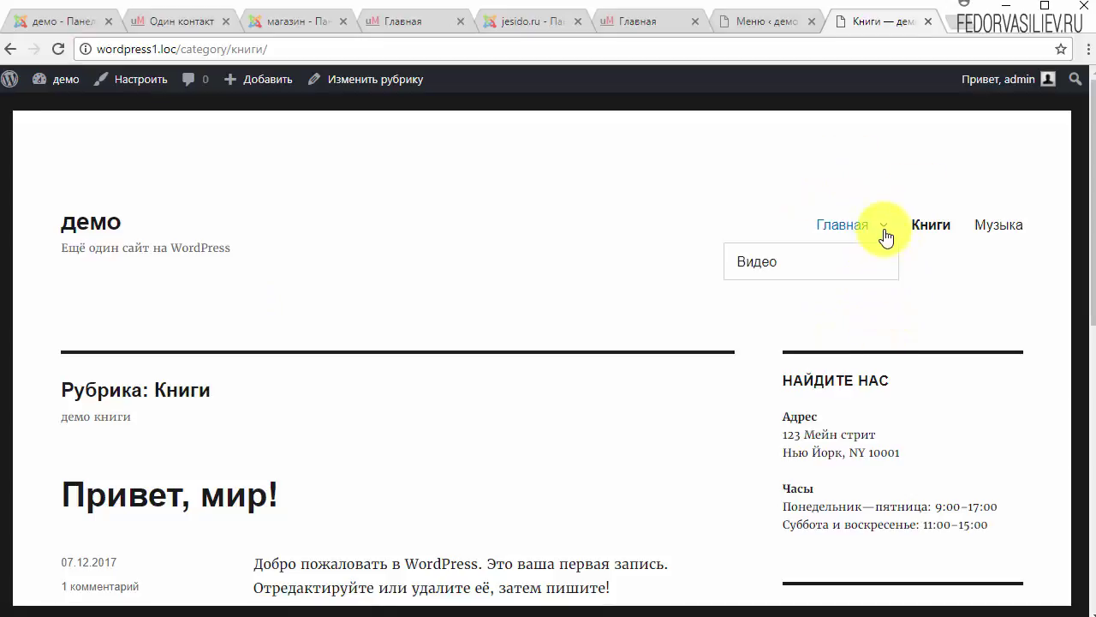
pyautogui.moveTo(845, 225)
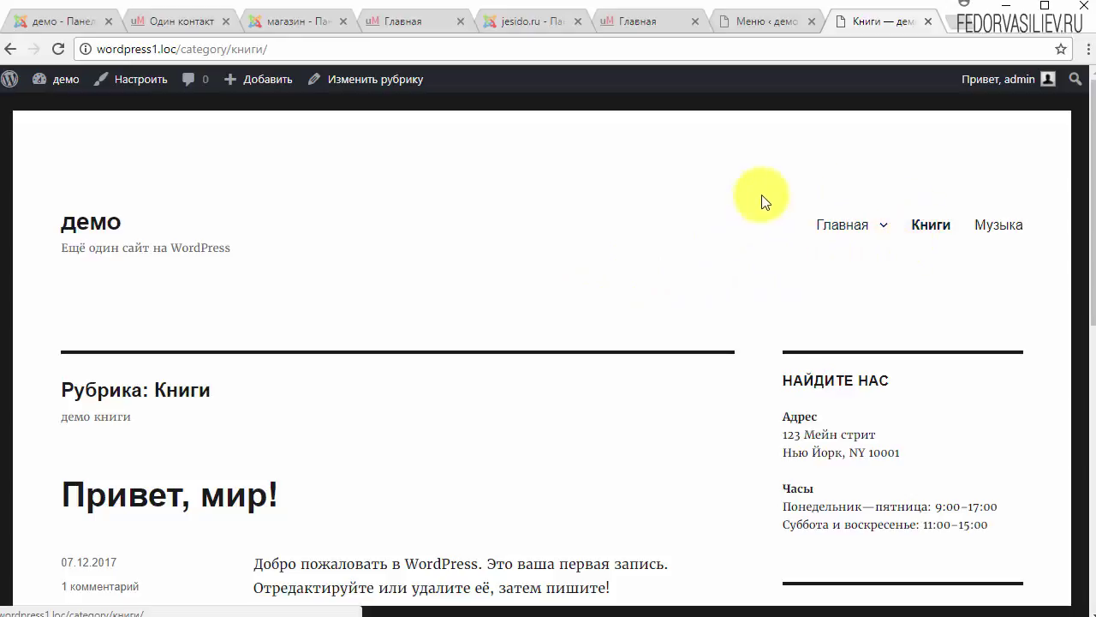
pyautogui.click(754, 20)
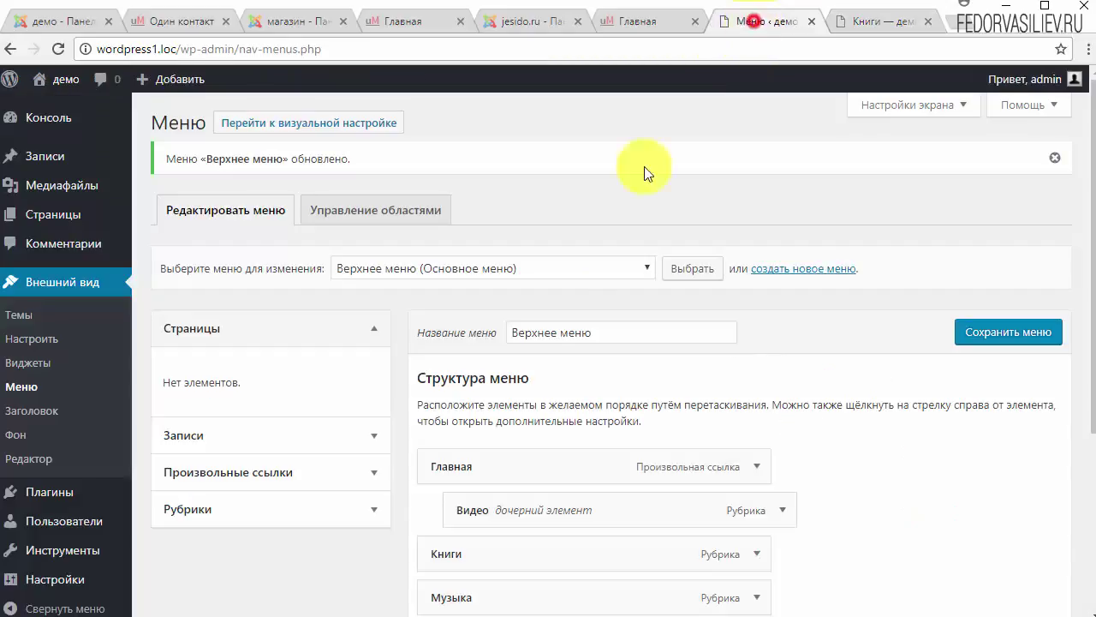
# Step: Nest Книги and Музыка under Главная, save, and check the dropdown in the site header
pyautogui.scroll(-3, 465, 335)
pyautogui.scroll(1, 489, 371)
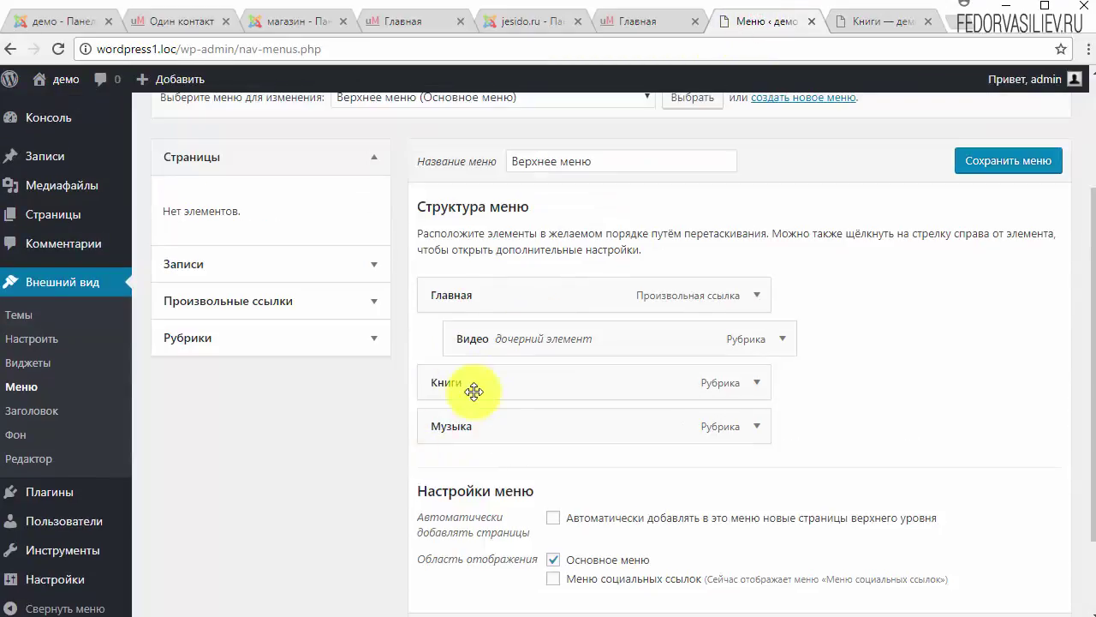
pyautogui.moveTo(477, 389); pyautogui.dragTo(531, 377)
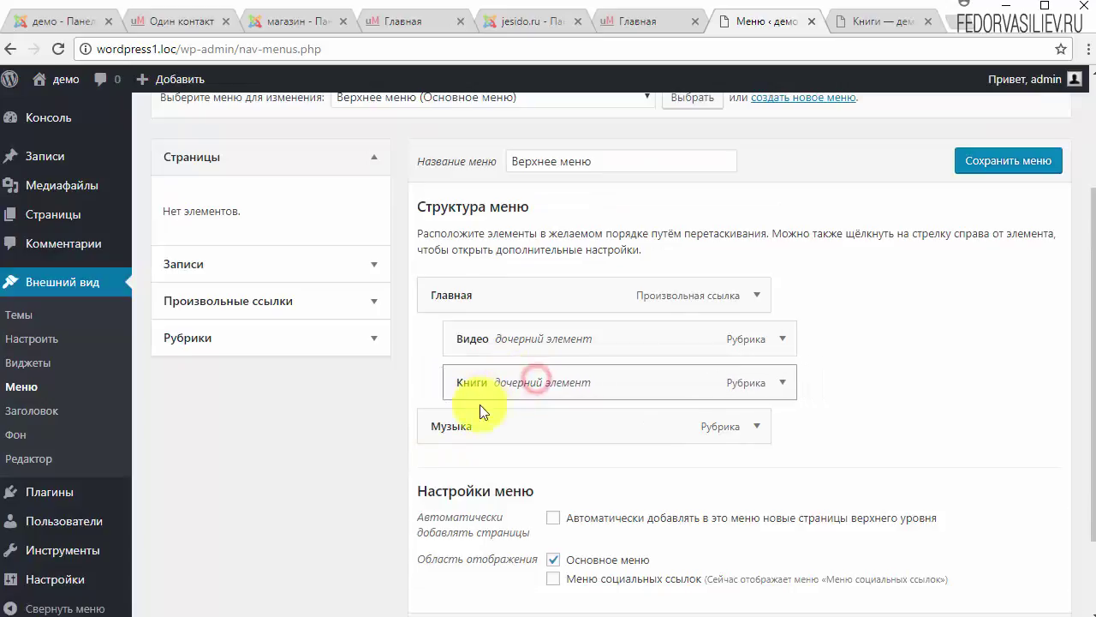
pyautogui.moveTo(471, 424); pyautogui.dragTo(498, 428)
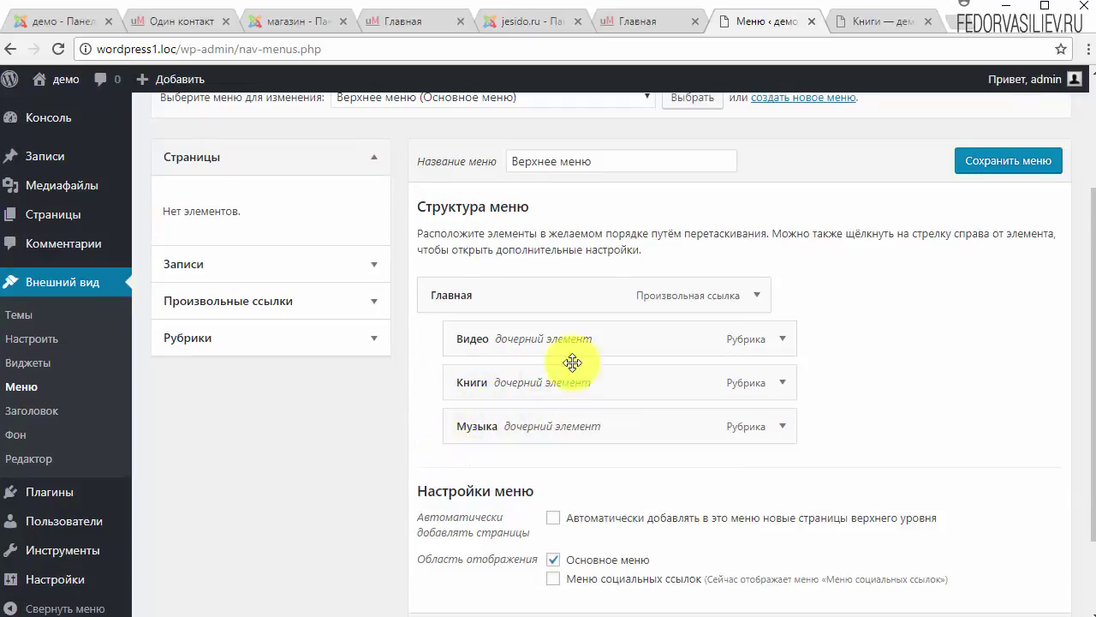
pyautogui.click(982, 161)
pyautogui.click(867, 23)
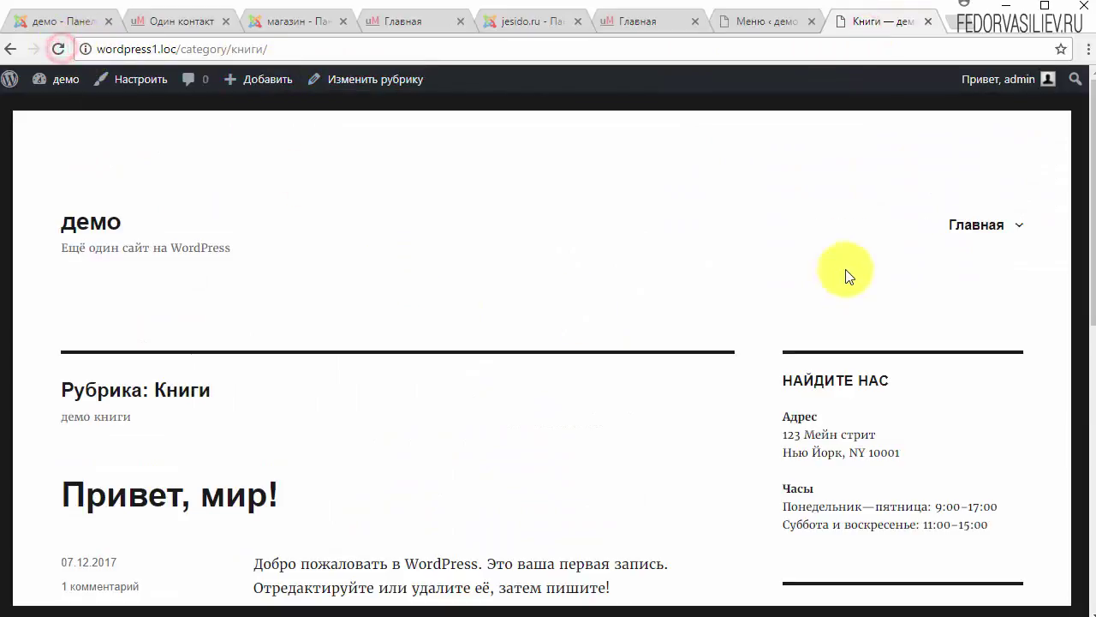
pyautogui.moveTo(973, 225)
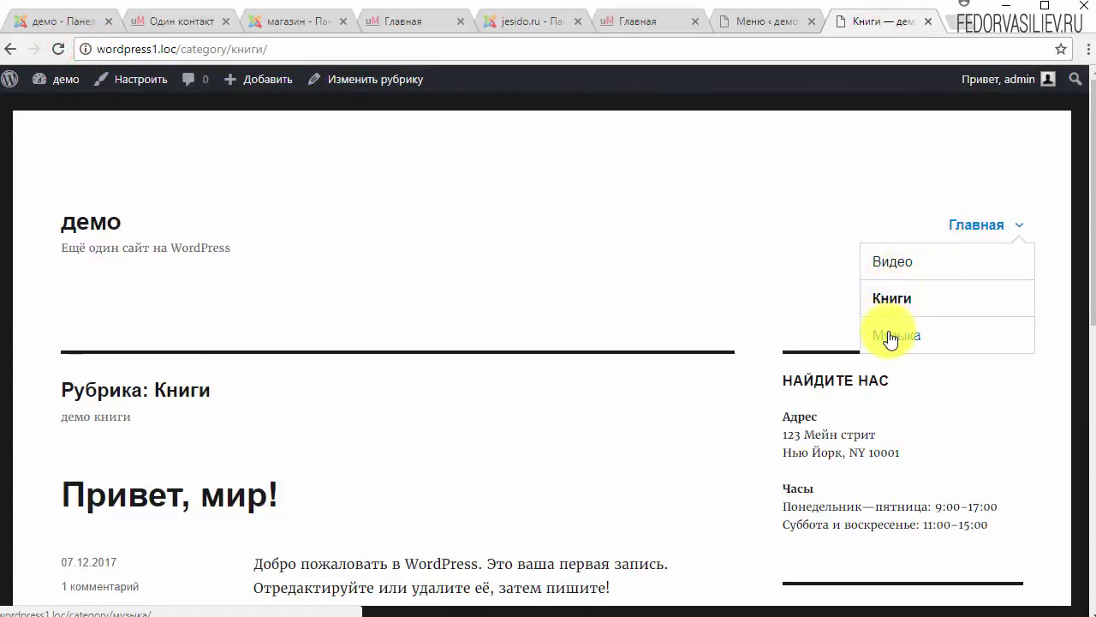
# Step: Nest Музыка one level deeper under Книги and save the menu
pyautogui.click(775, 21)
pyautogui.scroll(-3, 744, 276)
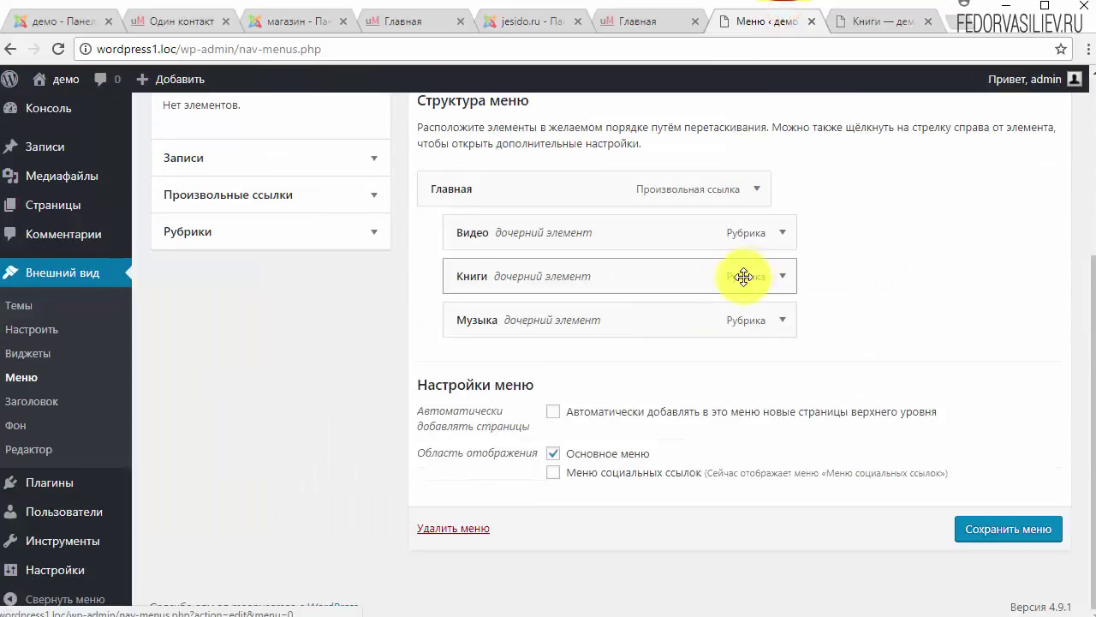
pyautogui.scroll(2, 486, 418)
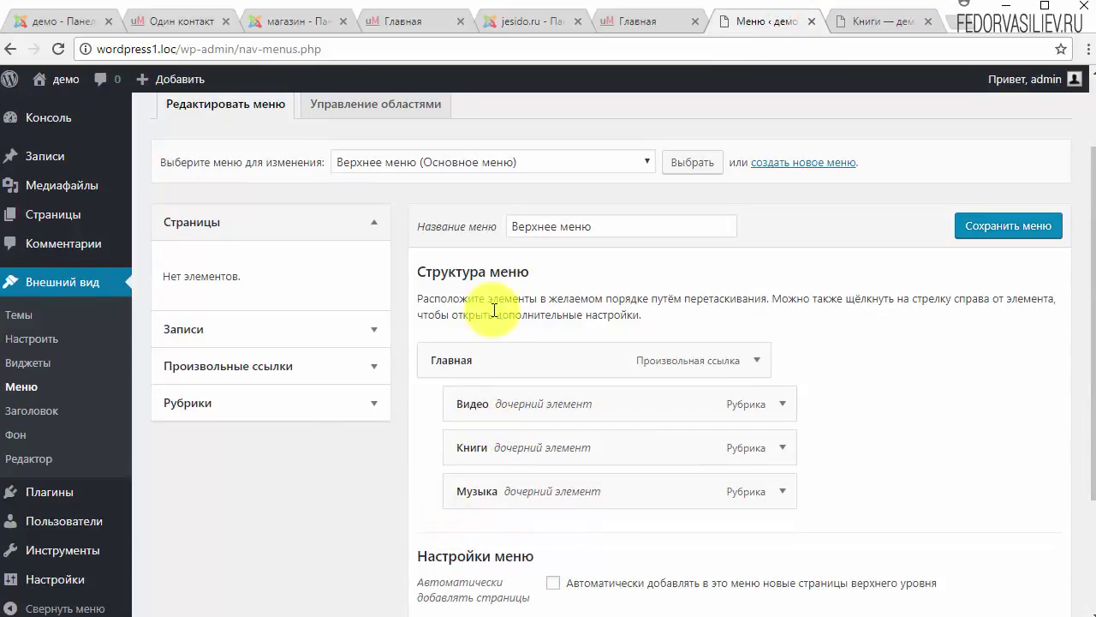
pyautogui.moveTo(478, 492); pyautogui.dragTo(542, 488)
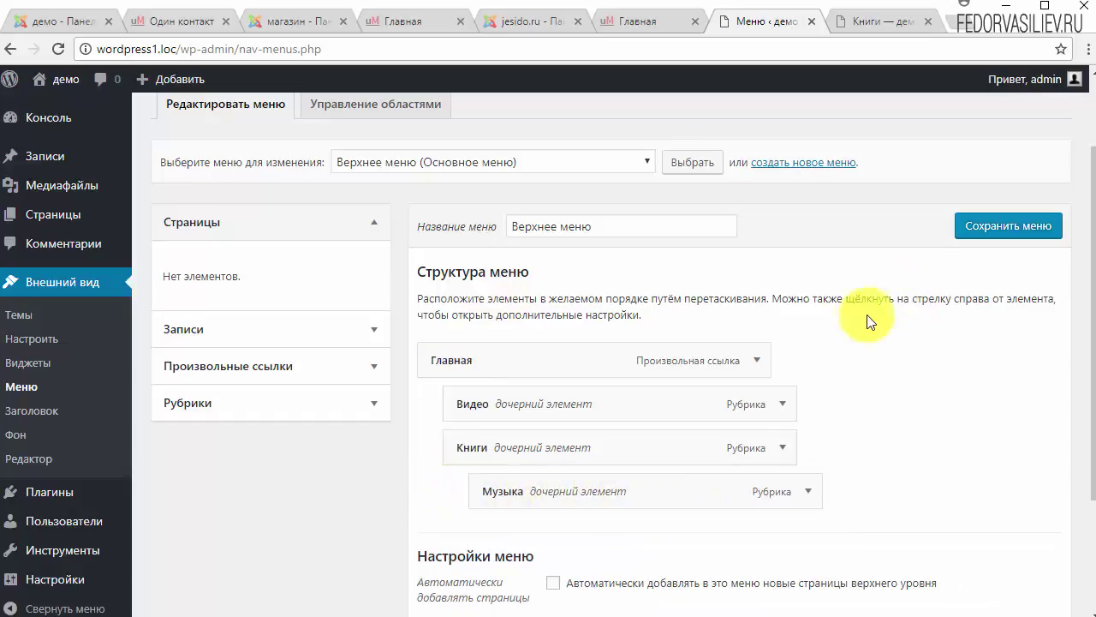
pyautogui.click(973, 230)
# Step: Reload the site's Книги page and view the three-level dropdown under Главная
pyautogui.click(891, 21)
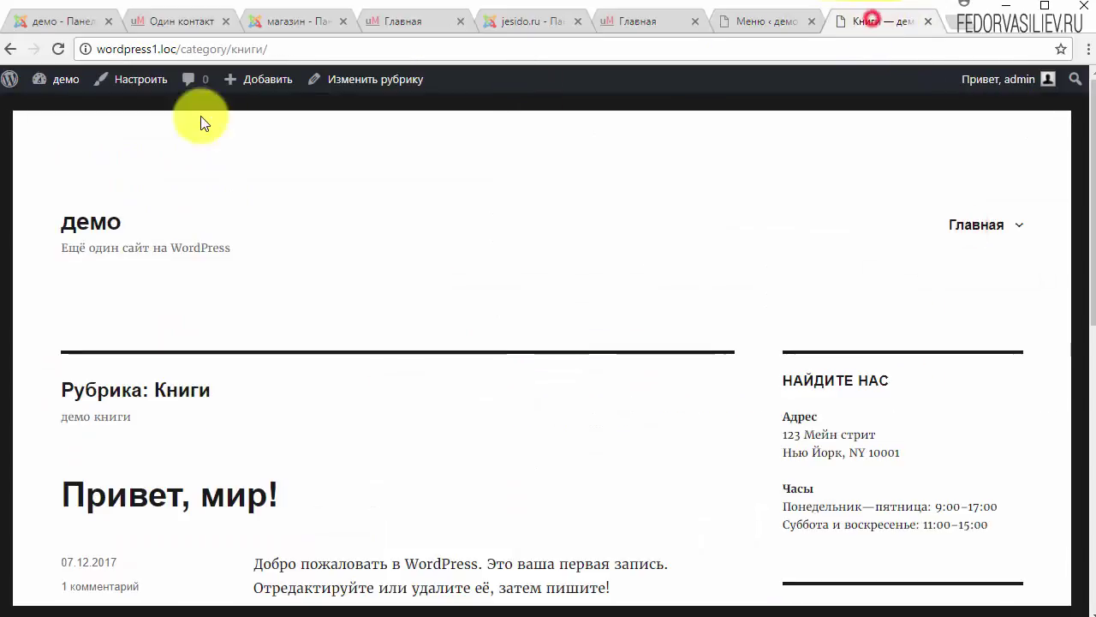
pyautogui.click(54, 49)
pyautogui.moveTo(1021, 230)
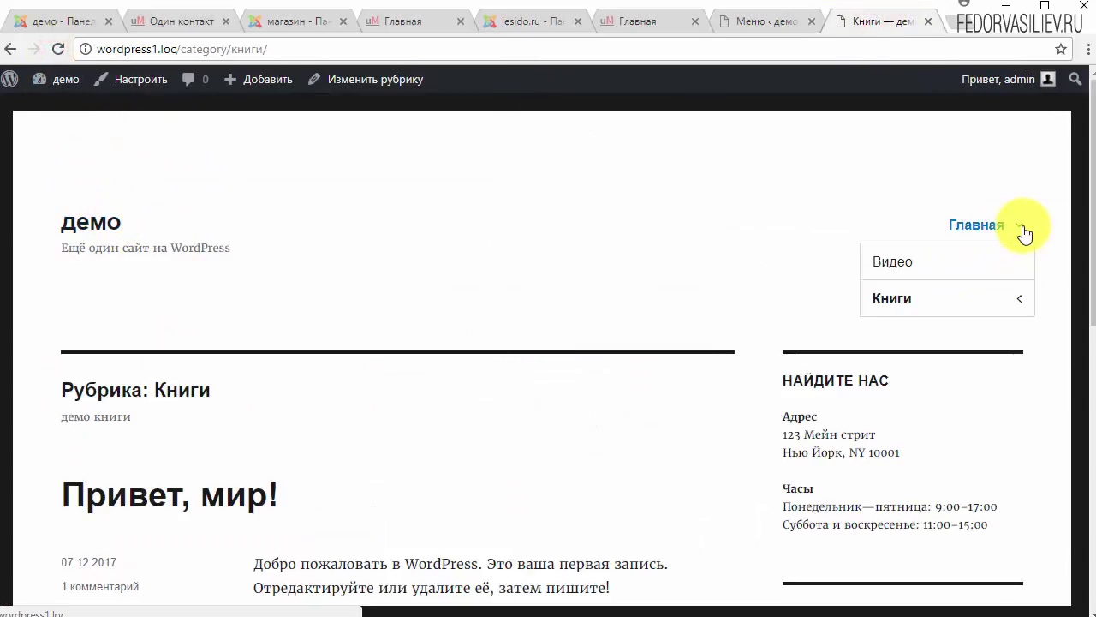
pyautogui.moveTo(898, 295)
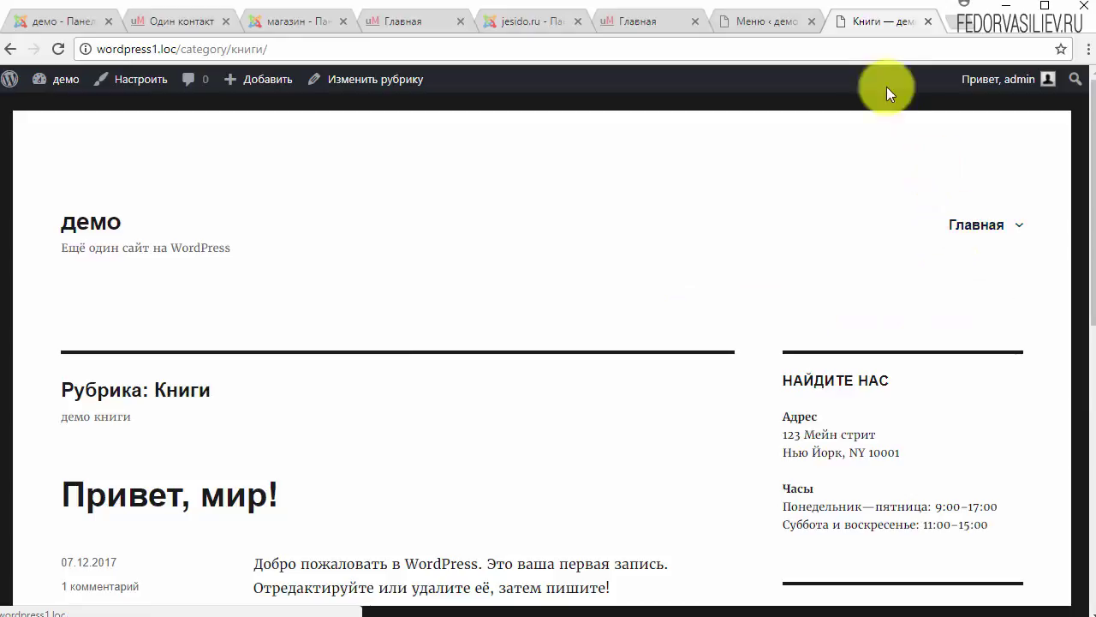
pyautogui.click(776, 21)
# Step: Move Видео out from under Главная to the top level of Верхнее меню
pyautogui.scroll(-2, 666, 331)
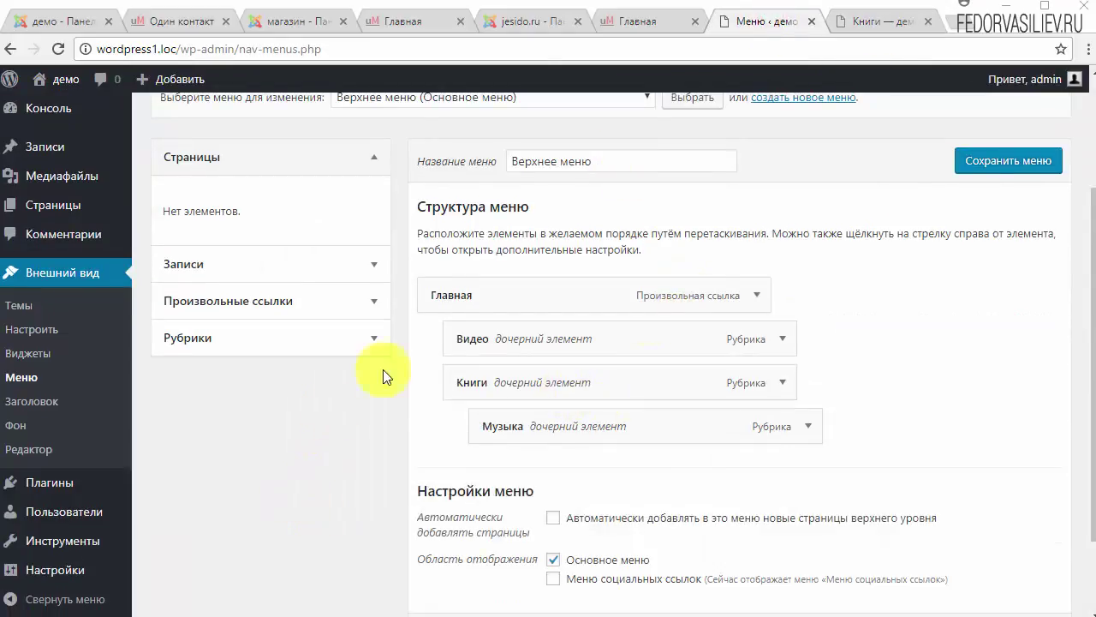
pyautogui.click(783, 340)
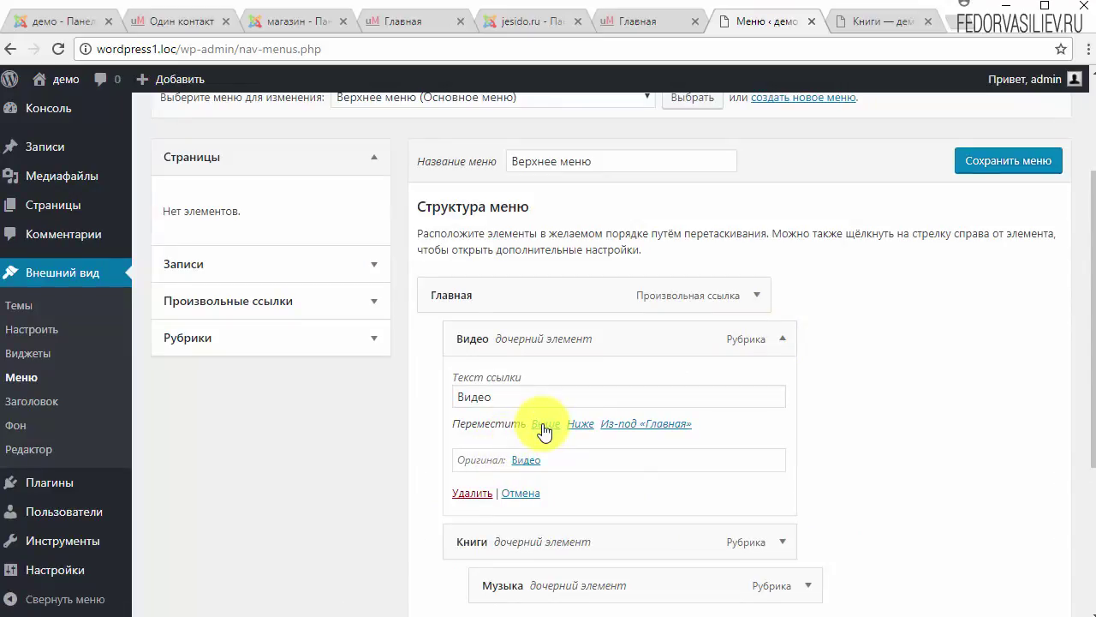
pyautogui.click(572, 424)
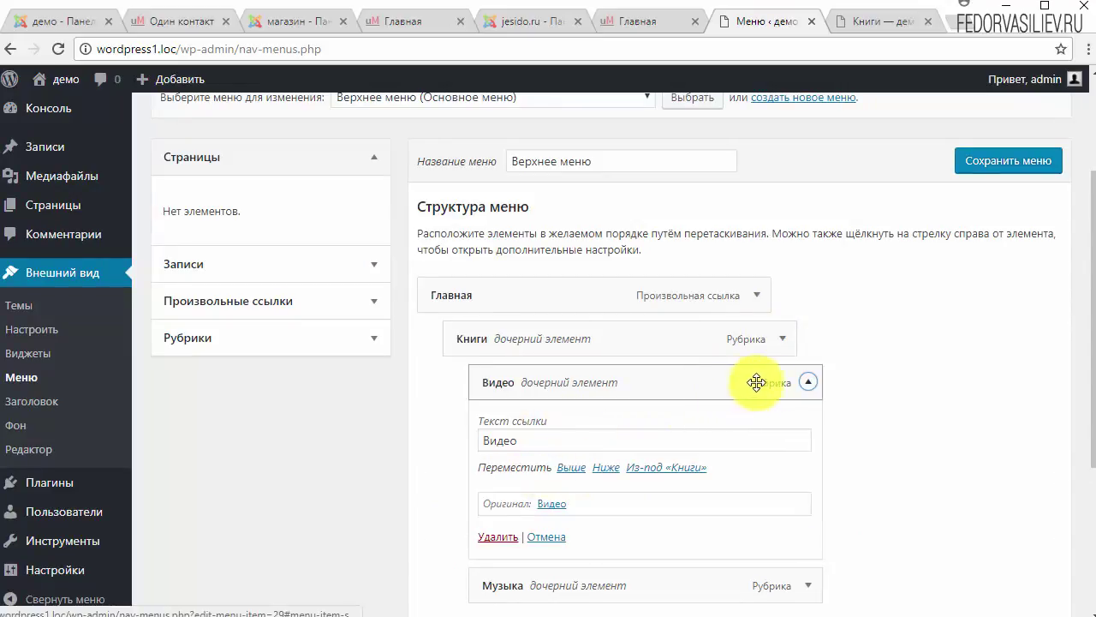
pyautogui.click(567, 469)
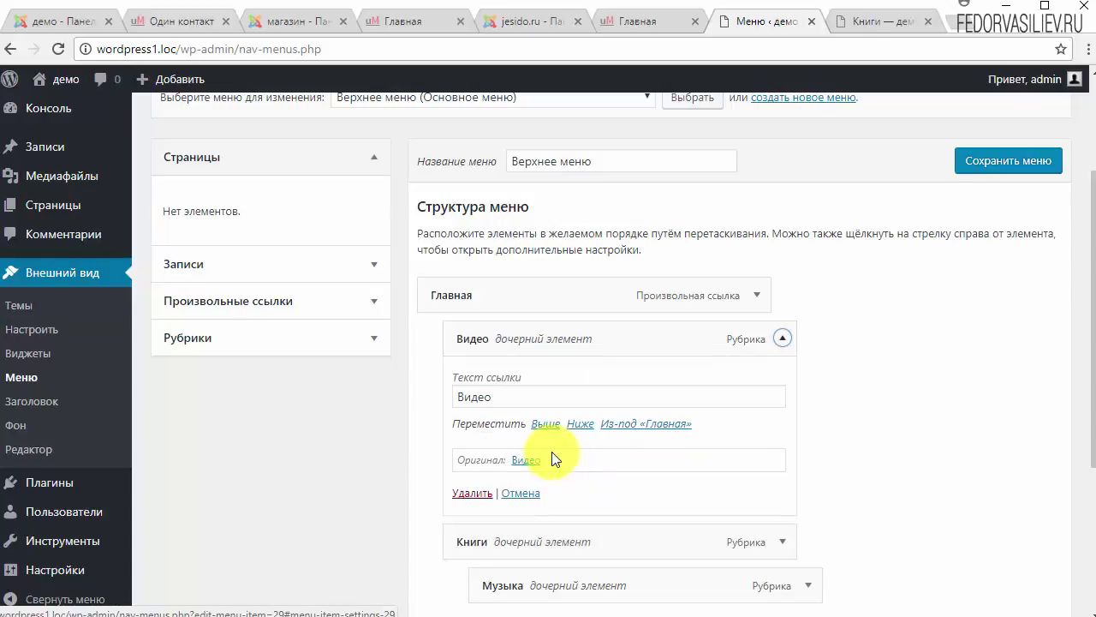
pyautogui.click(618, 425)
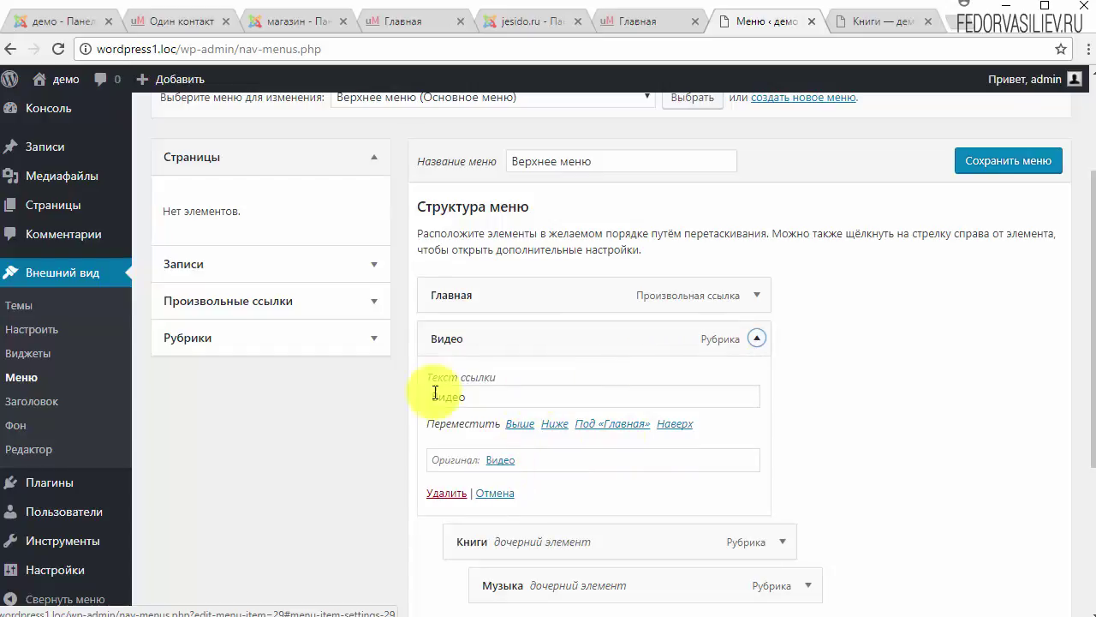
pyautogui.click(756, 338)
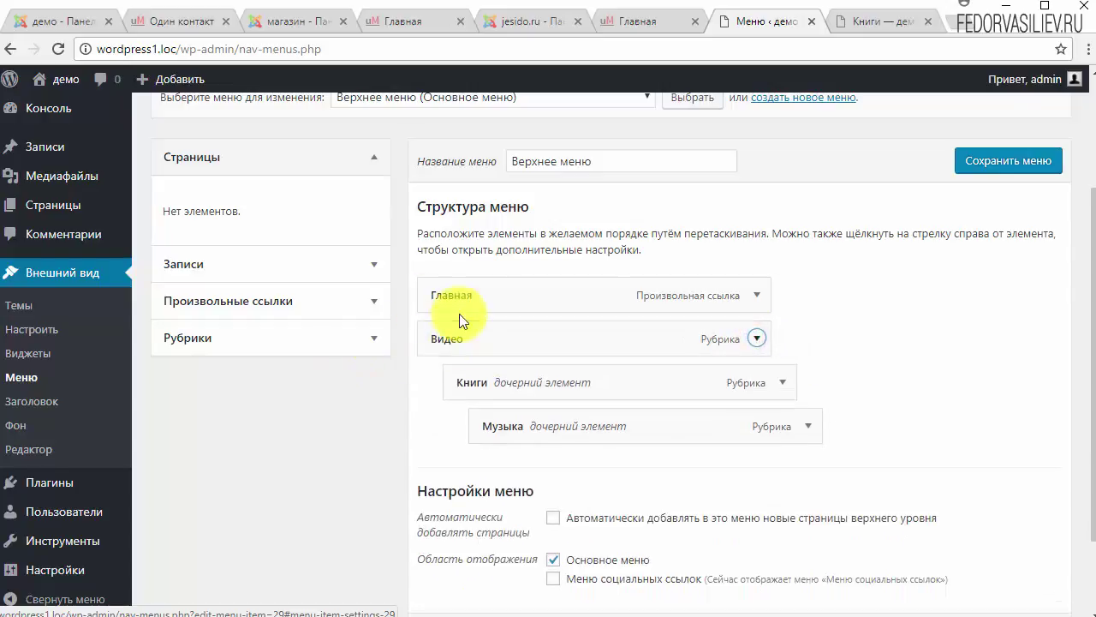
# Step: Move Книги and Музыка out to the top level as well
pyautogui.click(784, 385)
pyautogui.click(615, 469)
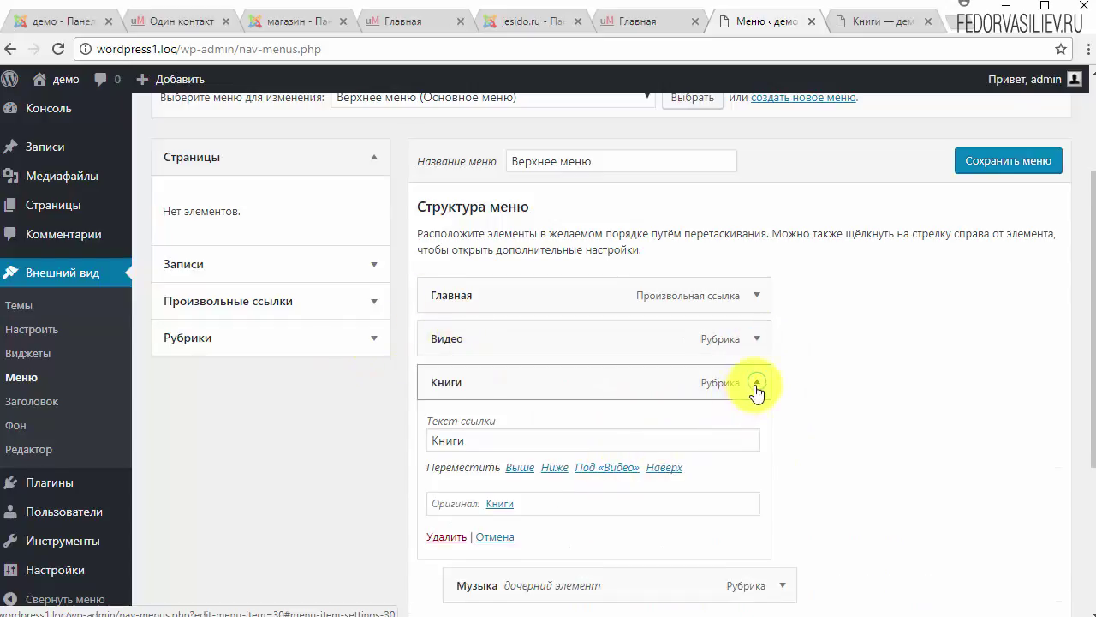
pyautogui.click(756, 388)
pyautogui.click(780, 423)
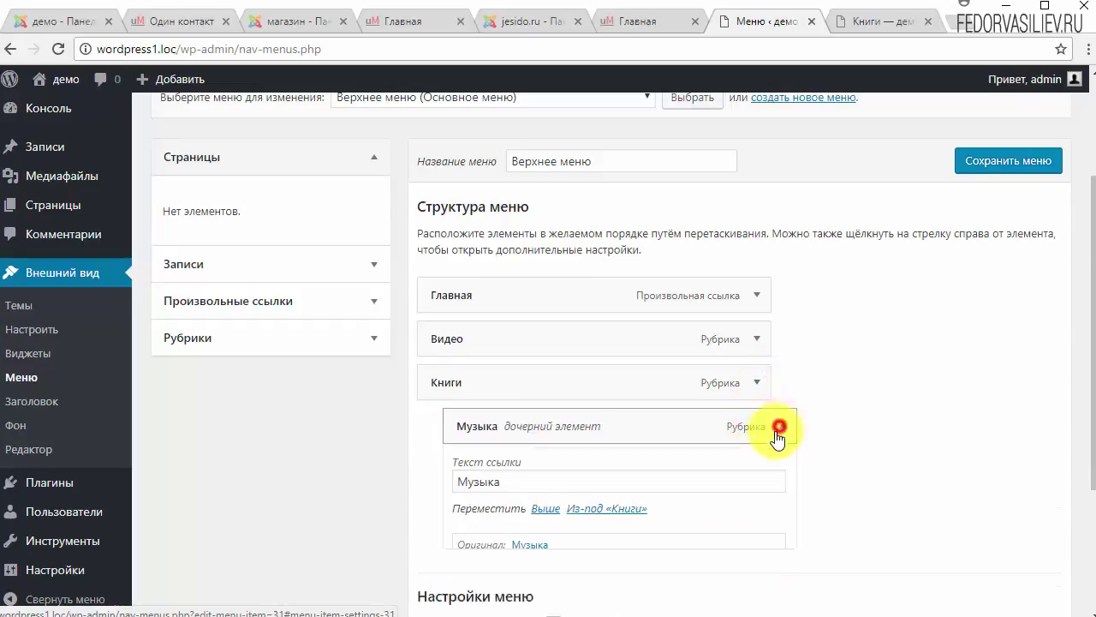
pyautogui.click(579, 512)
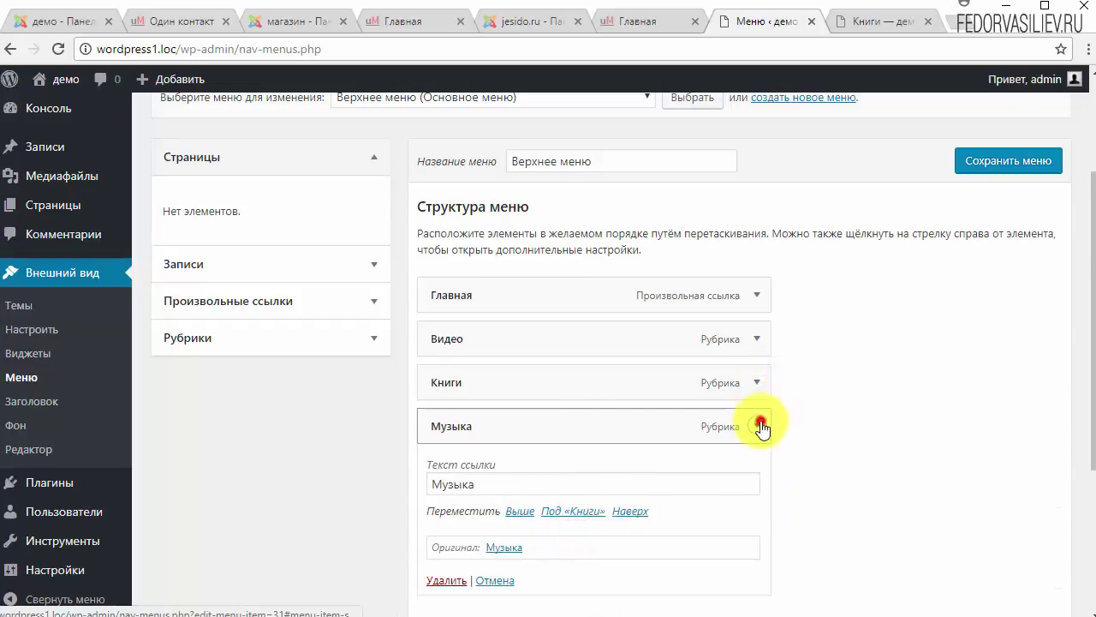
pyautogui.click(762, 426)
# Step: Save the flattened menu and check it on the site's Книги page
pyautogui.scroll(2, 916, 385)
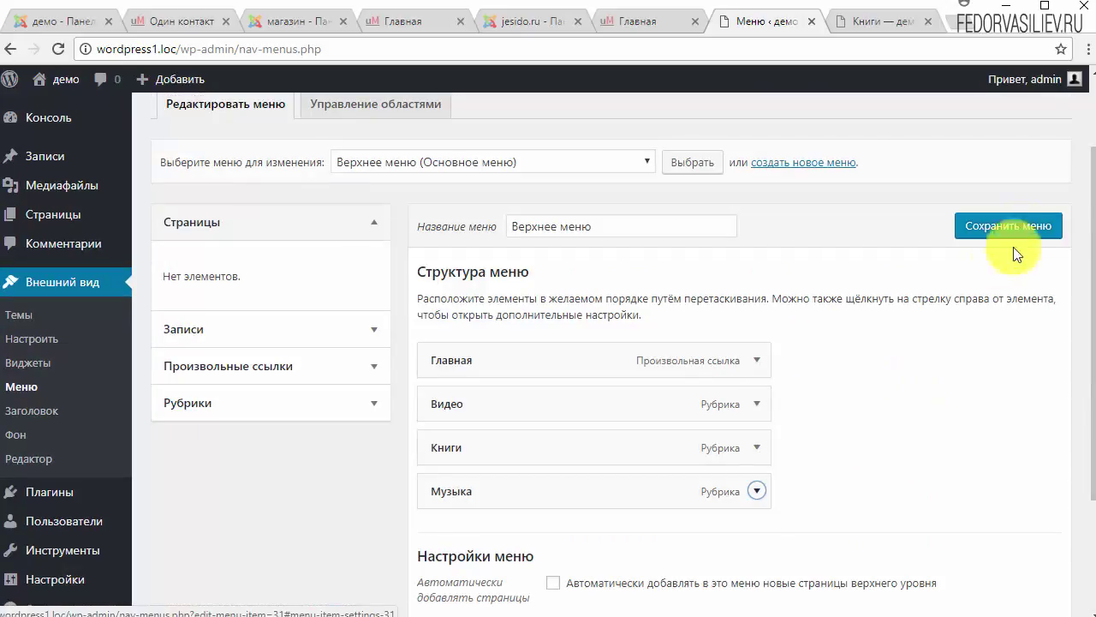
pyautogui.click(866, 24)
pyautogui.click(58, 50)
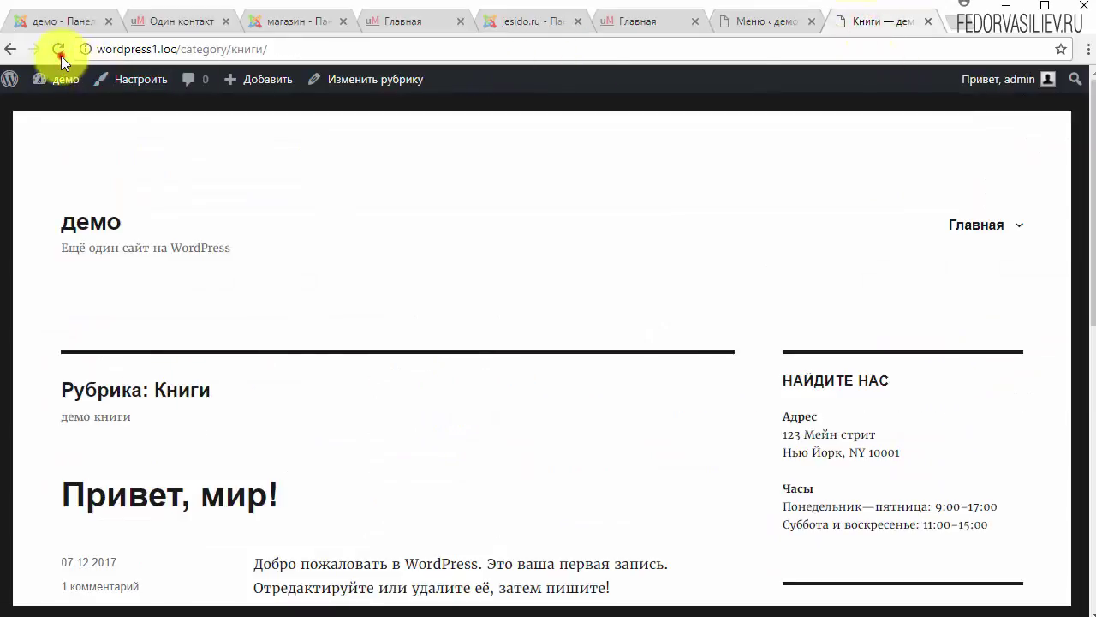
pyautogui.click(760, 22)
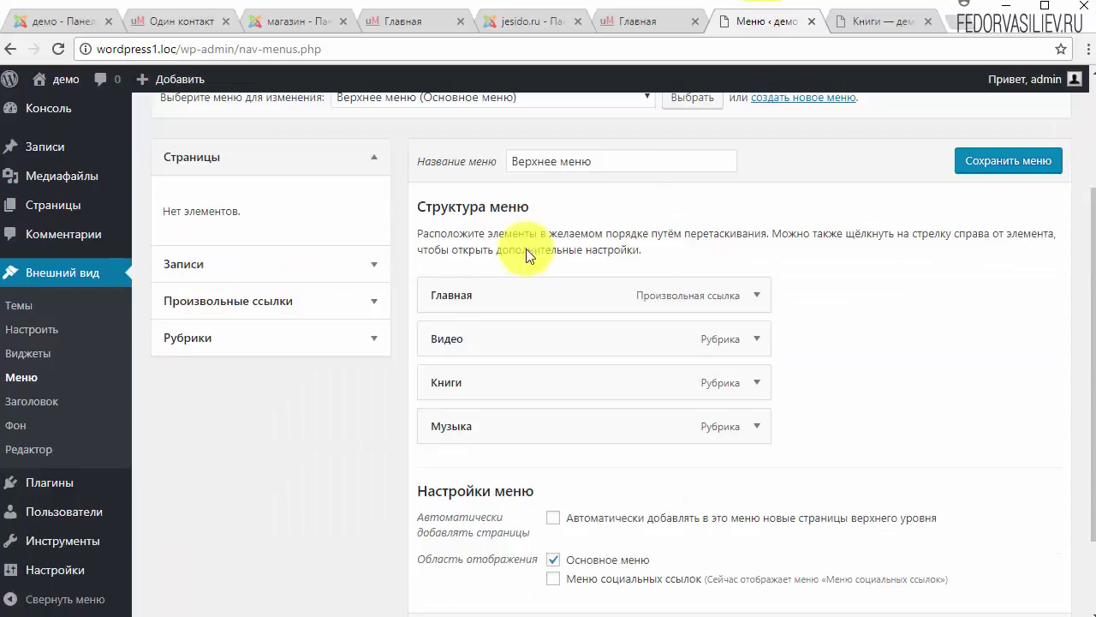
pyautogui.scroll(2, 651, 163)
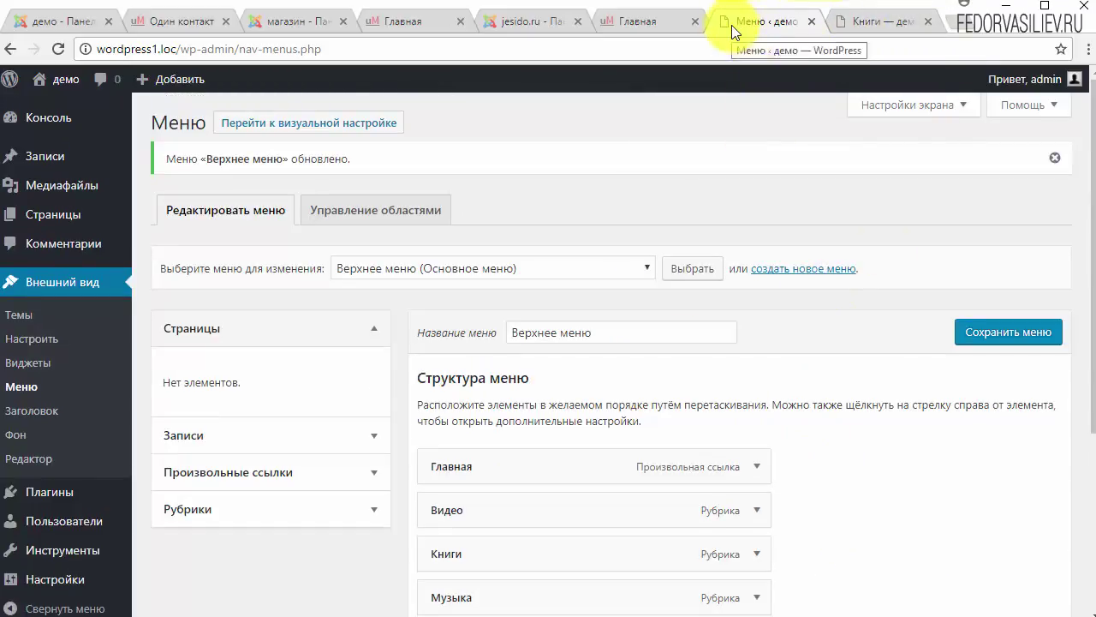
pyautogui.scroll(-1, 672, 300)
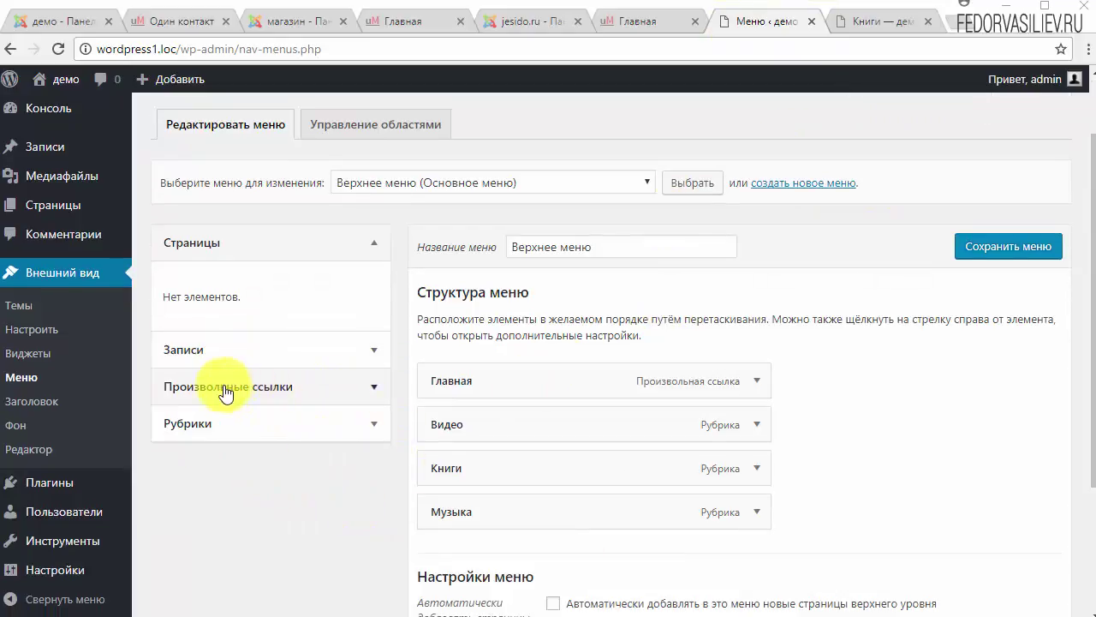
# Step: Add a custom link with the pasted VK URL and text Вконтакте to the menu
pyautogui.click(379, 389)
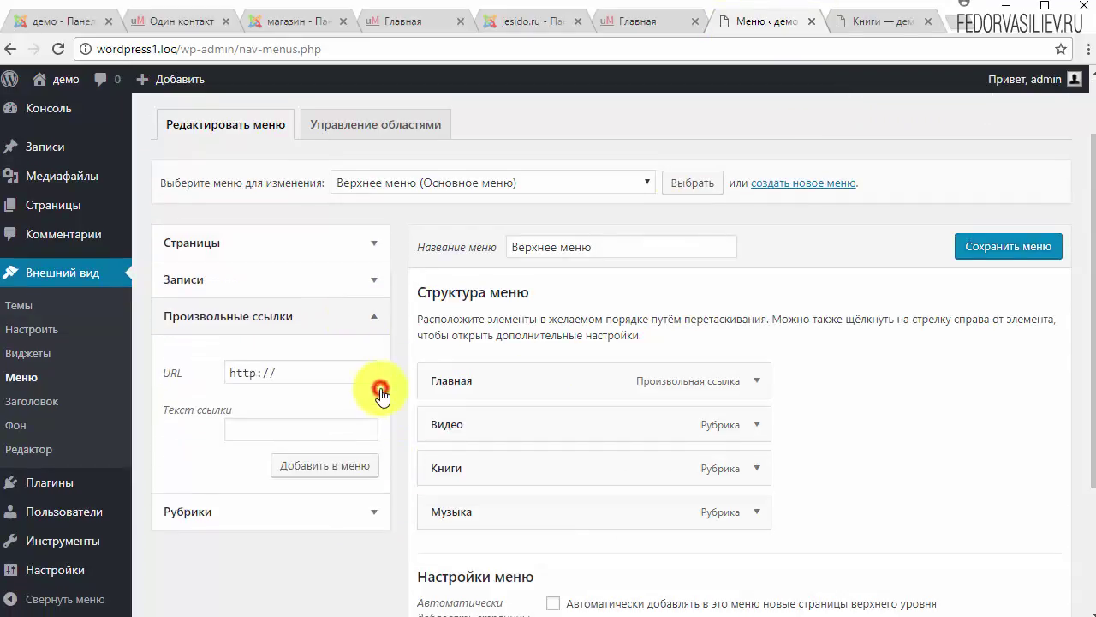
pyautogui.click(297, 370)
pyautogui.write('https://vk.com/fedorvasilievru')
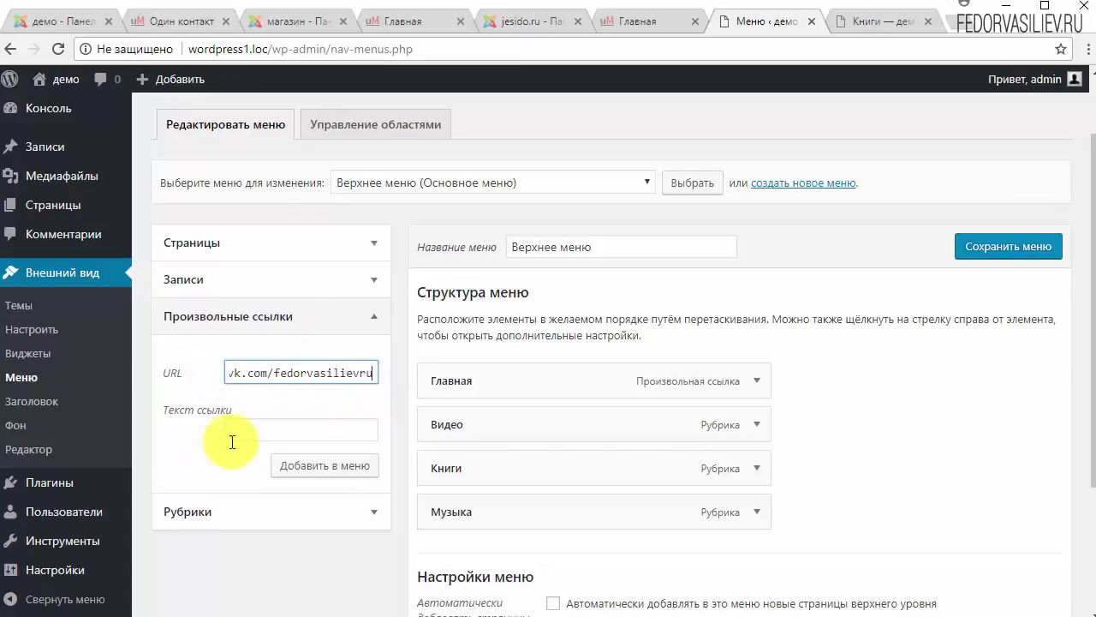
pyautogui.click(244, 429)
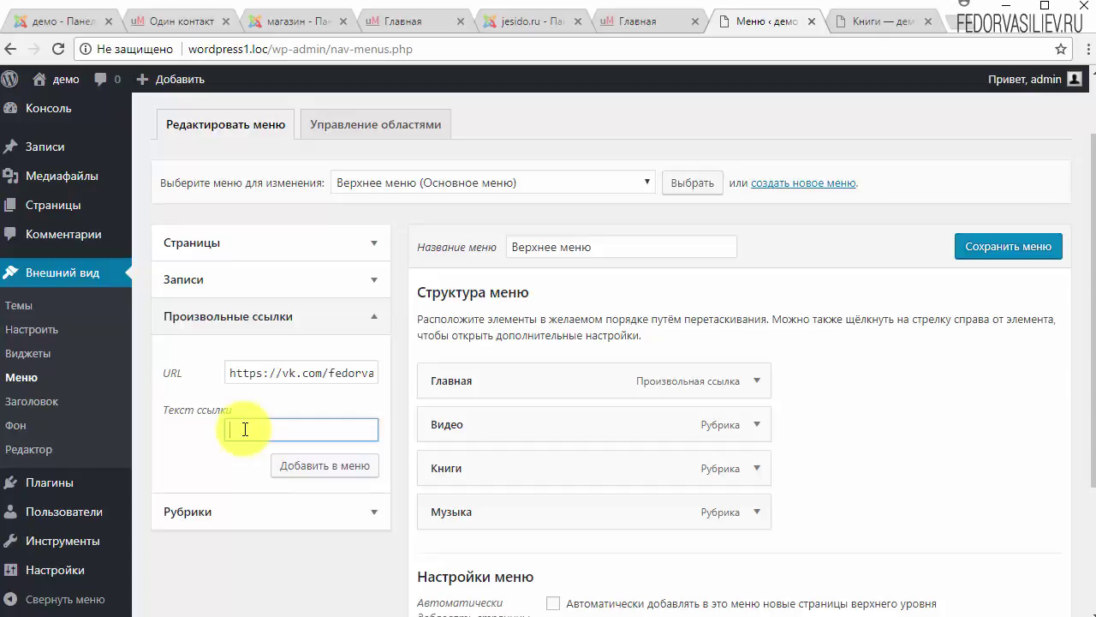
pyautogui.write('Вконтакте')
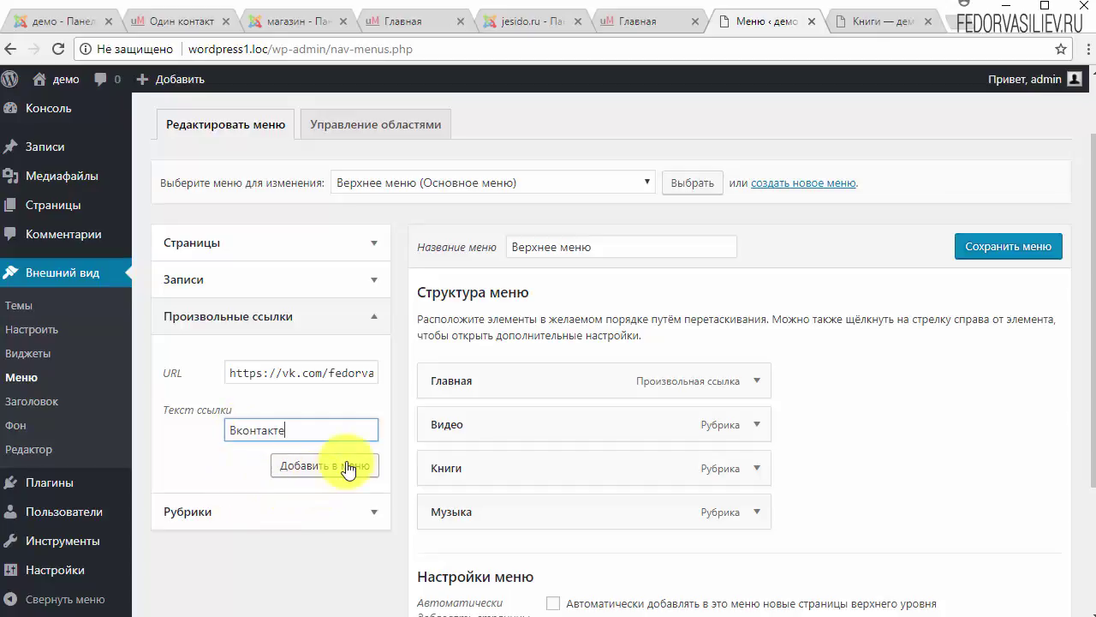
pyautogui.click(347, 463)
# Step: Expand the new Вконтакте item and select its link address
pyautogui.scroll(-2, 918, 444)
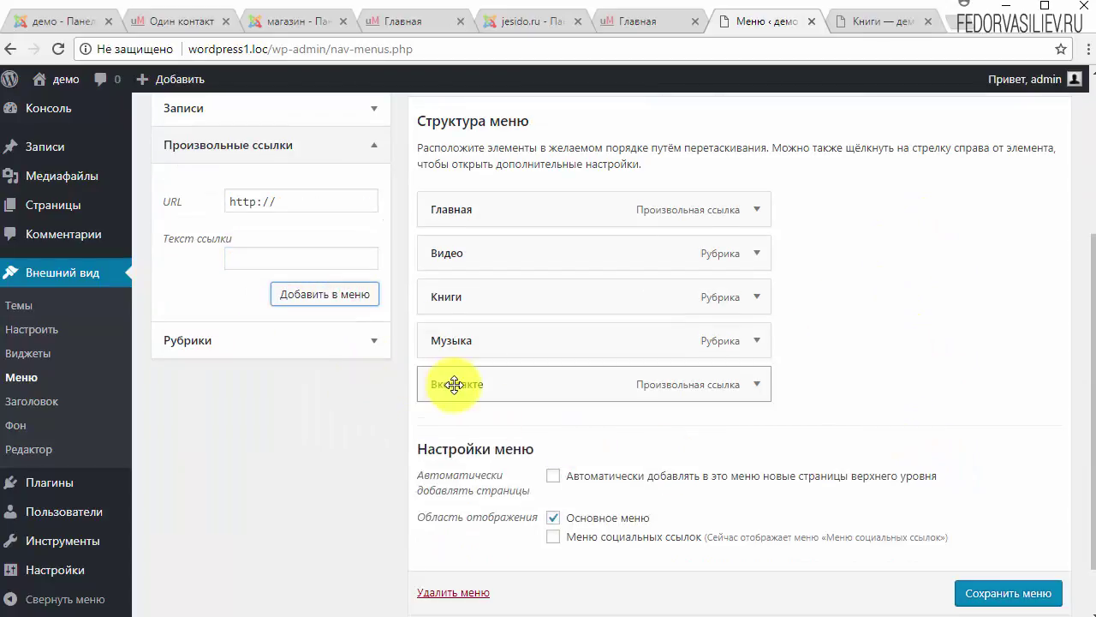
pyautogui.click(747, 378)
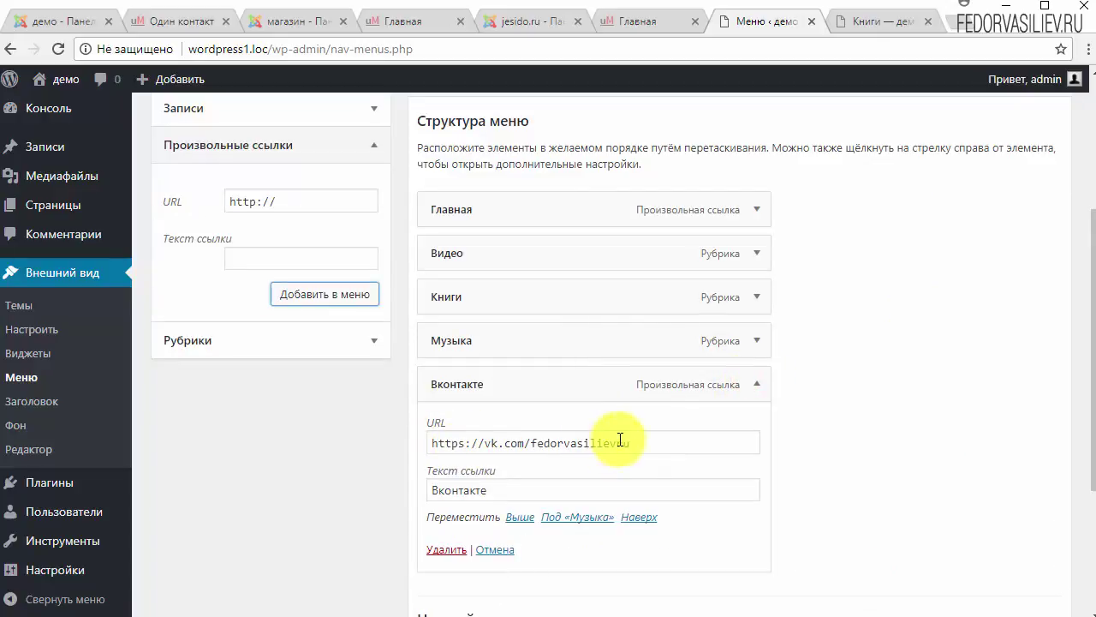
pyautogui.moveTo(634, 443); pyautogui.dragTo(416, 439)
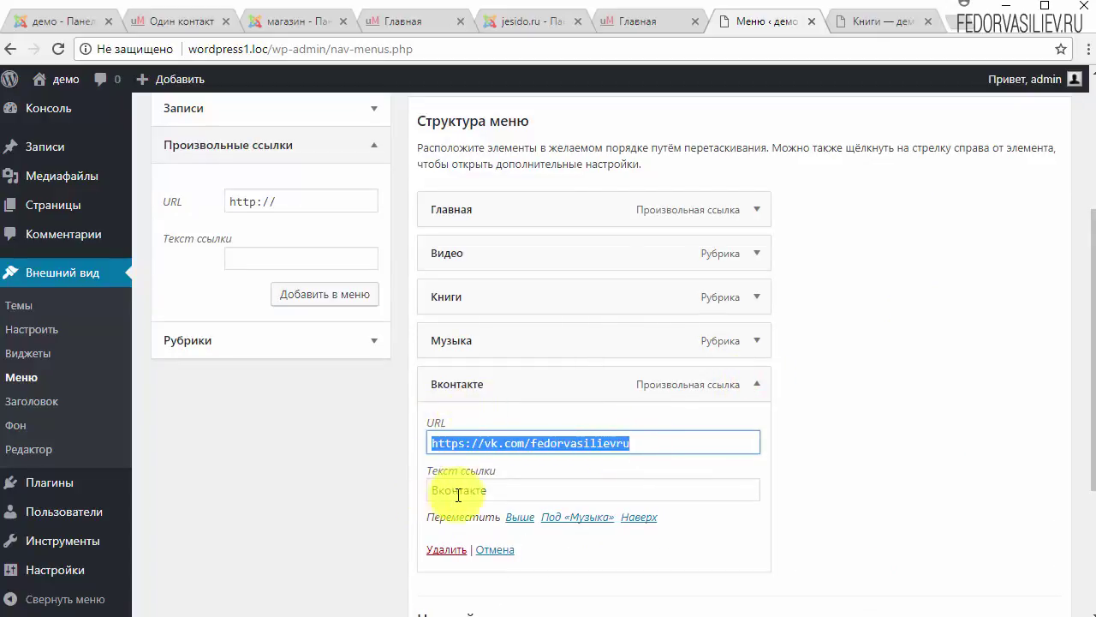
pyautogui.scroll(3, 865, 433)
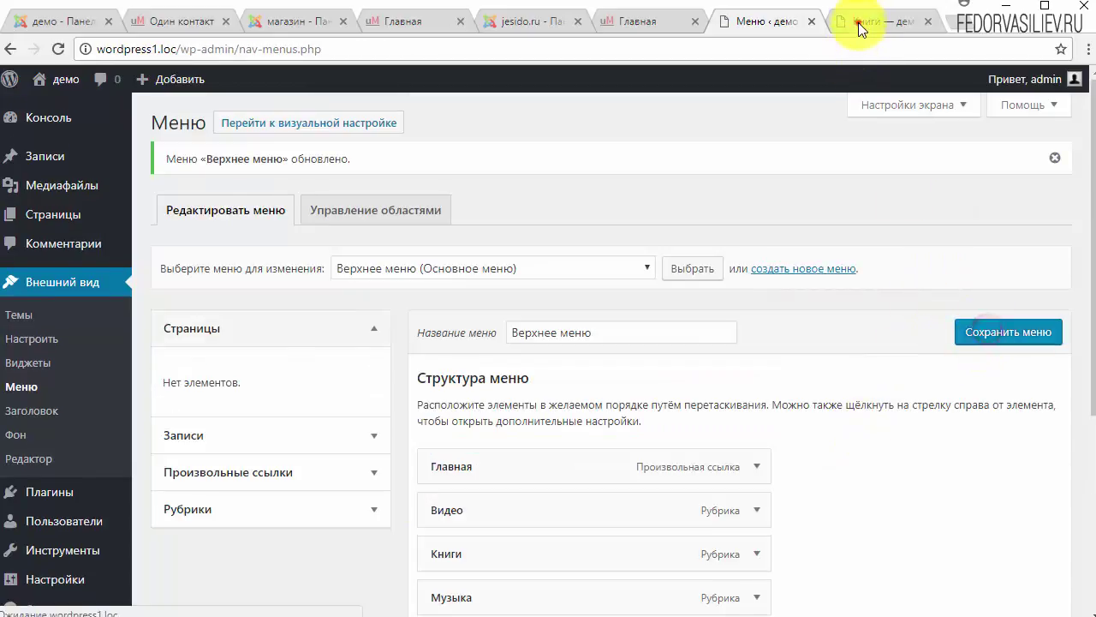
# Step: Reload the Книги page, follow the header's Вконтакте link to VK, then return to the menu editor
pyautogui.click(858, 22)
pyautogui.click(58, 49)
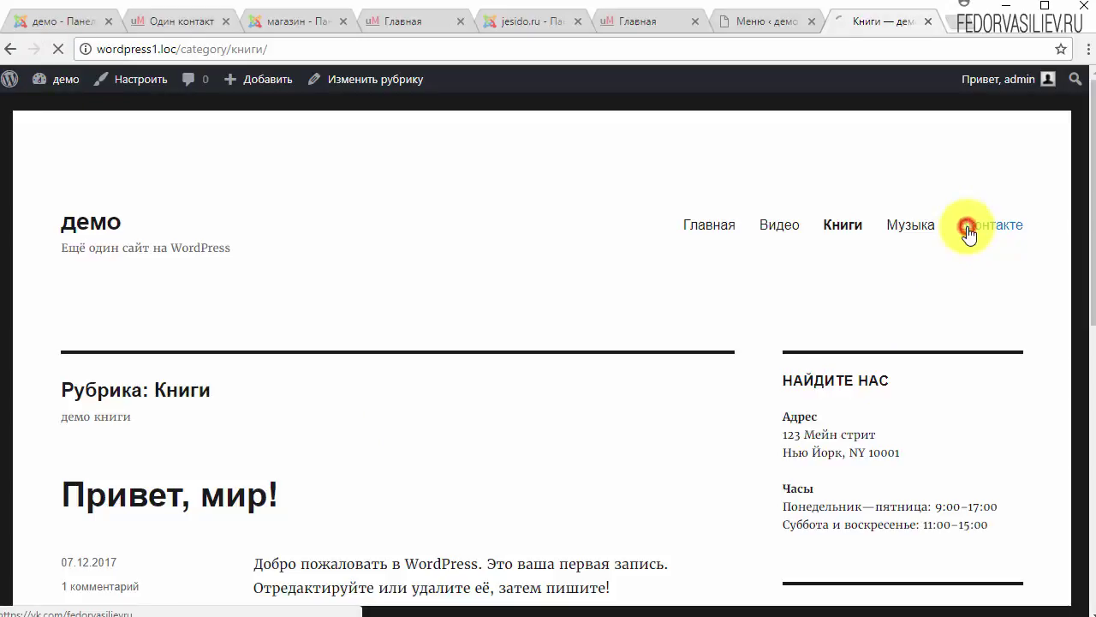
pyautogui.click(968, 227)
pyautogui.scroll(-5, 489, 274)
pyautogui.scroll(4, 462, 266)
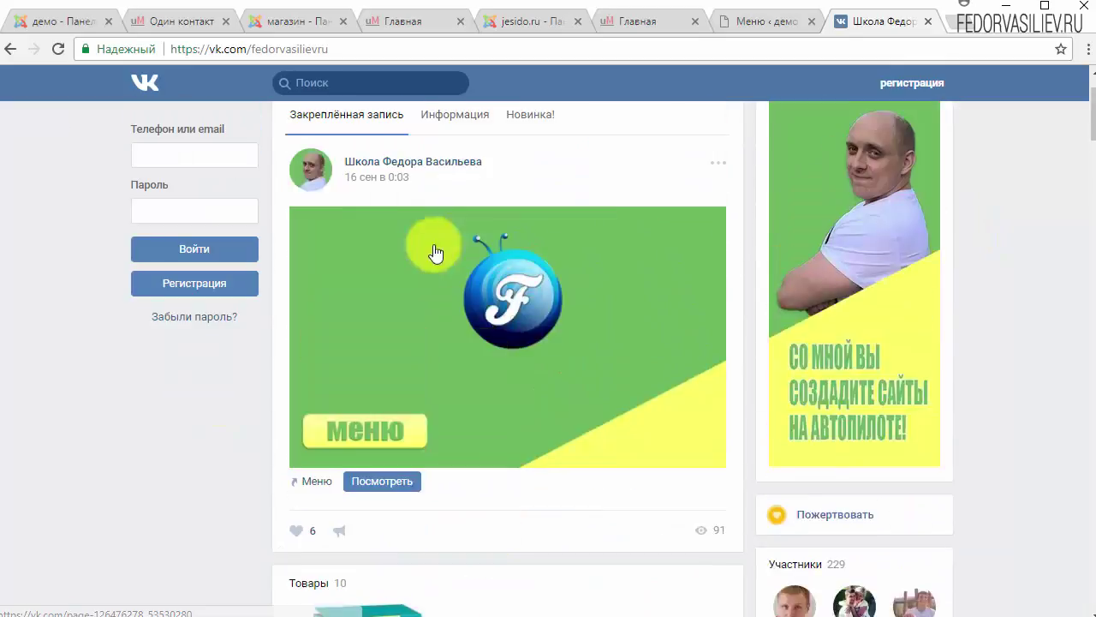
pyautogui.scroll(1, 435, 253)
pyautogui.click(10, 49)
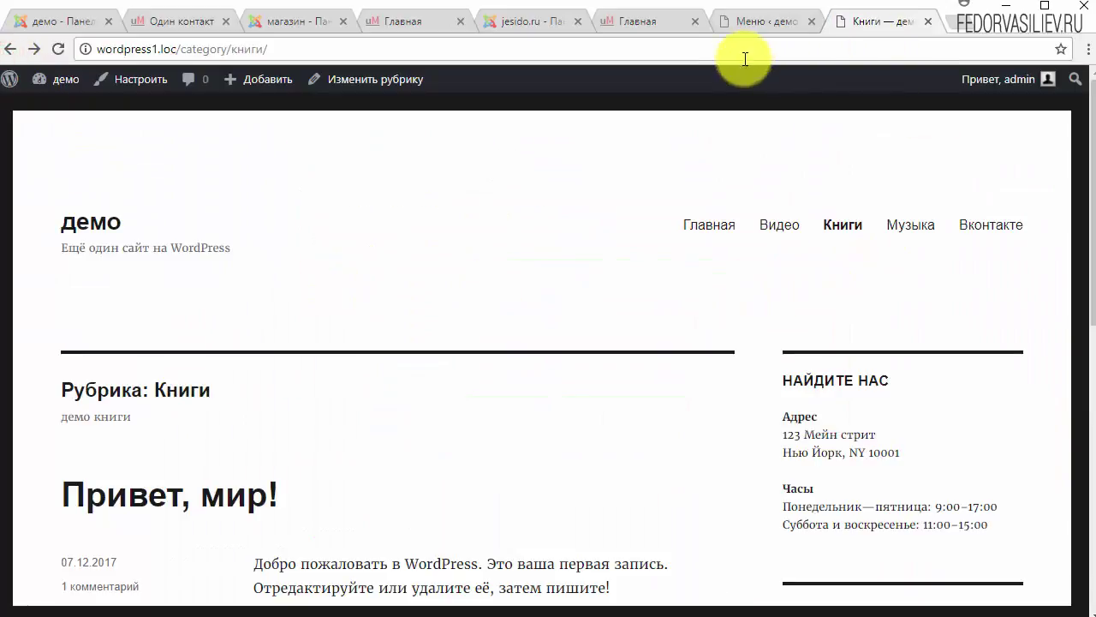
pyautogui.click(759, 22)
pyautogui.scroll(-3, 787, 364)
# Step: Expand the Вконтакте item, review its URL and link text, then collapse it
pyautogui.click(753, 384)
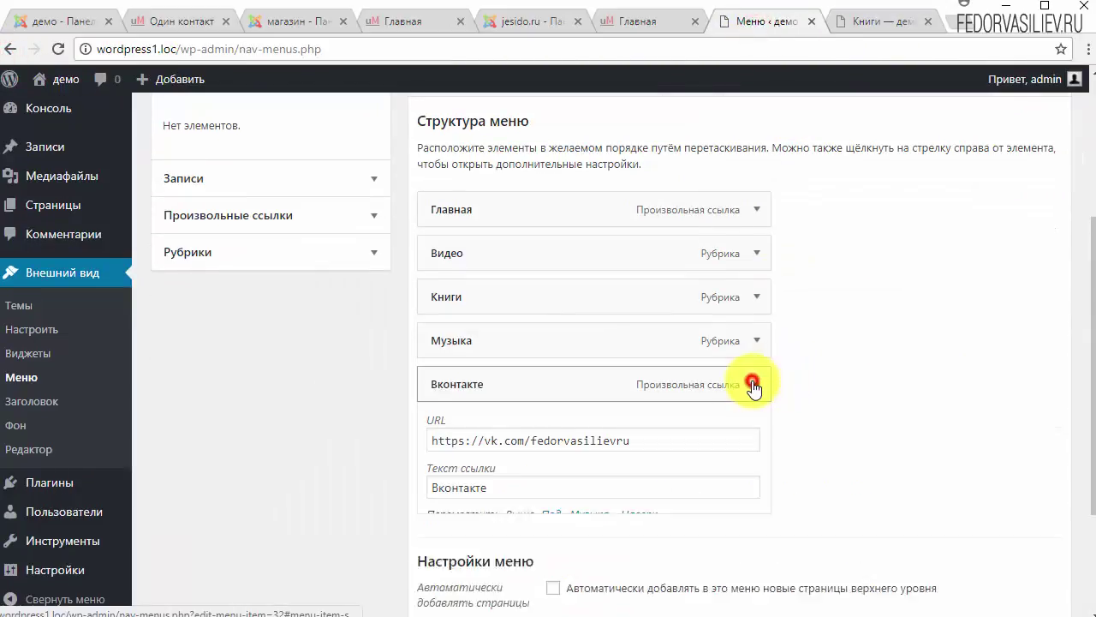
pyautogui.scroll(-1, 752, 383)
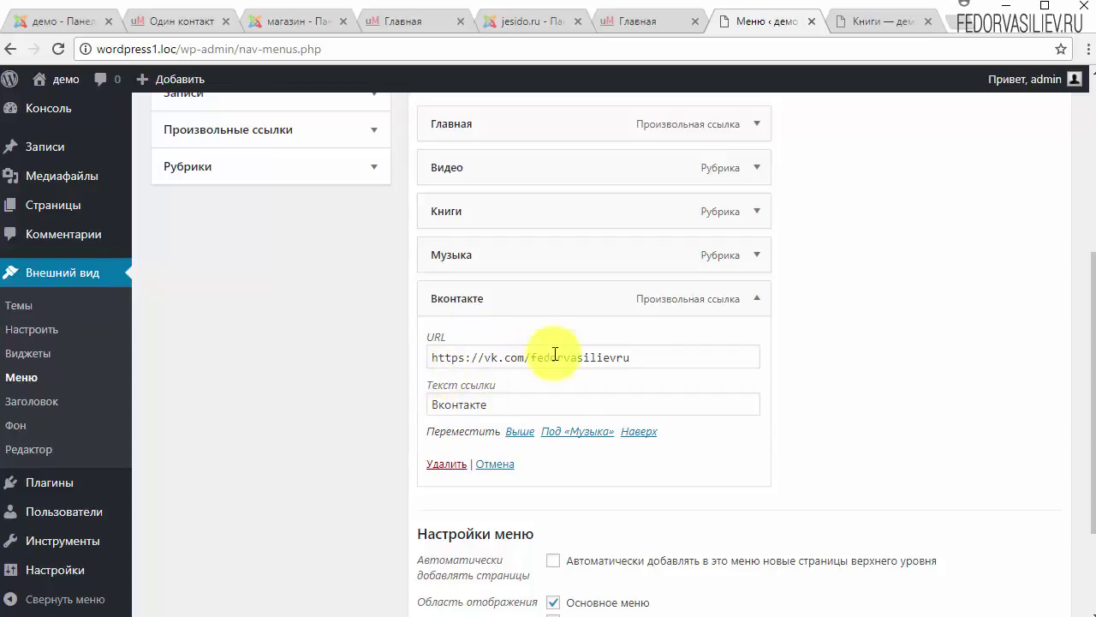
pyautogui.scroll(-2, 472, 385)
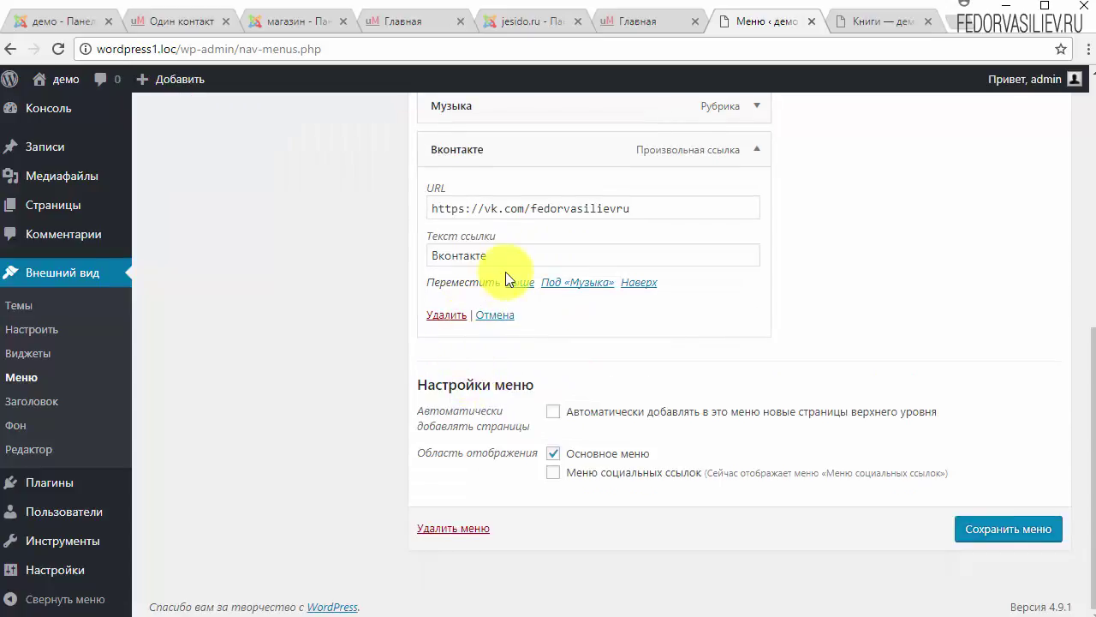
pyautogui.scroll(1, 492, 308)
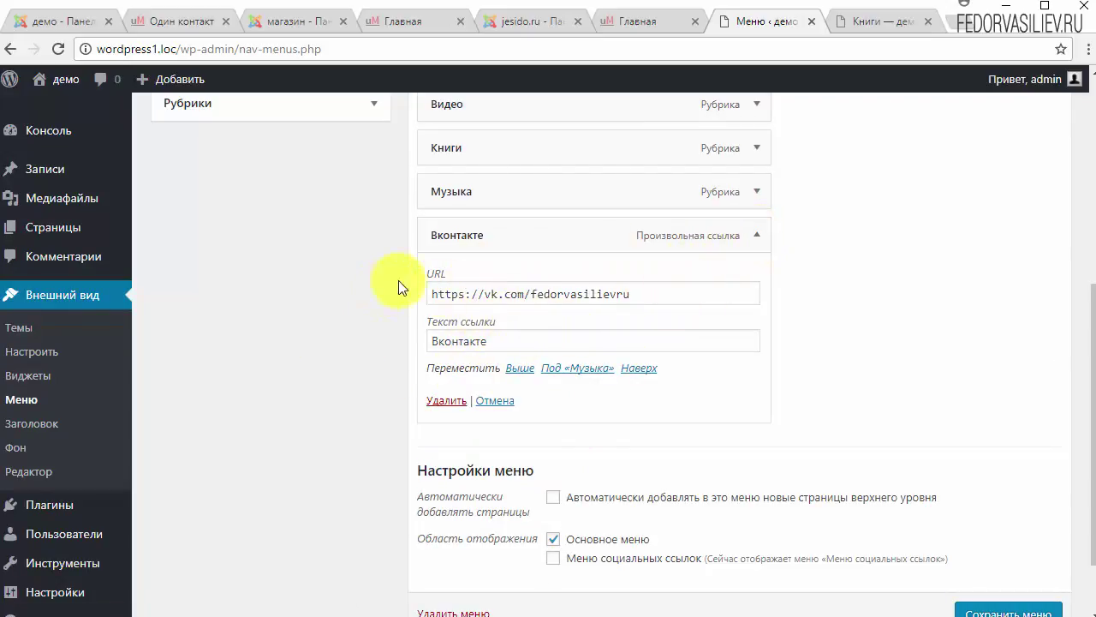
pyautogui.click(754, 234)
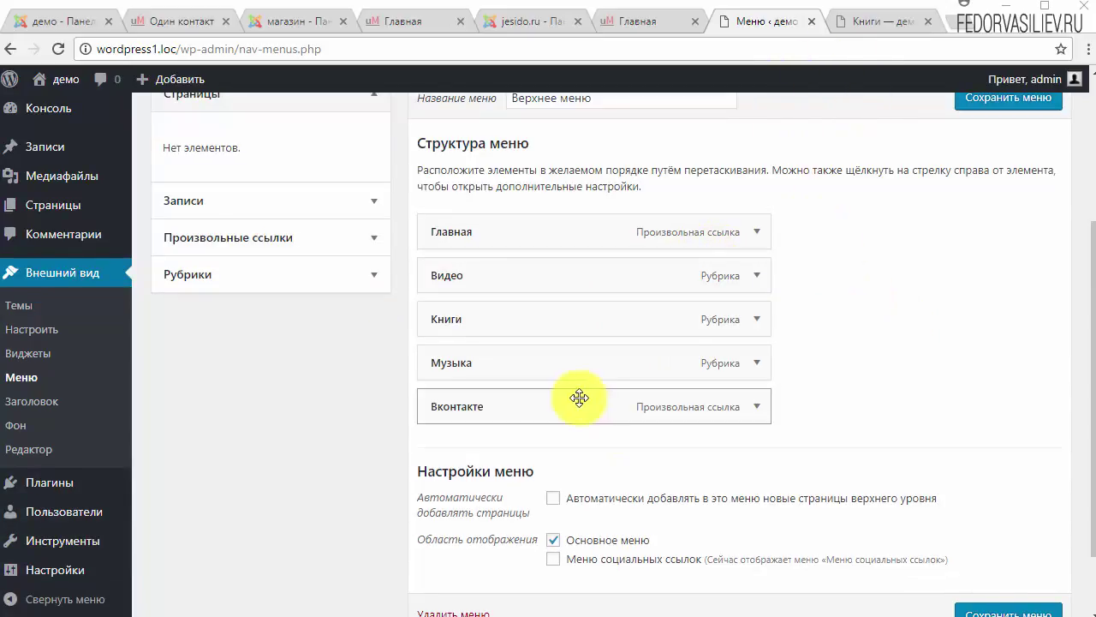
pyautogui.scroll(1, 577, 534)
# Step: Open the Видео category from the site's header menu, scroll it, and return to the menu editor
pyautogui.click(851, 24)
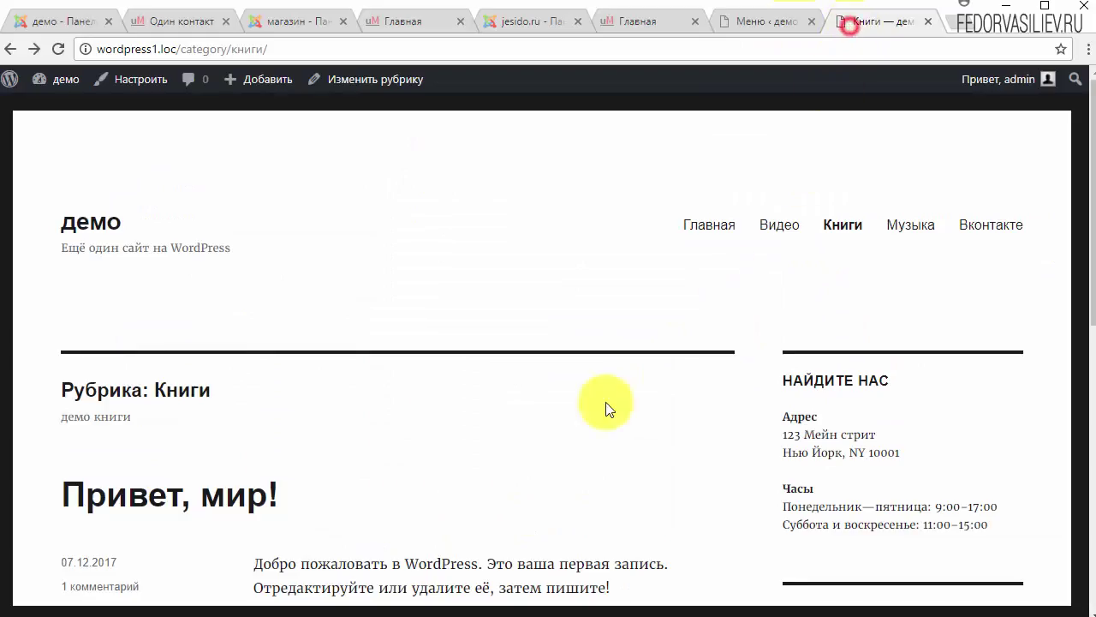
pyautogui.click(786, 228)
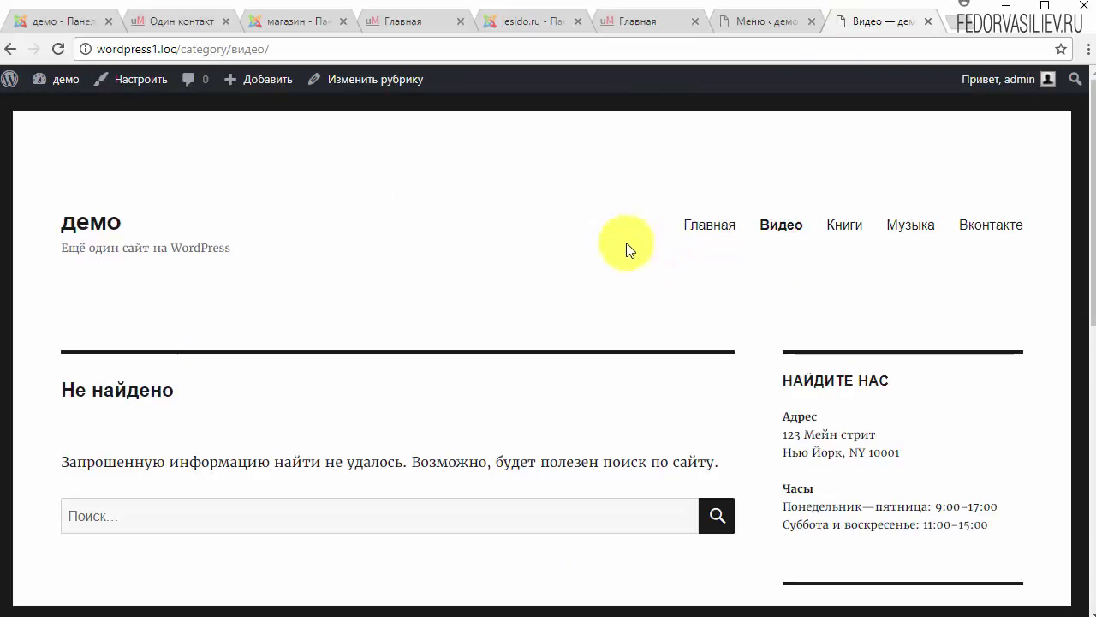
pyautogui.scroll(-1, 418, 272)
pyautogui.scroll(-3, 418, 273)
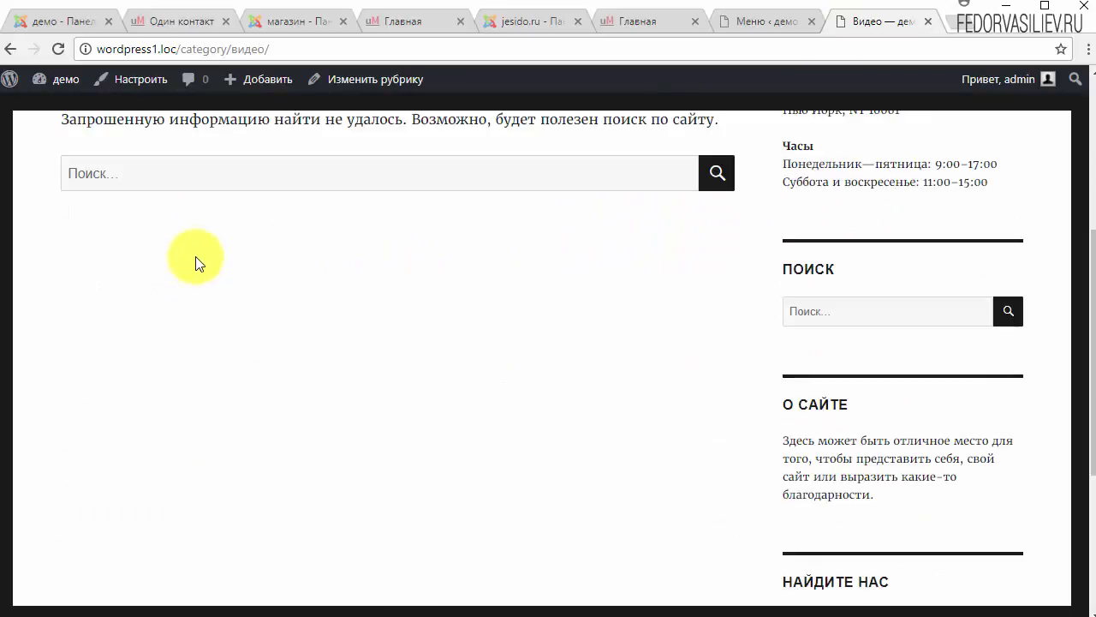
pyautogui.click(765, 22)
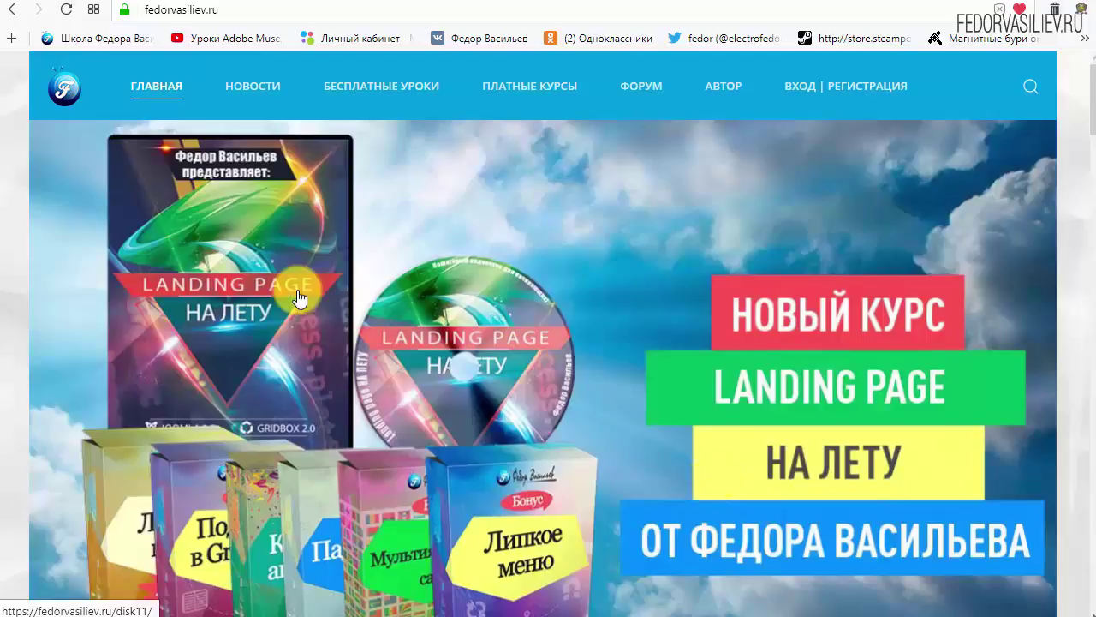
# Step: Go through ВХОД | РЕГИСТРАЦИЯ to the registration form via ЕЩЁ НЕТ УЧЁТНОЙ ЗАПИСИ?
pyautogui.moveTo(215, 71)
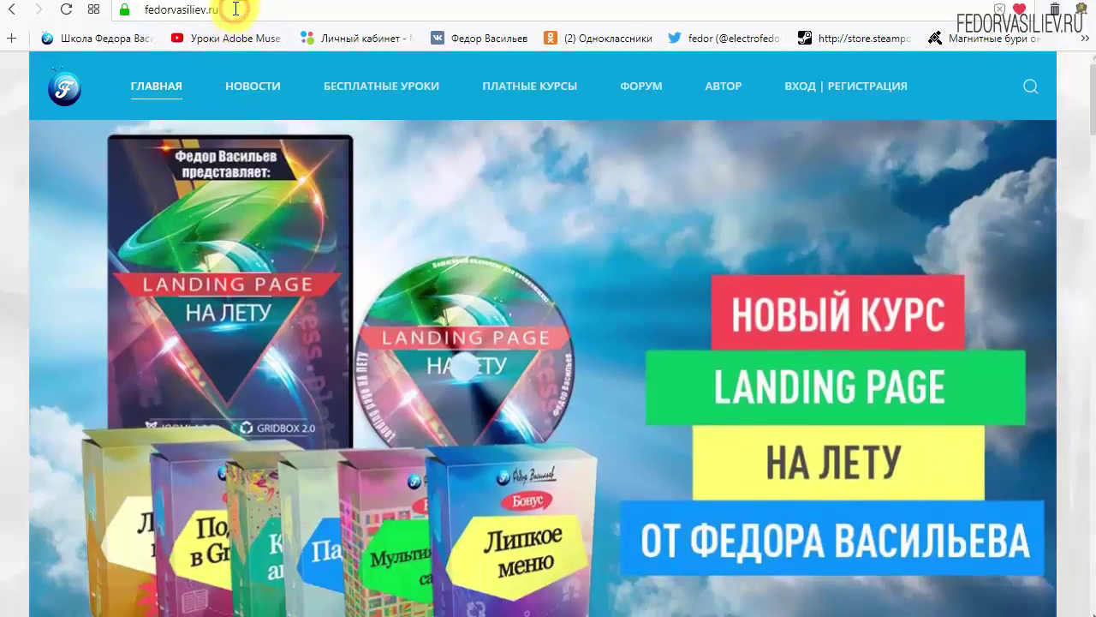
pyautogui.click(227, 11)
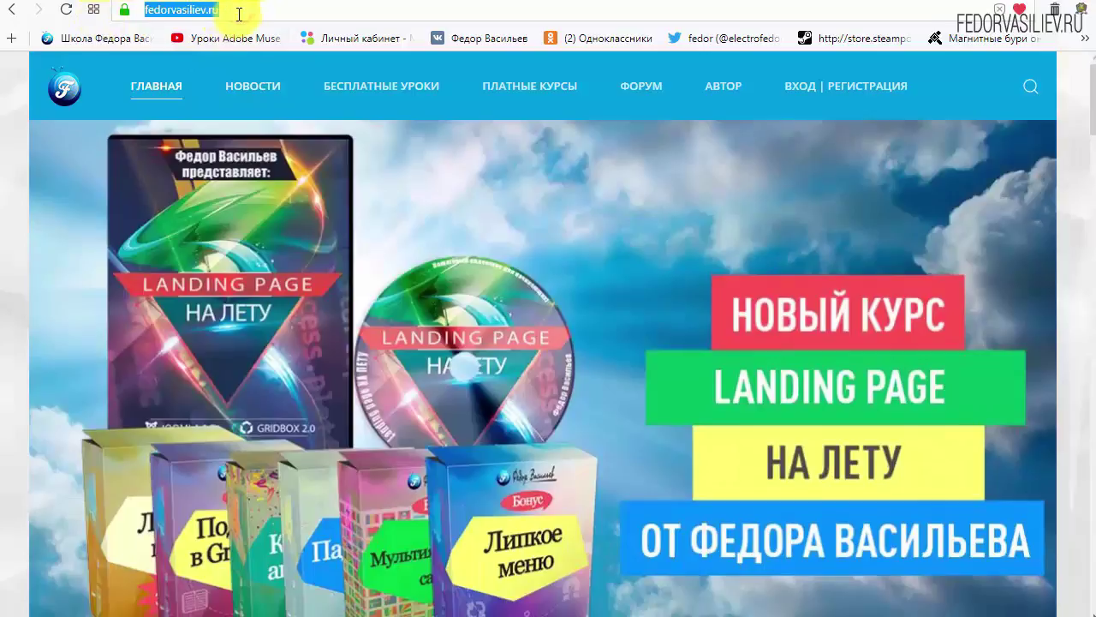
pyautogui.click(222, 10)
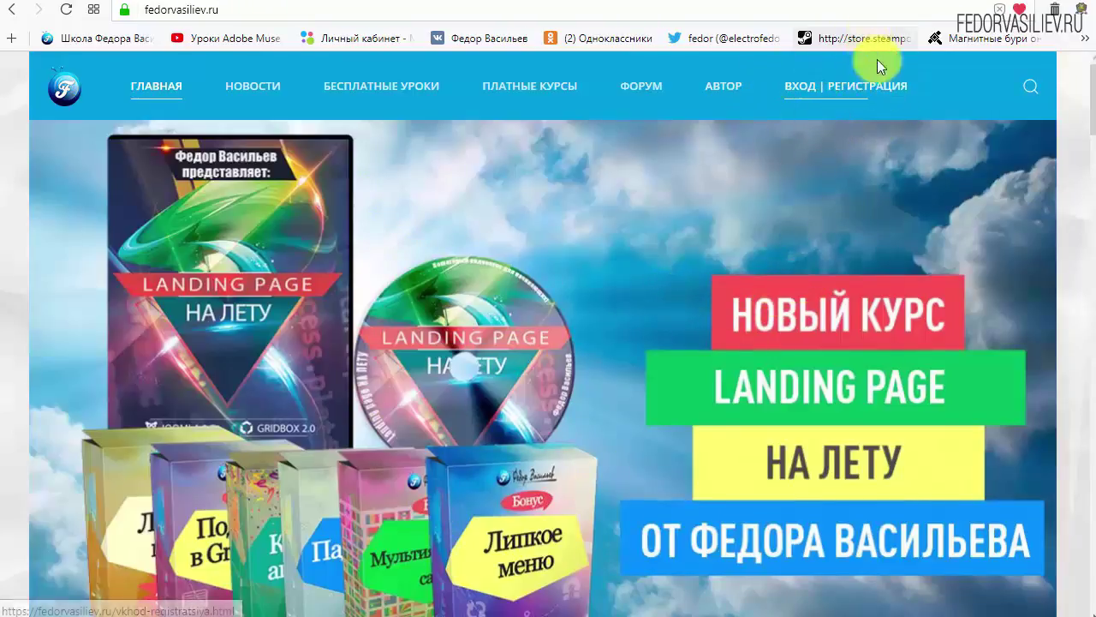
pyautogui.click(807, 86)
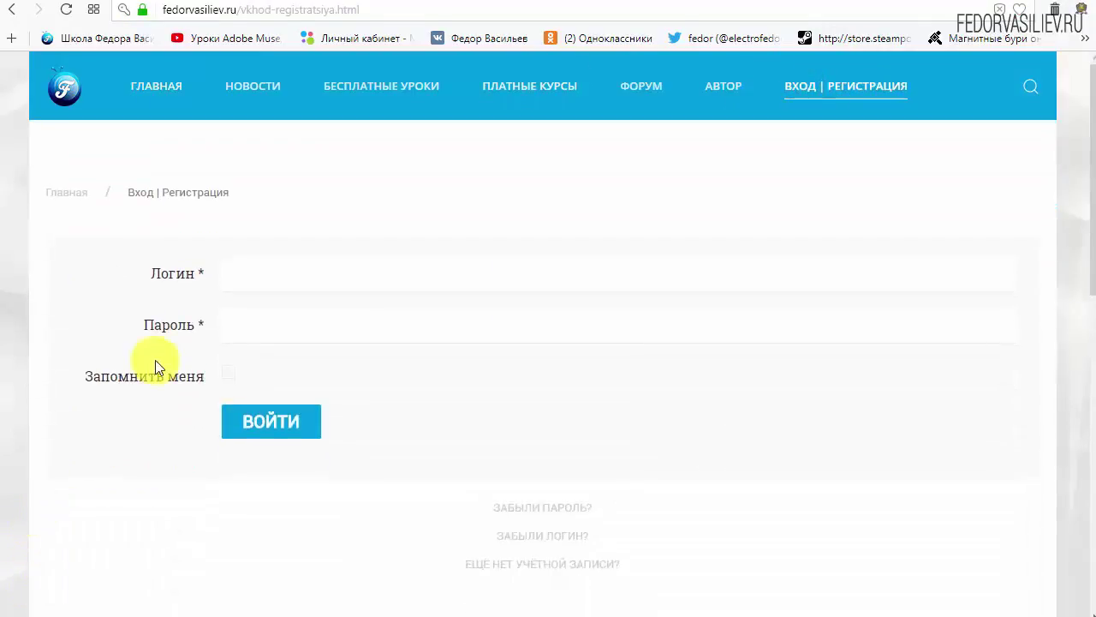
pyautogui.scroll(-1, 819, 411)
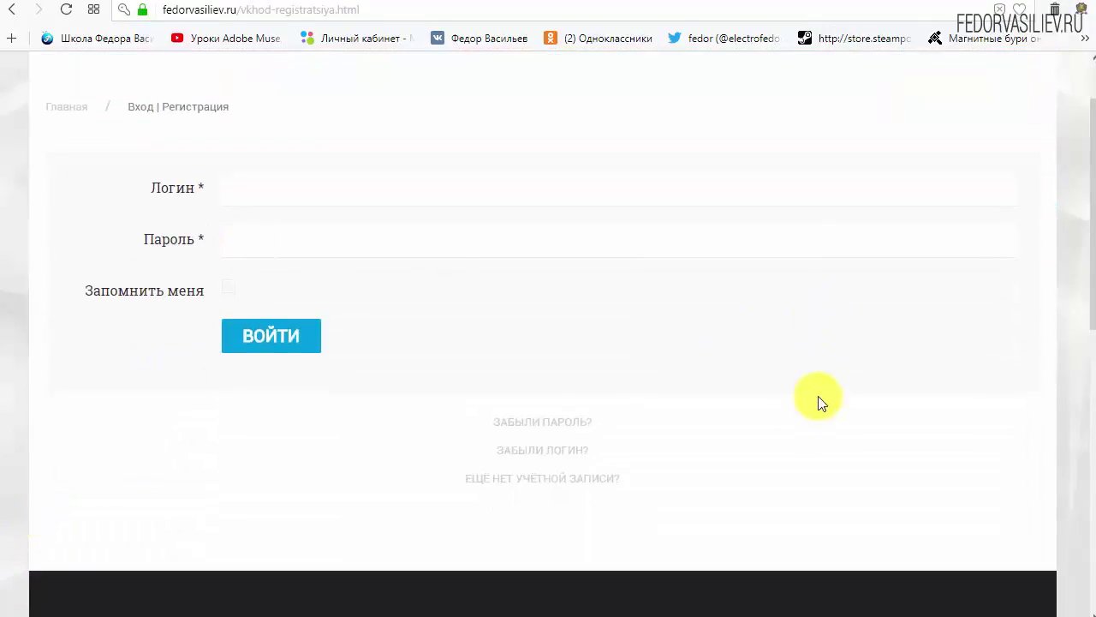
pyautogui.click(514, 478)
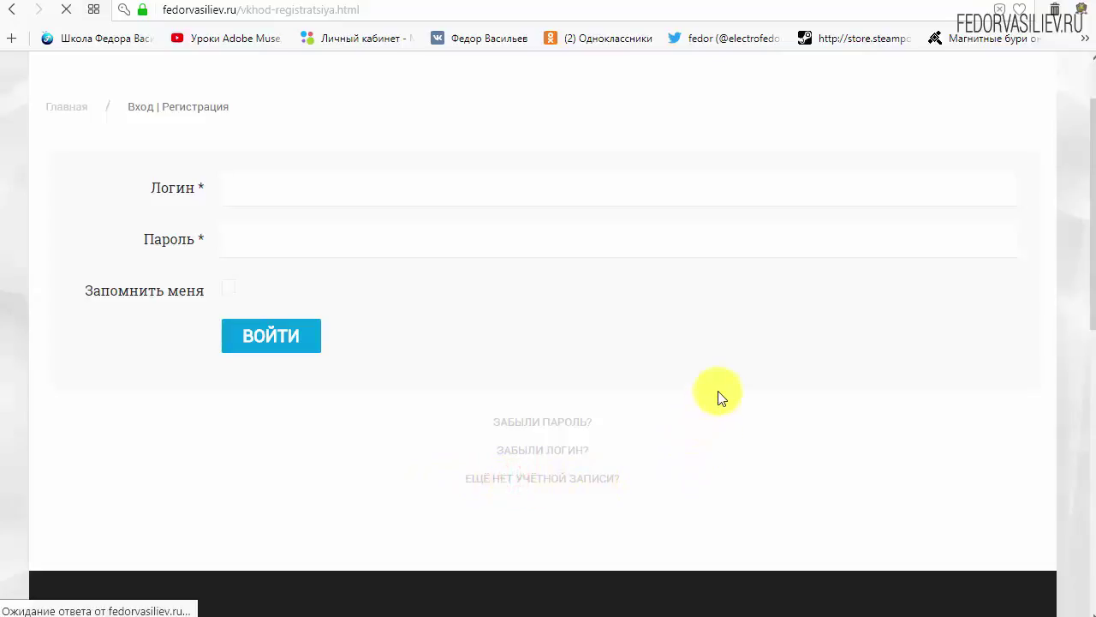
pyautogui.scroll(-1, 548, 226)
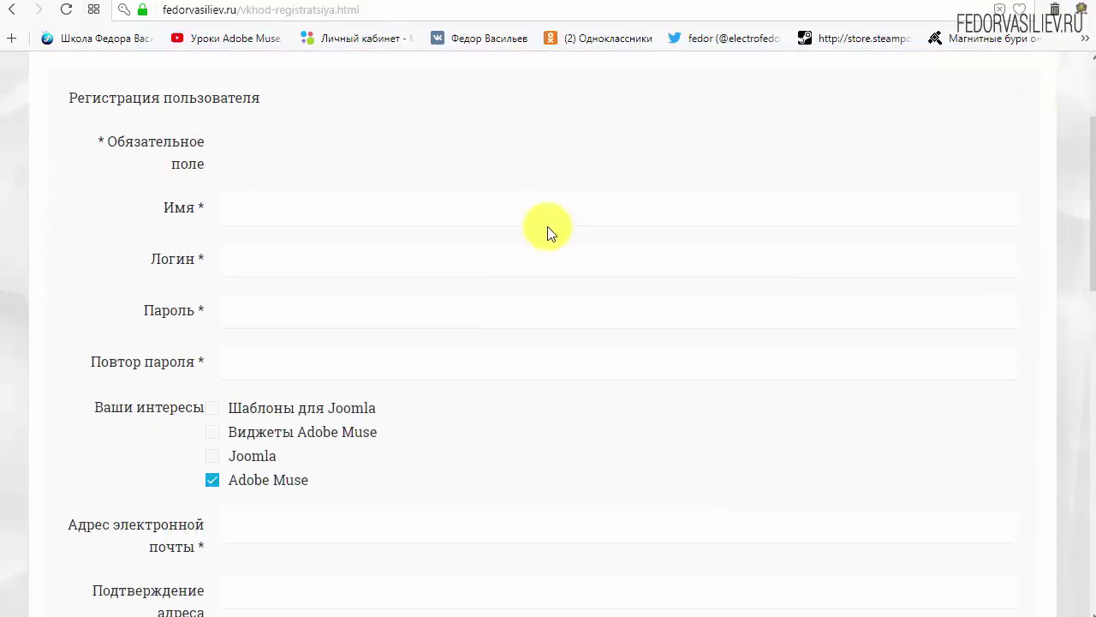
# Step: Enter 'wp' as both the name and the login
pyautogui.click(294, 211)
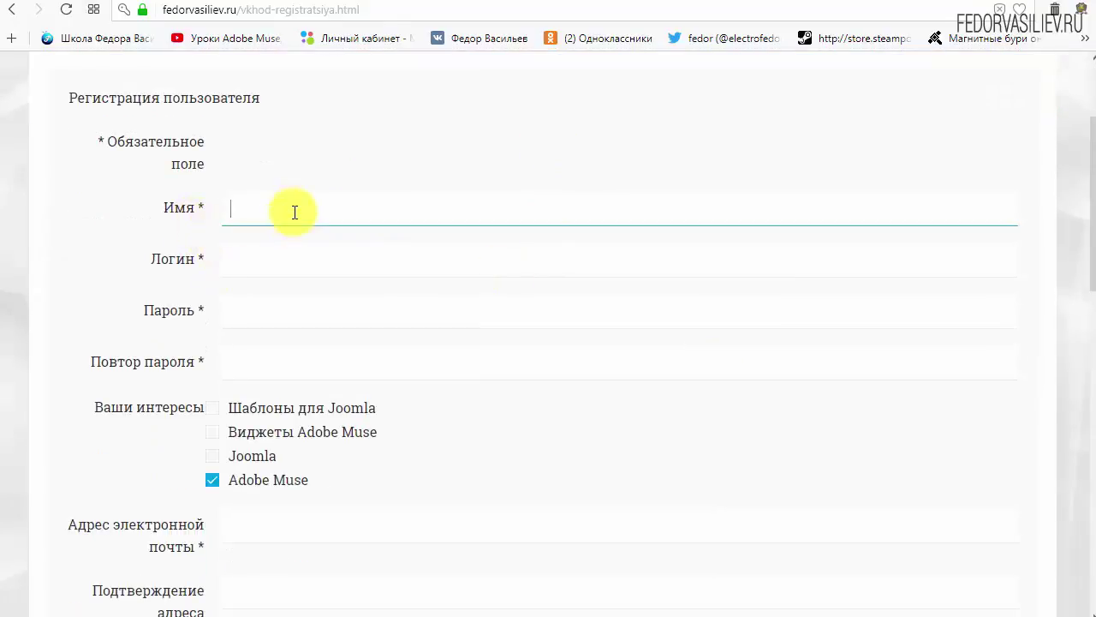
pyautogui.write('wp')
pyautogui.click(315, 267)
pyautogui.write('w')
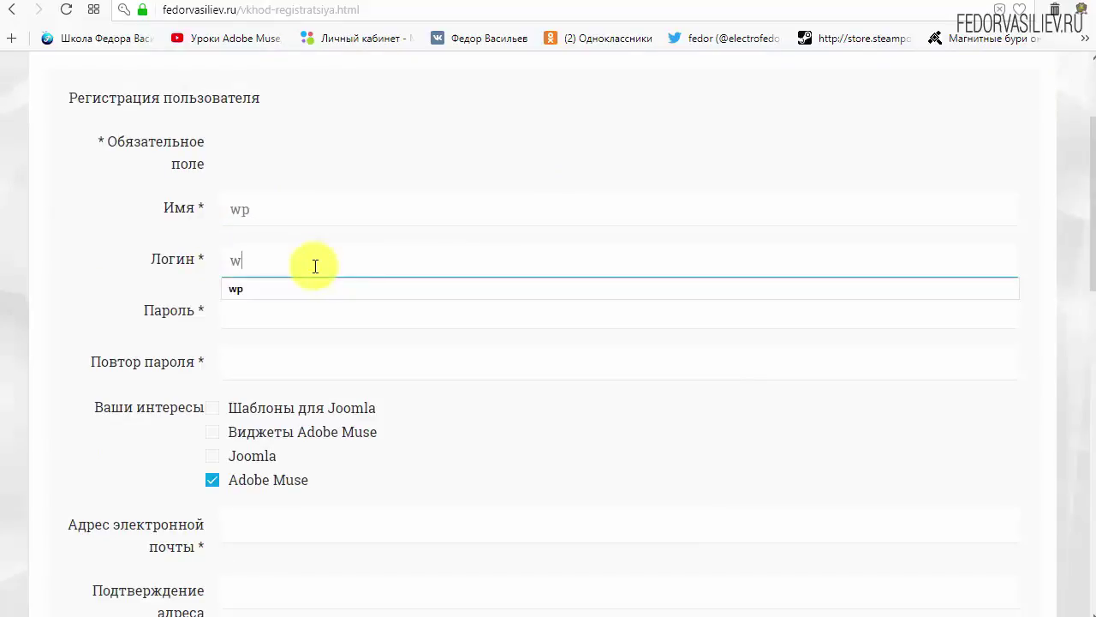
pyautogui.write('p')
pyautogui.click(409, 138)
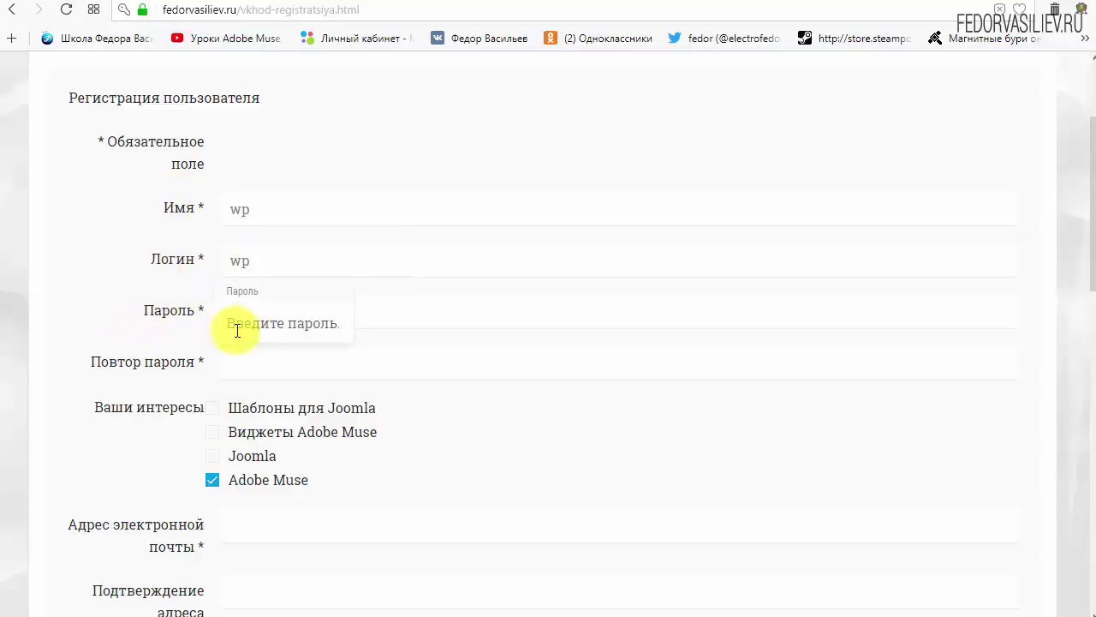
# Step: Enter the account password and fill the repeat-password field from saved logins
pyautogui.click(265, 311)
pyautogui.write('123456')
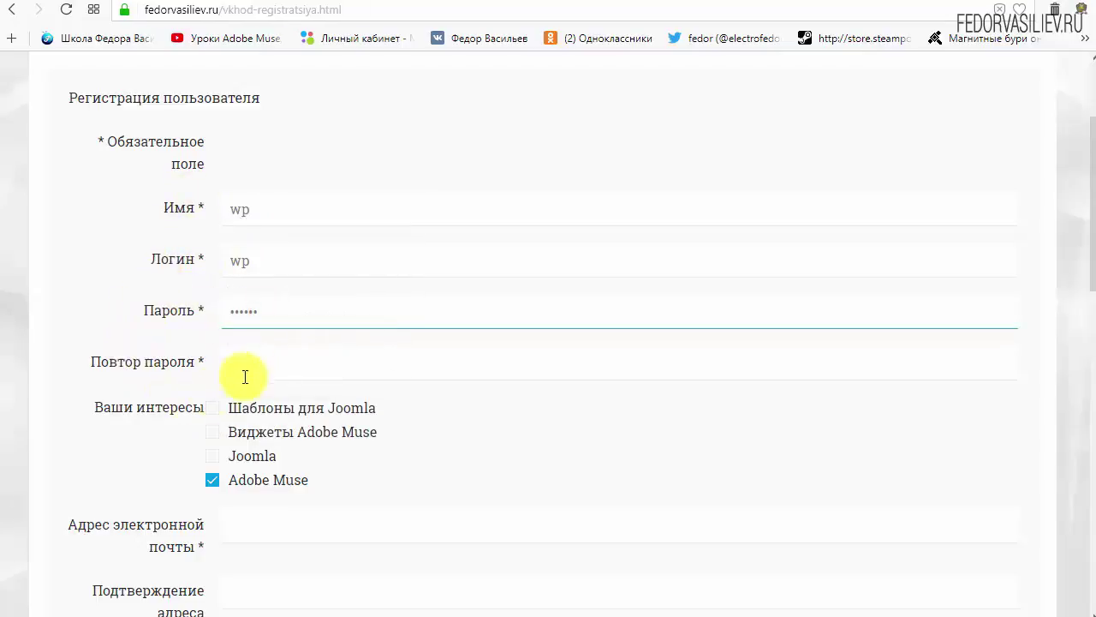
pyautogui.click(245, 376)
pyautogui.click(277, 411)
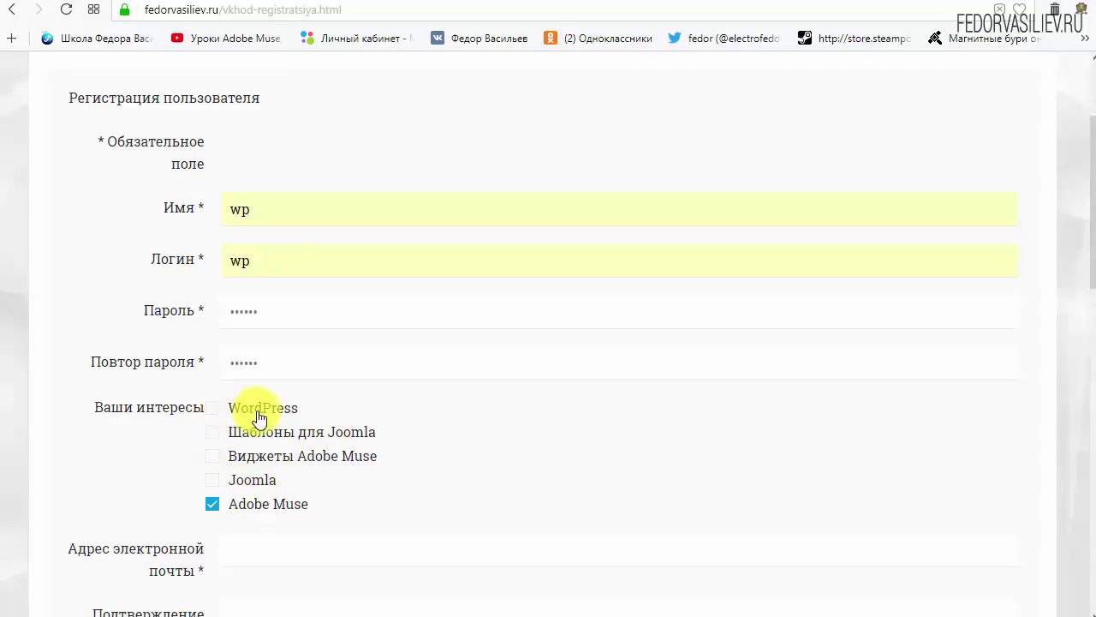
pyautogui.moveTo(307, 403); pyautogui.dragTo(252, 416)
# Step: Tick WordPress as the interest and leave Adobe Muse unticked
pyautogui.click(212, 407)
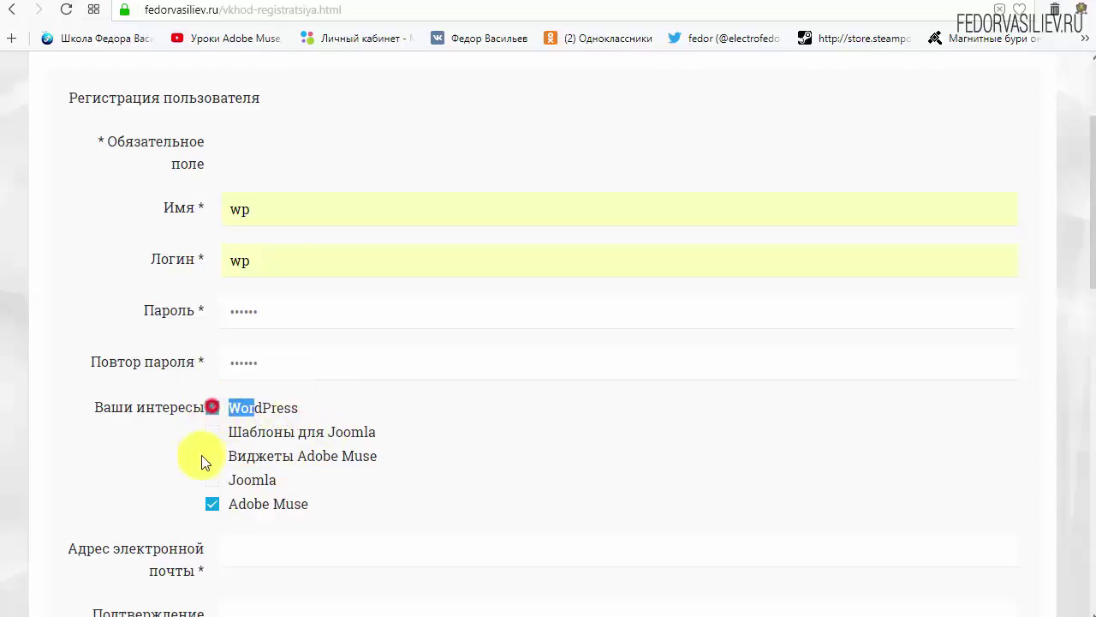
pyautogui.click(318, 406)
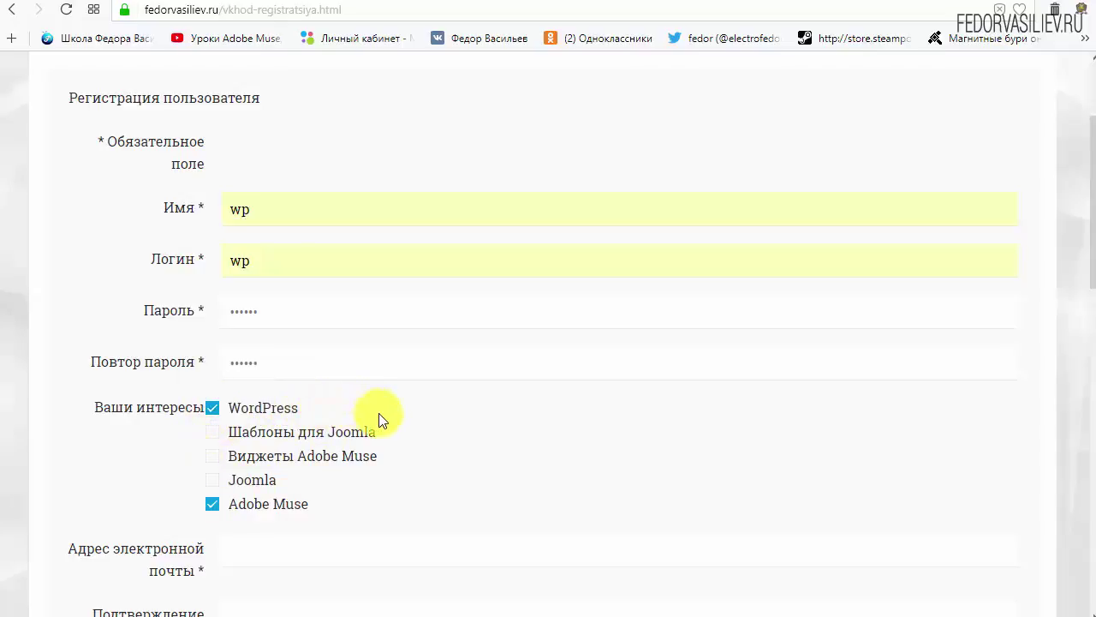
pyautogui.click(213, 507)
pyautogui.click(213, 505)
pyautogui.scroll(-4, 389, 316)
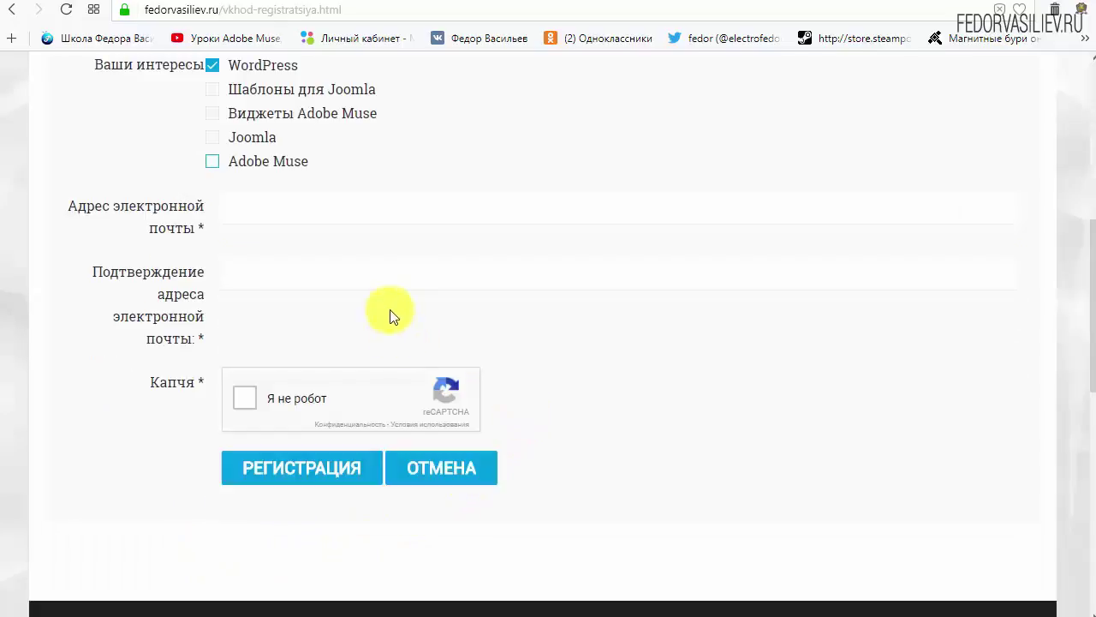
# Step: Paste the e-mail into both address fields, tick the reCAPTCHA box and submit the registration
pyautogui.click(197, 229)
pyautogui.rightClick(288, 218)
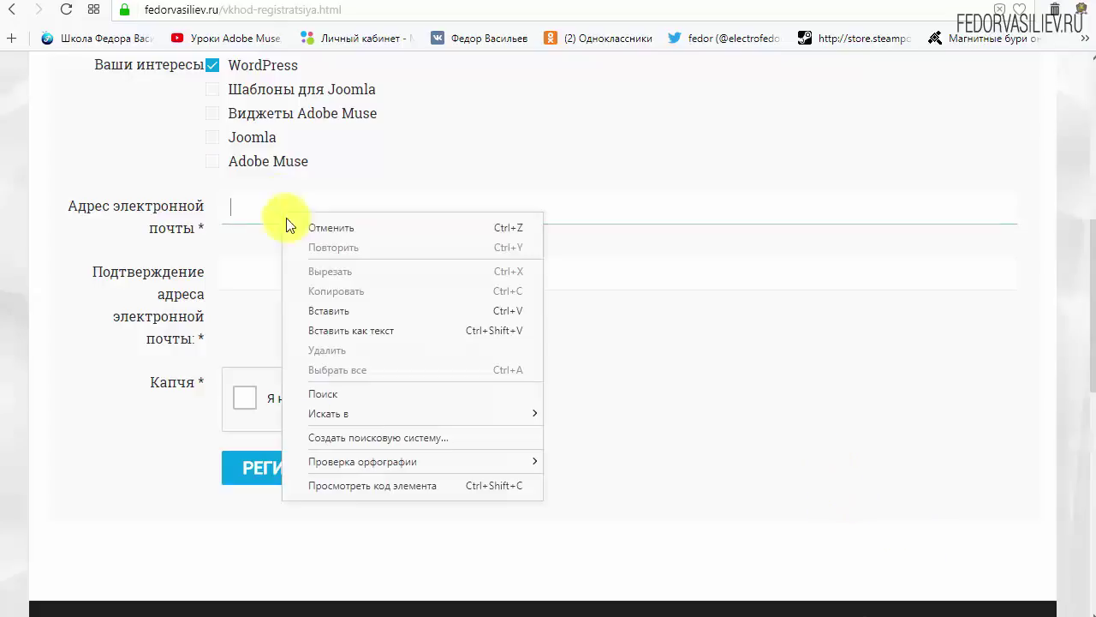
pyautogui.click(345, 305)
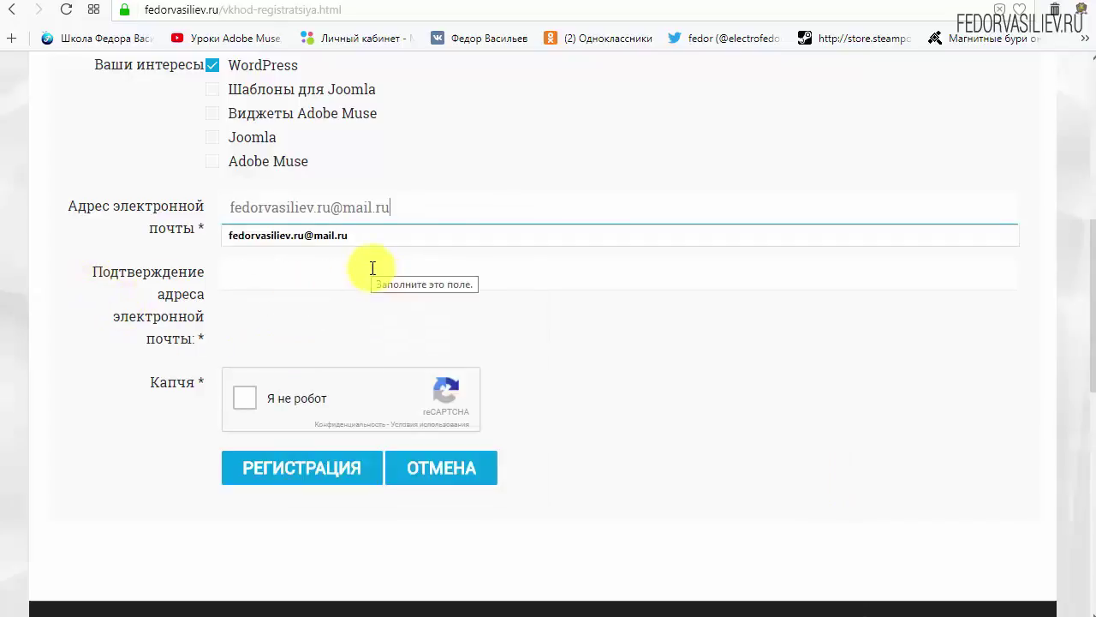
pyautogui.rightClick(370, 265)
pyautogui.click(415, 359)
pyautogui.click(763, 364)
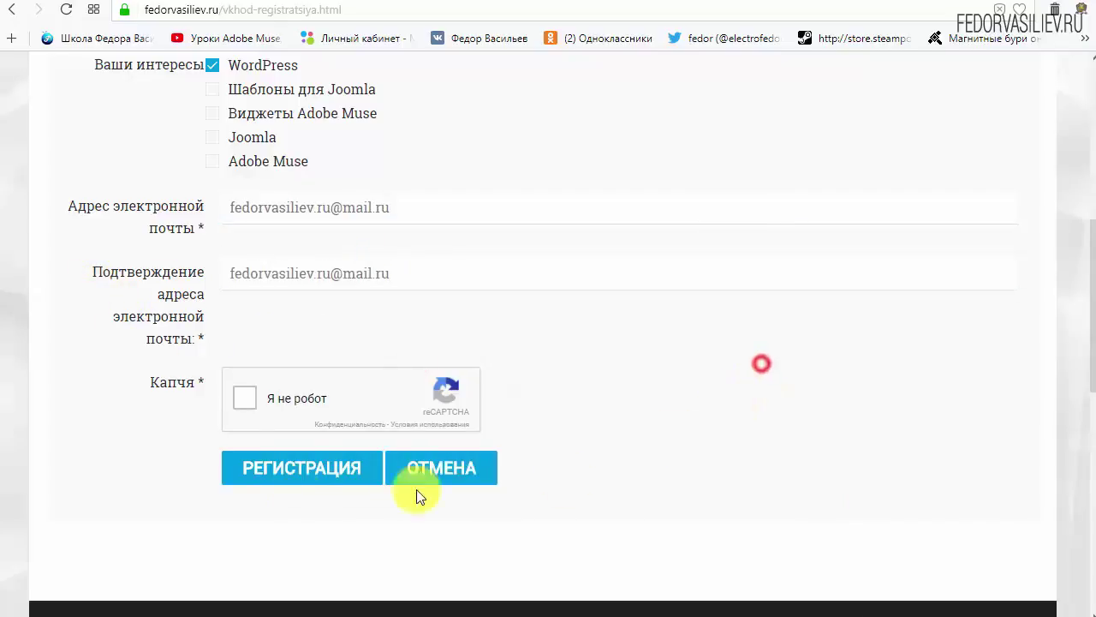
pyautogui.click(246, 402)
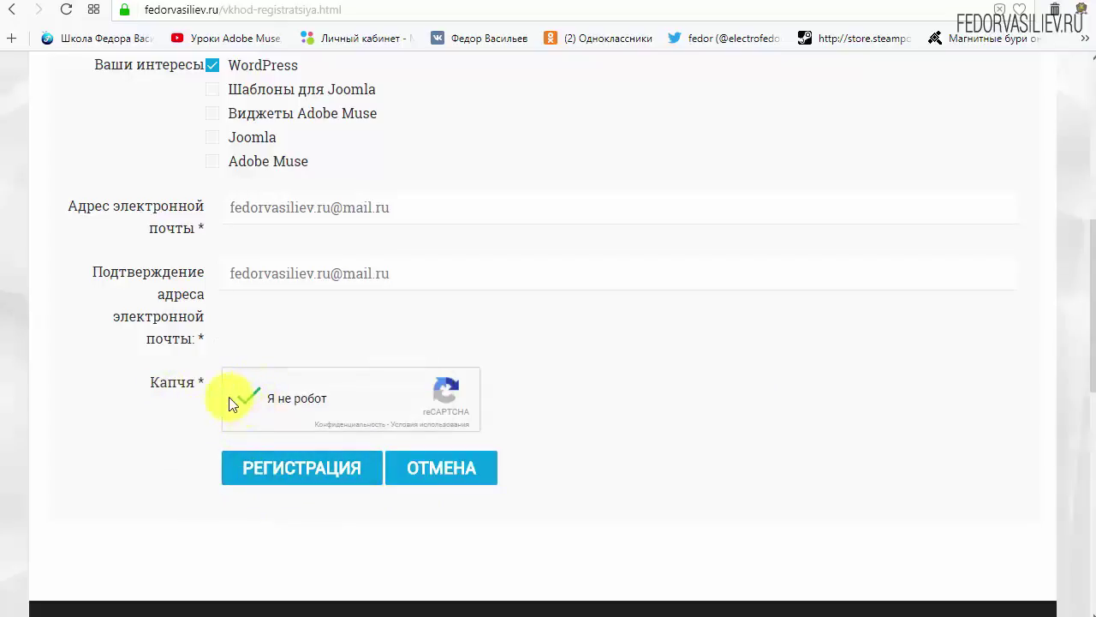
pyautogui.click(283, 468)
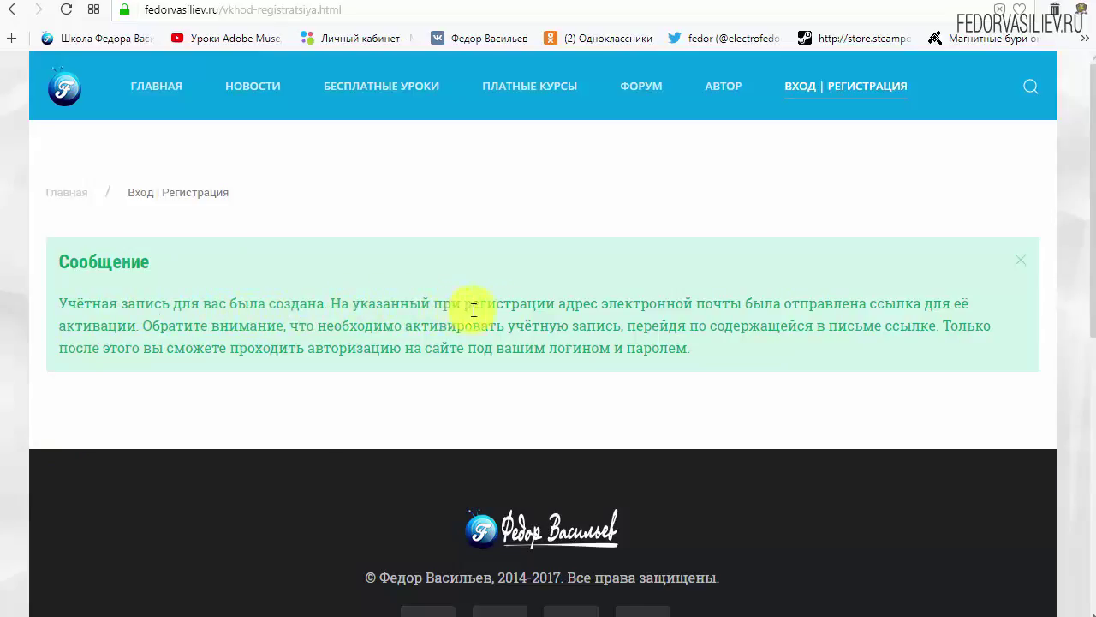
# Step: Highlight the e-mail note in the account-created message, then switch to the Mail.ru inbox
pyautogui.moveTo(609, 303); pyautogui.dragTo(731, 305)
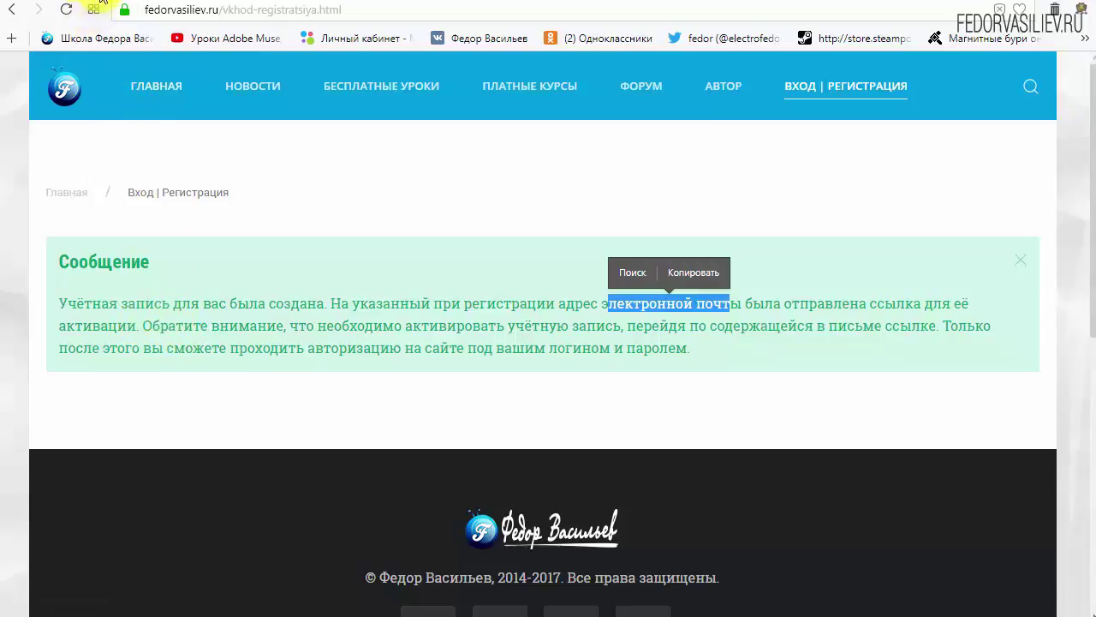
pyautogui.click(96, 3)
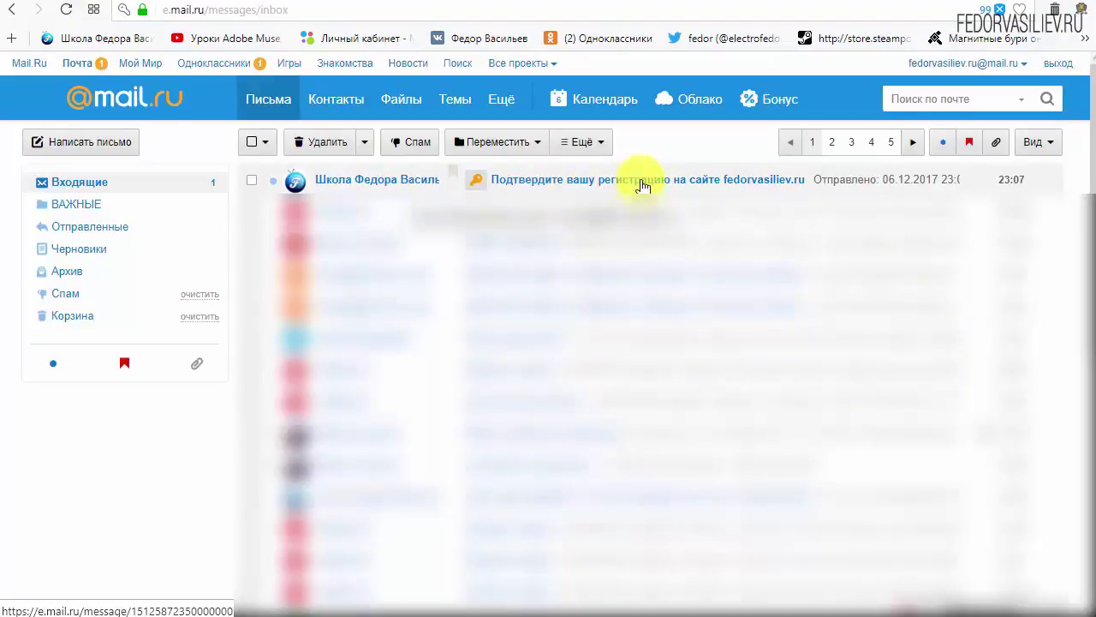
# Step: Open the registration-confirmation email in Входящие and review the login and password lines
pyautogui.click(358, 182)
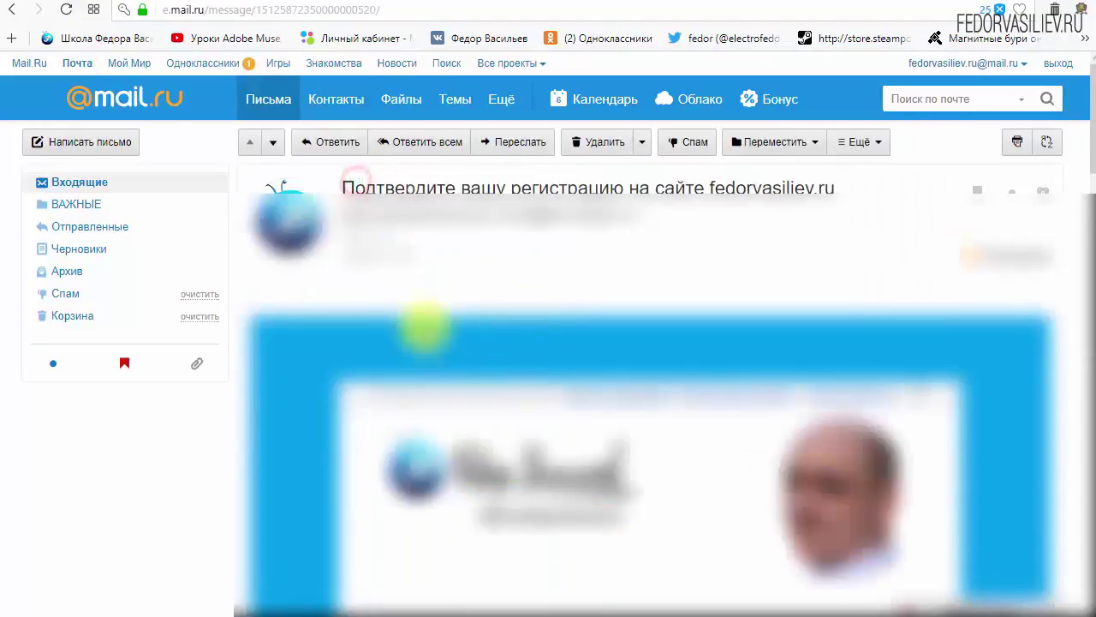
pyautogui.scroll(-3, 343, 315)
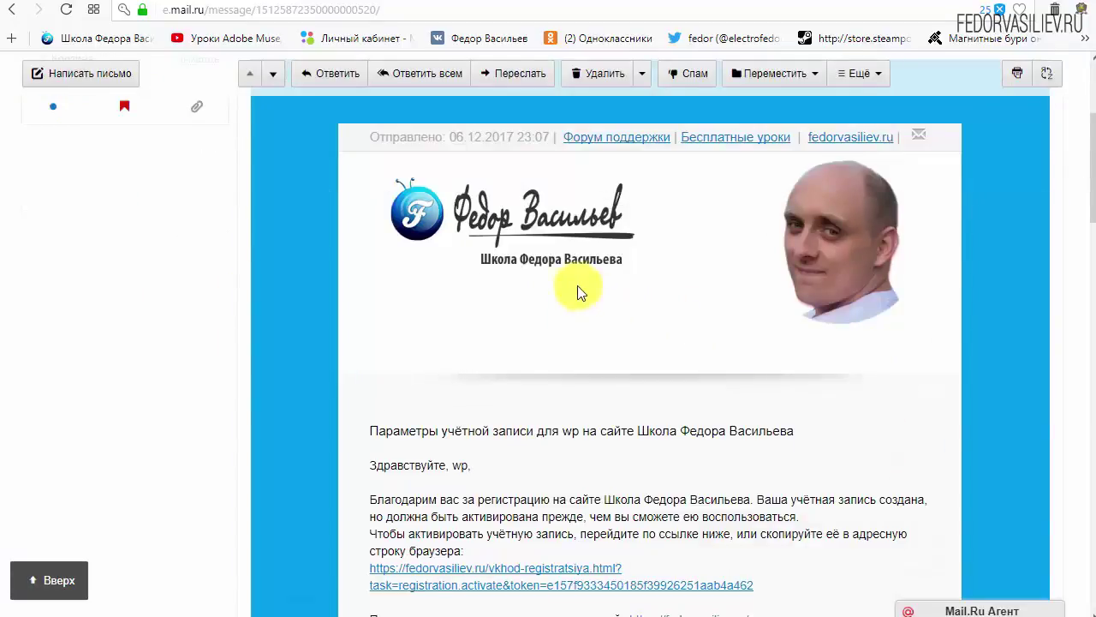
pyautogui.scroll(-3, 578, 291)
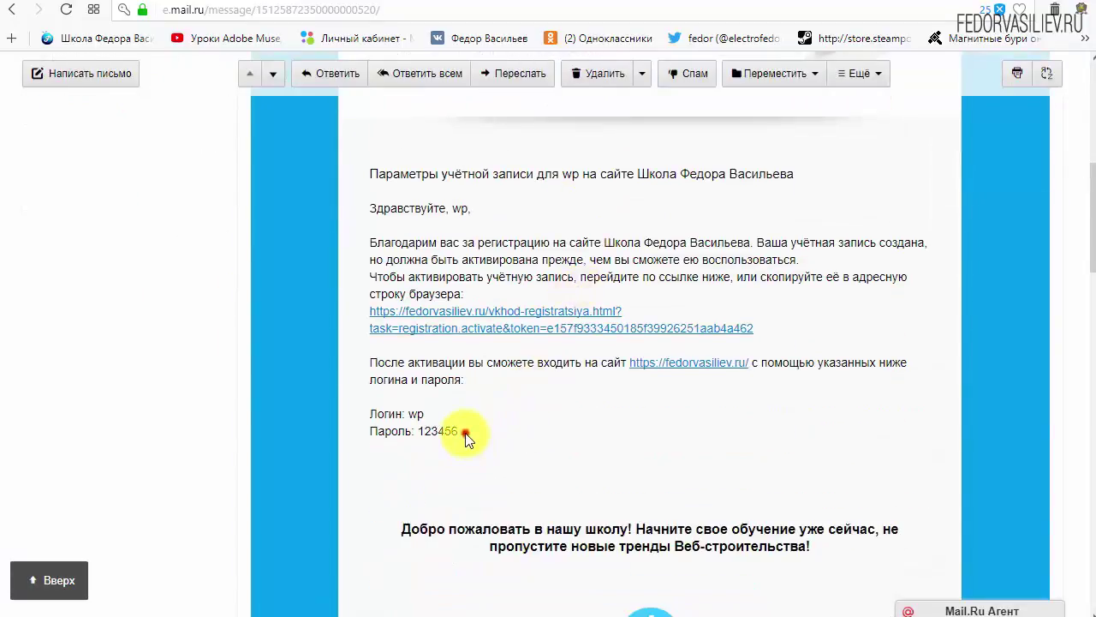
pyautogui.moveTo(463, 432); pyautogui.dragTo(369, 411)
pyautogui.click(561, 418)
# Step: Locate the activation link in the email and follow it to activate the account
pyautogui.scroll(-6, 548, 402)
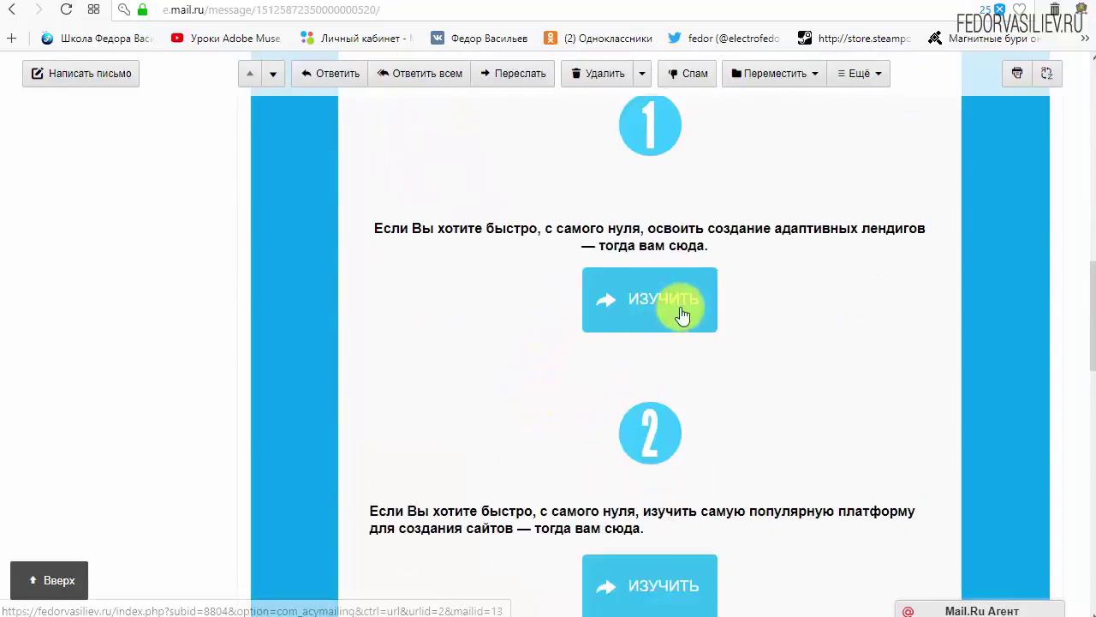
pyautogui.scroll(-3, 665, 303)
pyautogui.scroll(6, 648, 347)
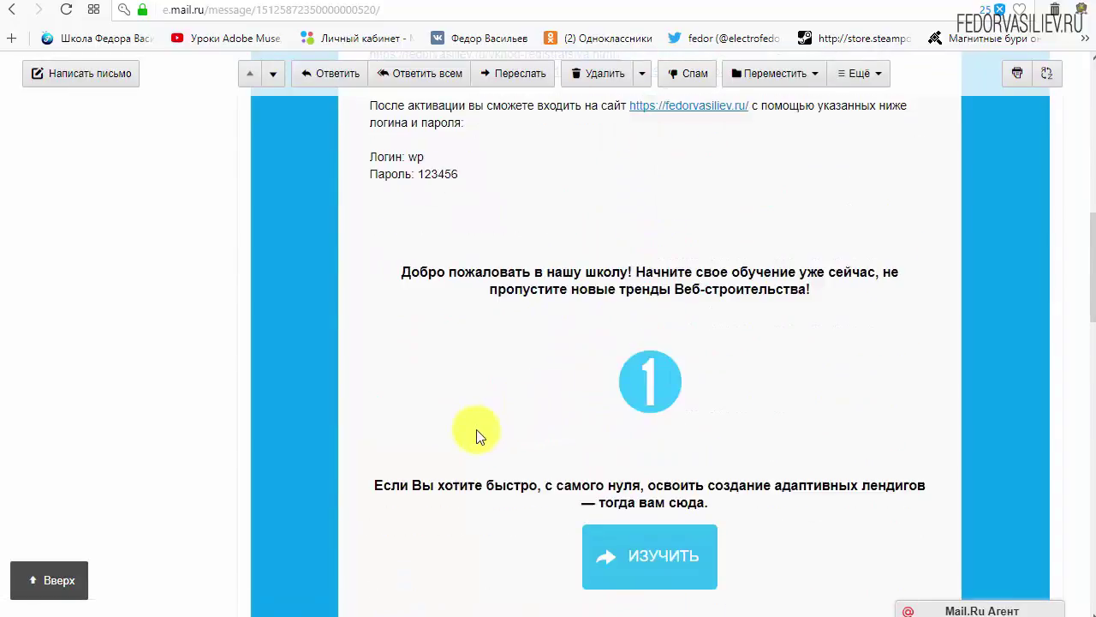
pyautogui.scroll(4, 477, 436)
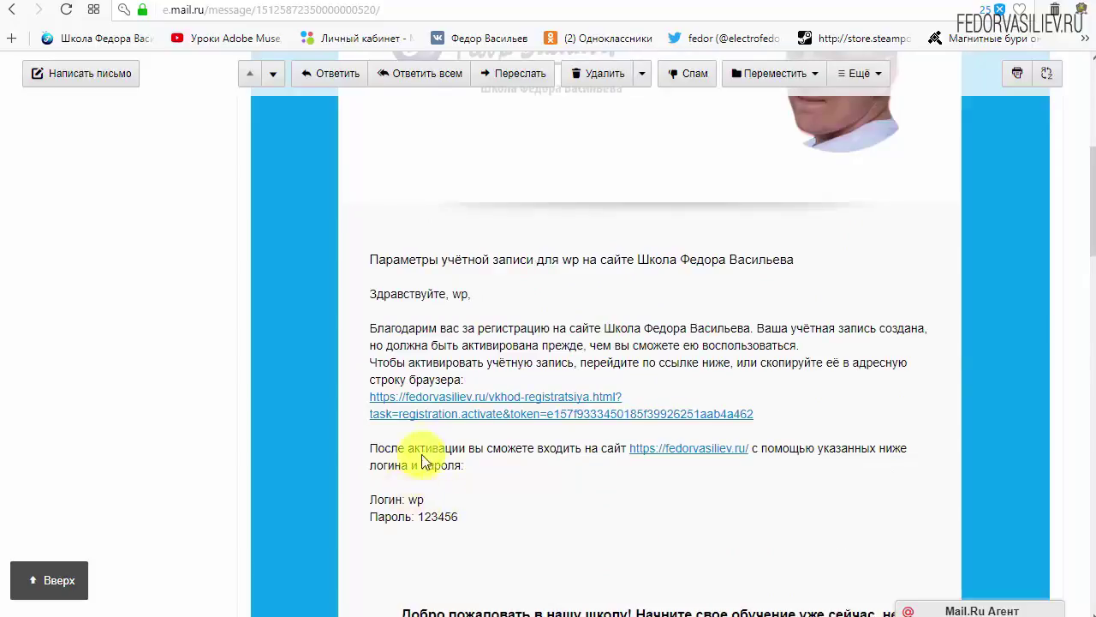
pyautogui.moveTo(800, 413); pyautogui.dragTo(495, 409)
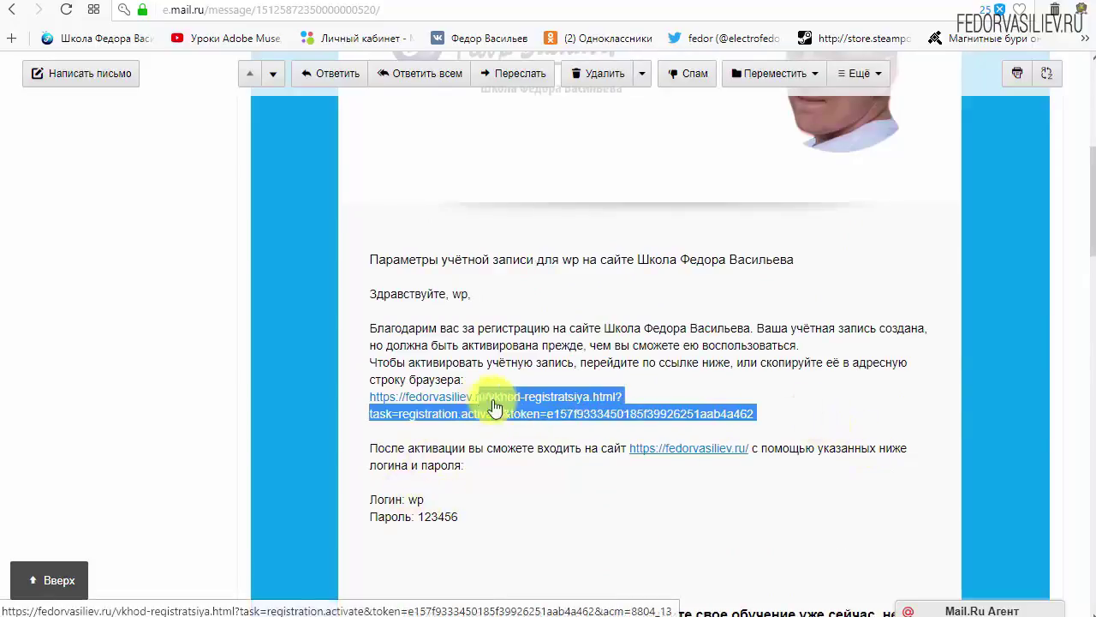
pyautogui.click(707, 384)
pyautogui.click(545, 392)
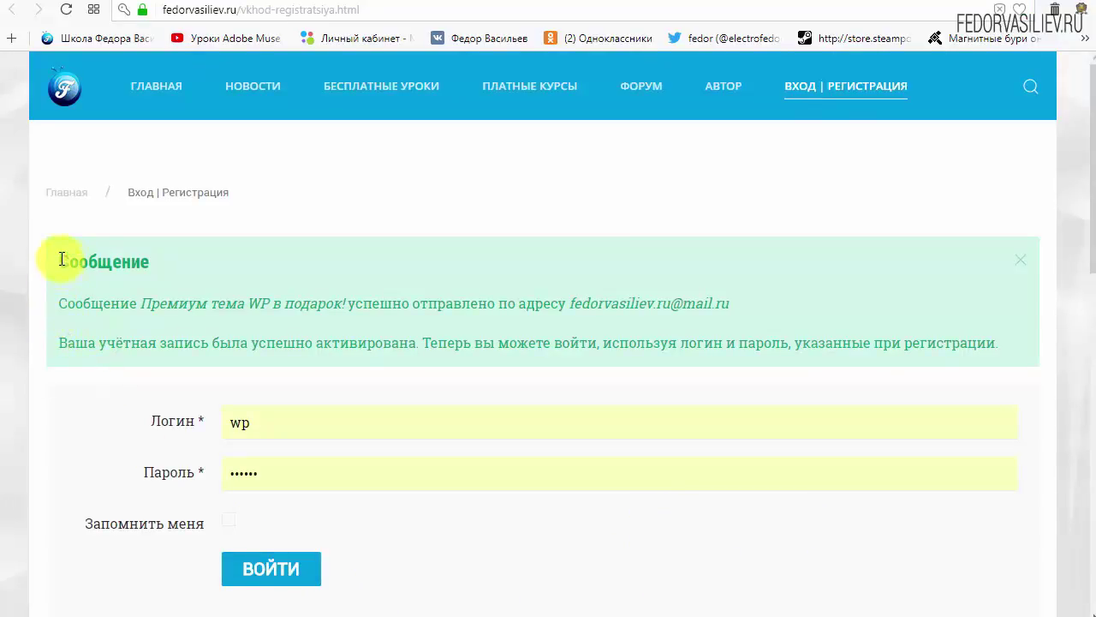
# Step: Read the Сообщение account-activated notice on fedorvasiliev.ru, then return to the Mail.ru tab
pyautogui.moveTo(61, 259); pyautogui.dragTo(153, 280)
pyautogui.click(206, 260)
pyautogui.moveTo(62, 302); pyautogui.dragTo(147, 310)
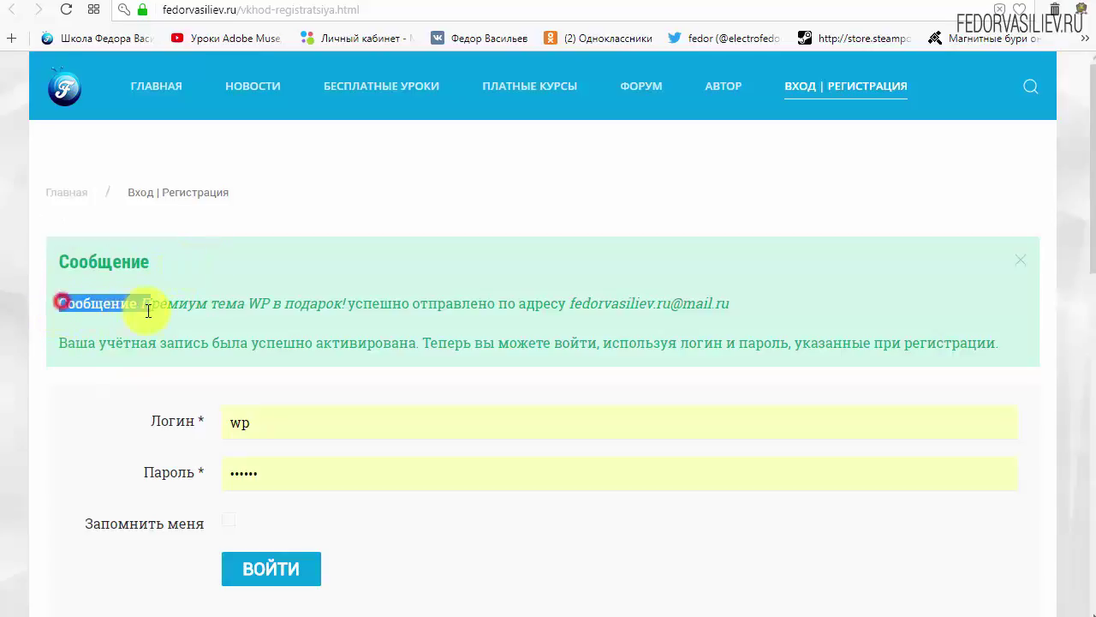
pyautogui.click(125, 304)
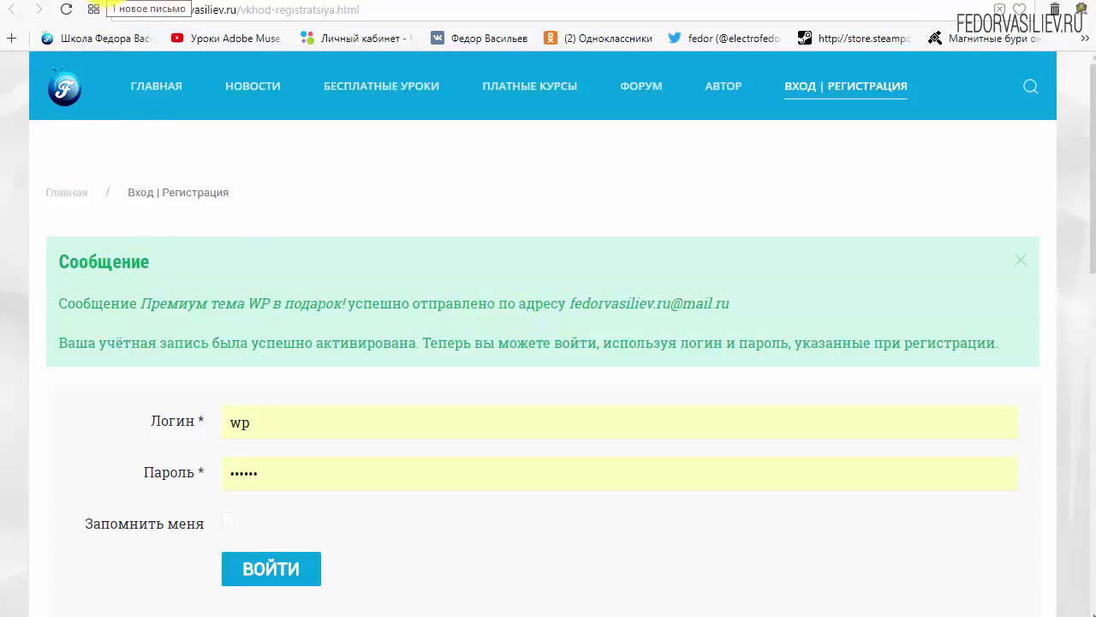
pyautogui.click(110, 4)
# Step: From the Mail.ru inbox, open and read through the 'Премиум тема WP в подарок!' email
pyautogui.scroll(5, 328, 353)
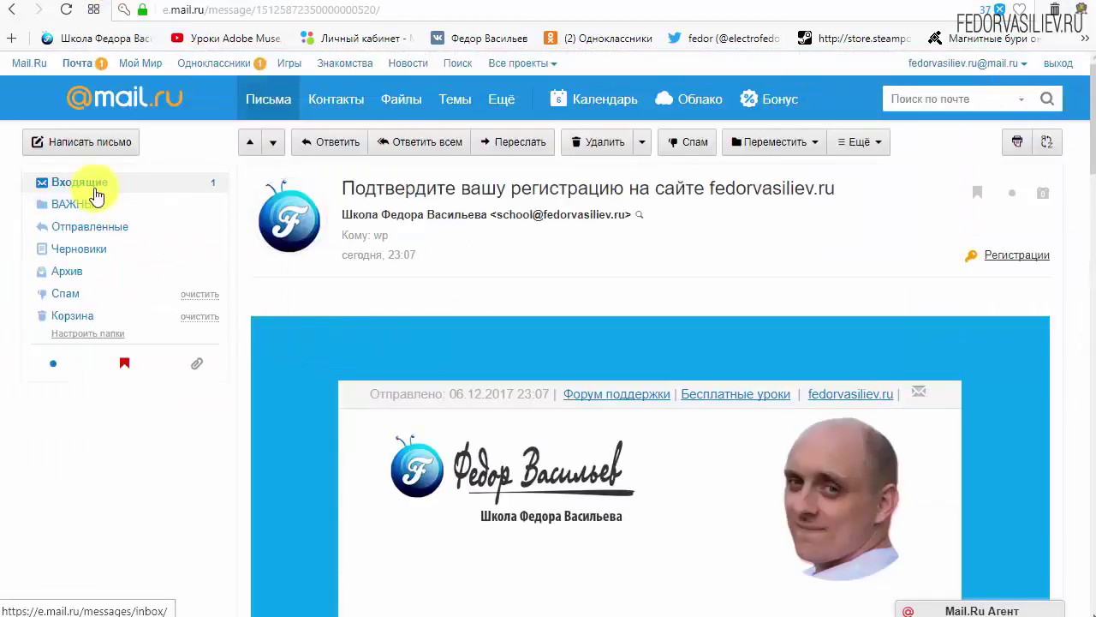
pyautogui.click(86, 183)
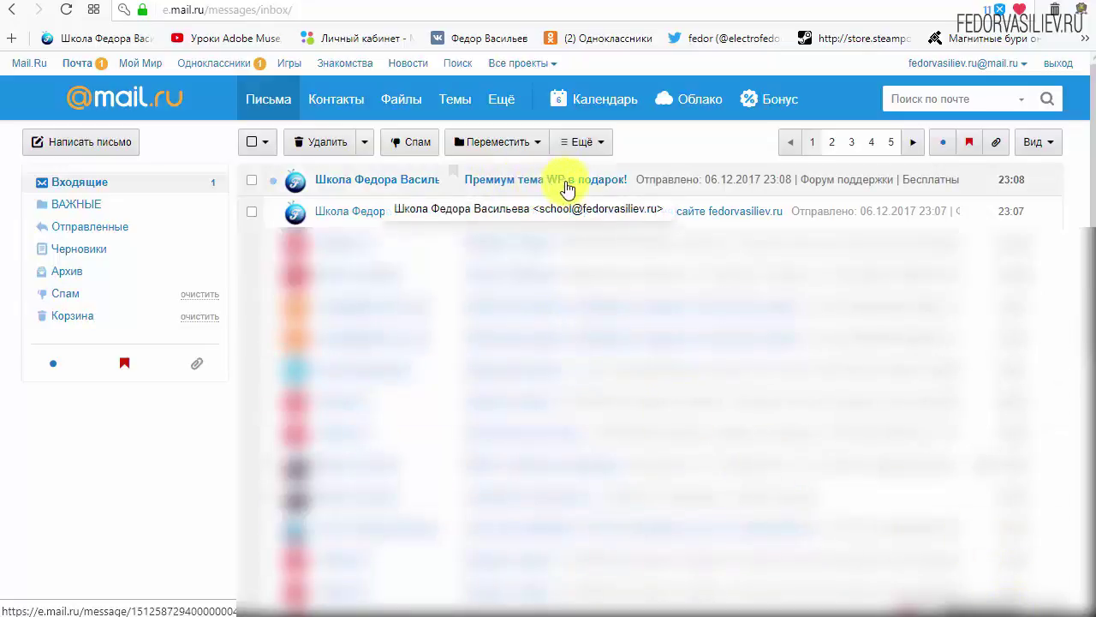
pyautogui.click(605, 179)
pyautogui.scroll(-3, 783, 291)
pyautogui.scroll(-2, 783, 288)
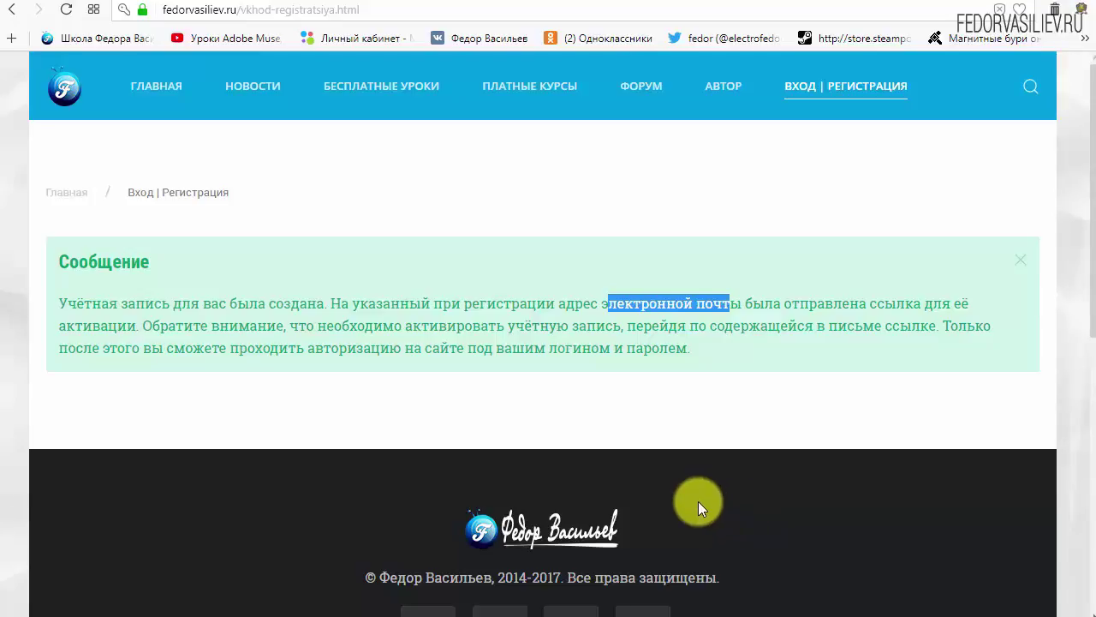
# Step: Log in to fedorvasiliev.ru with the new account and open Управления подписками from the footer
pyautogui.click(813, 84)
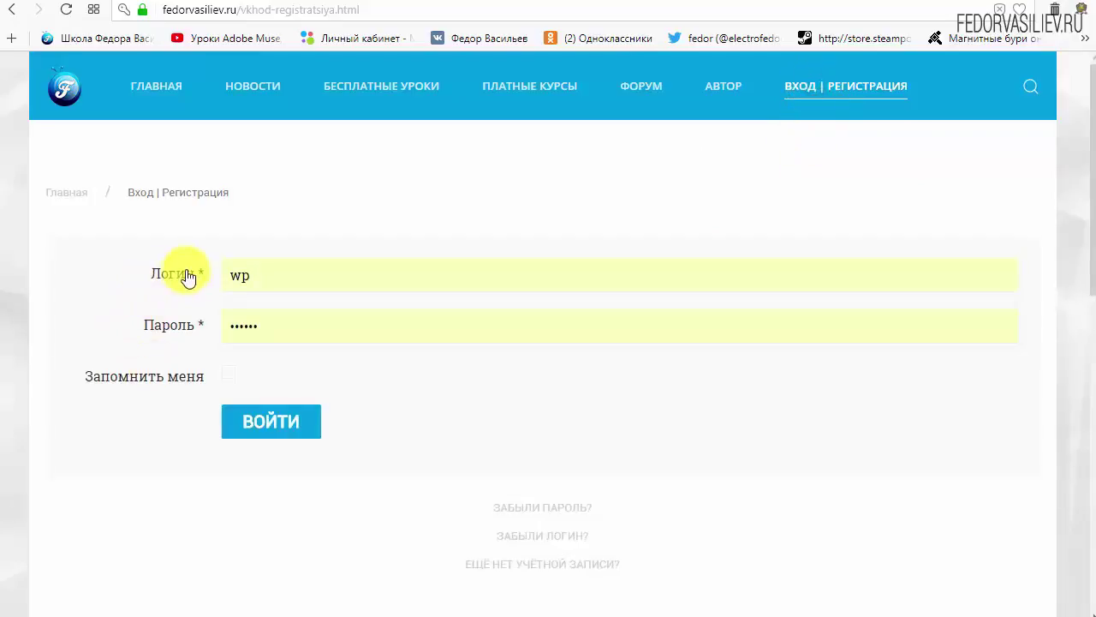
pyautogui.click(266, 424)
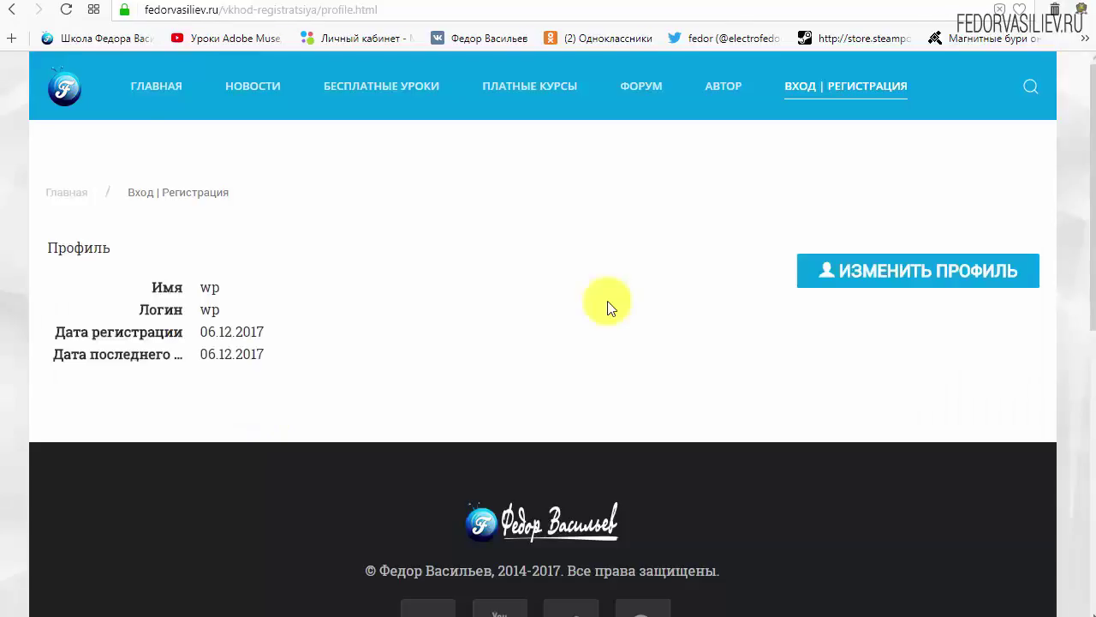
pyautogui.scroll(-5, 607, 303)
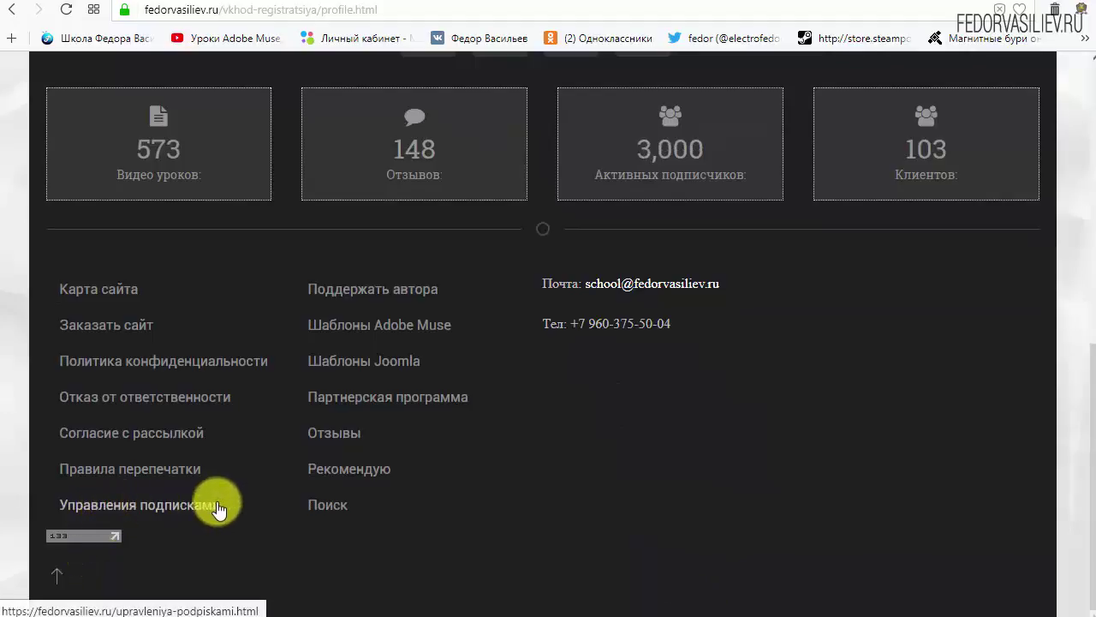
pyautogui.click(83, 502)
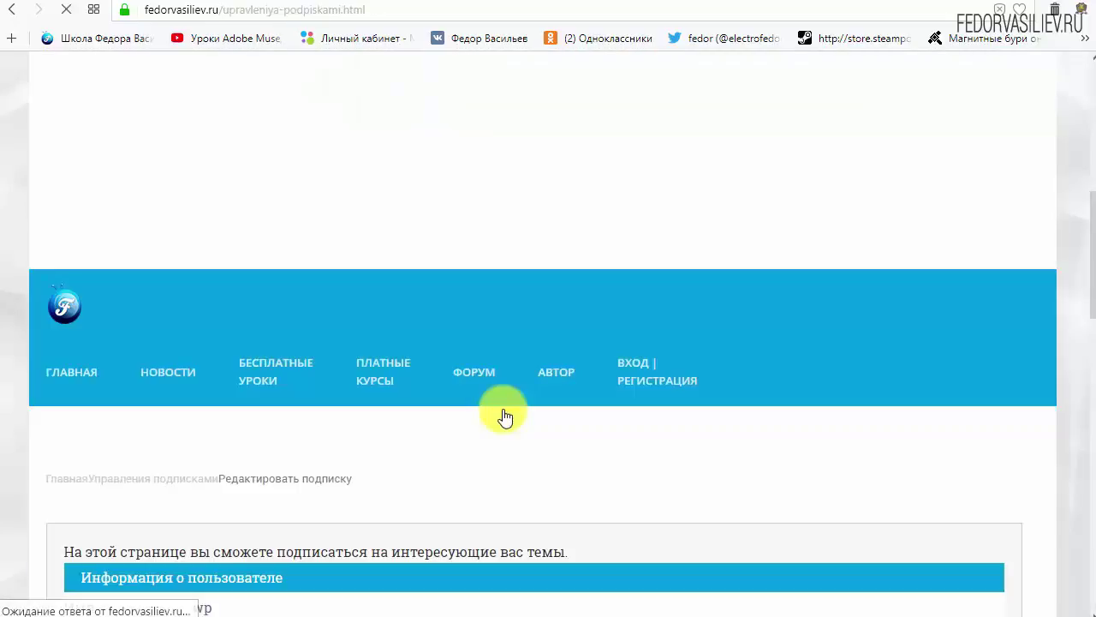
pyautogui.moveTo(1087, 196); pyautogui.dragTo(1081, 293)
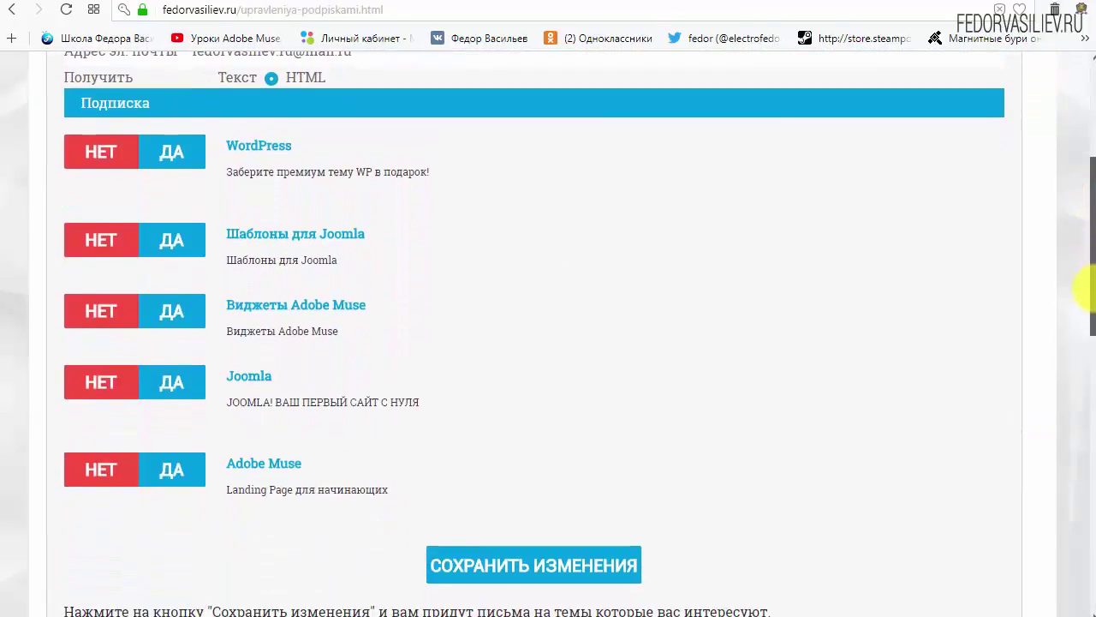